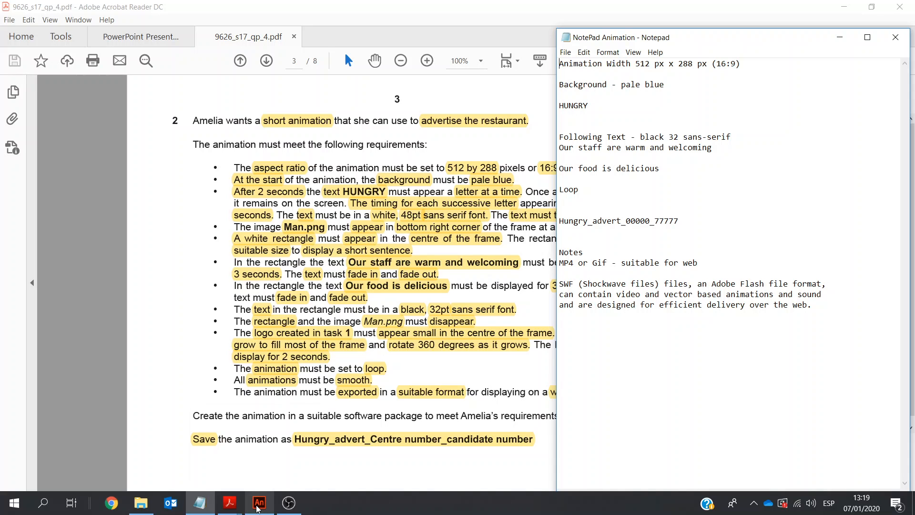
# Switch to Adobe Animate and create a new HTML5 Canvas document
pyautogui.click(439, 375)
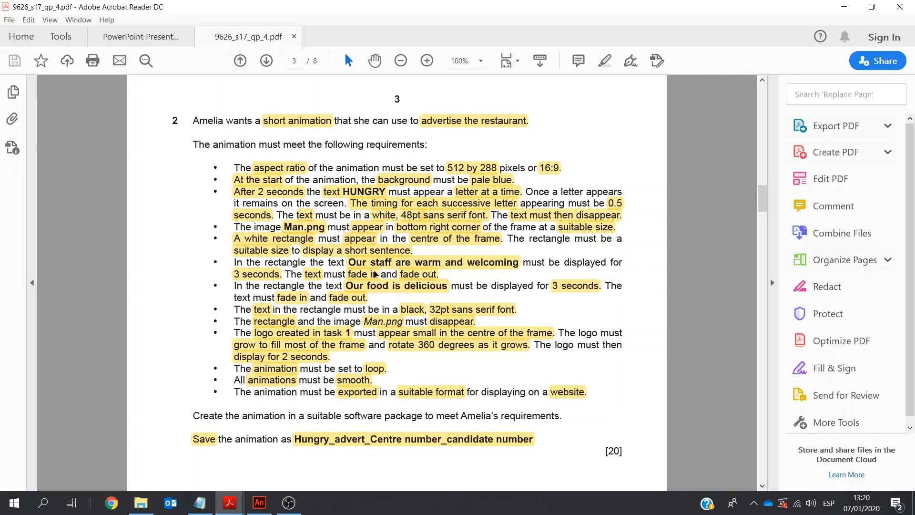
pyautogui.click(260, 509)
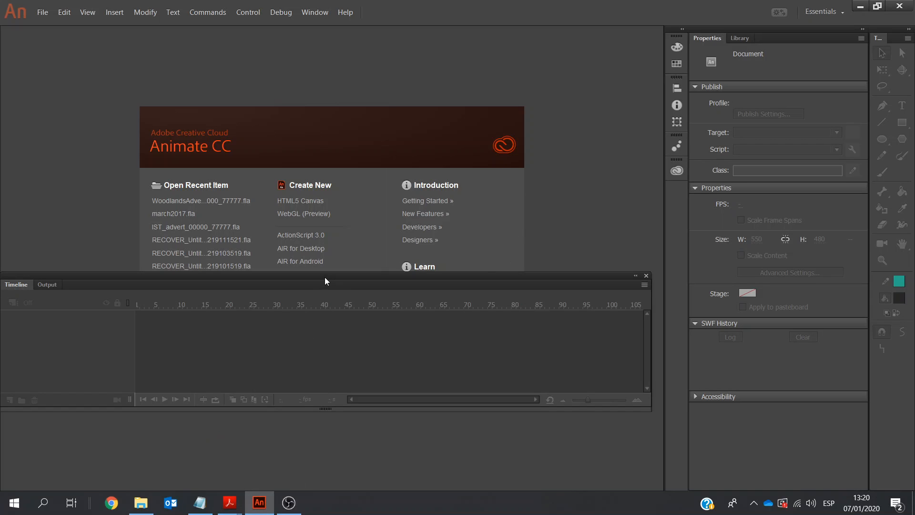
pyautogui.moveTo(328, 277); pyautogui.dragTo(333, 339)
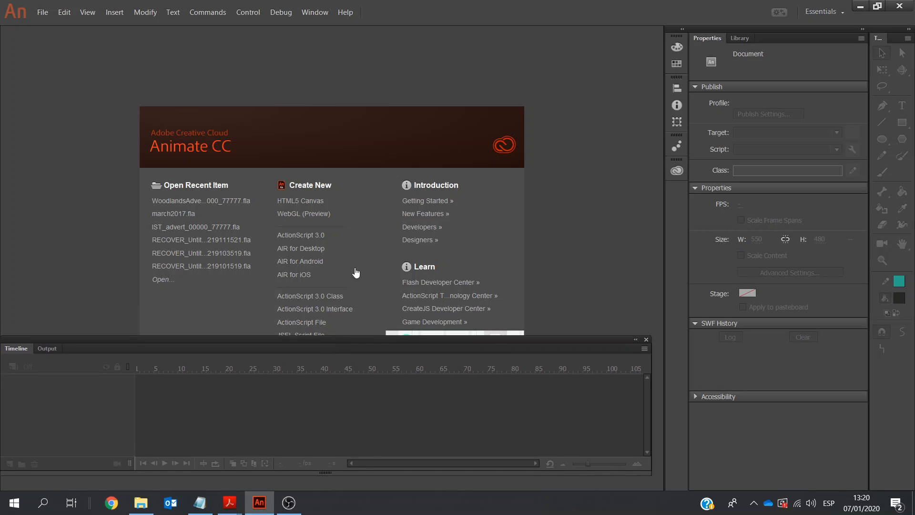
pyautogui.click(304, 201)
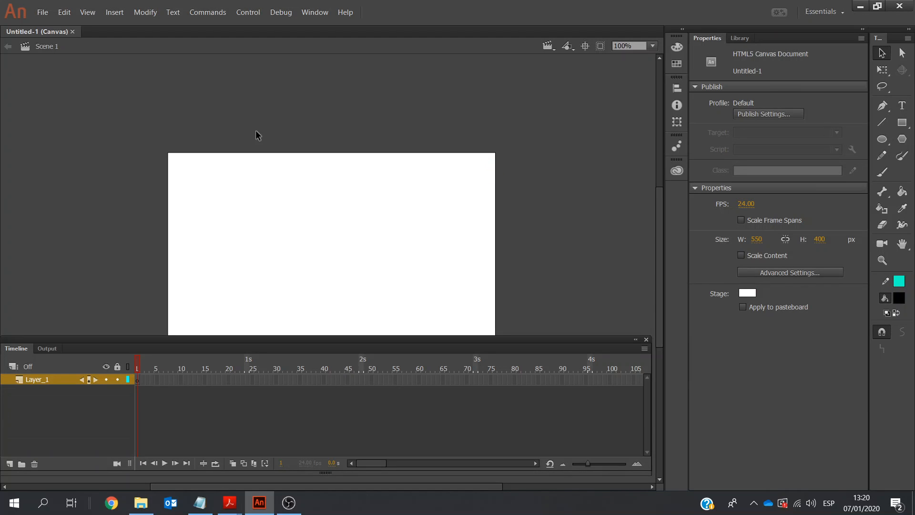
# Copy the file name from the Notepad notes and save the document as Hungry_advert_00000_77777 in the Exam Centre_No Candidate_No folder
pyautogui.click(200, 504)
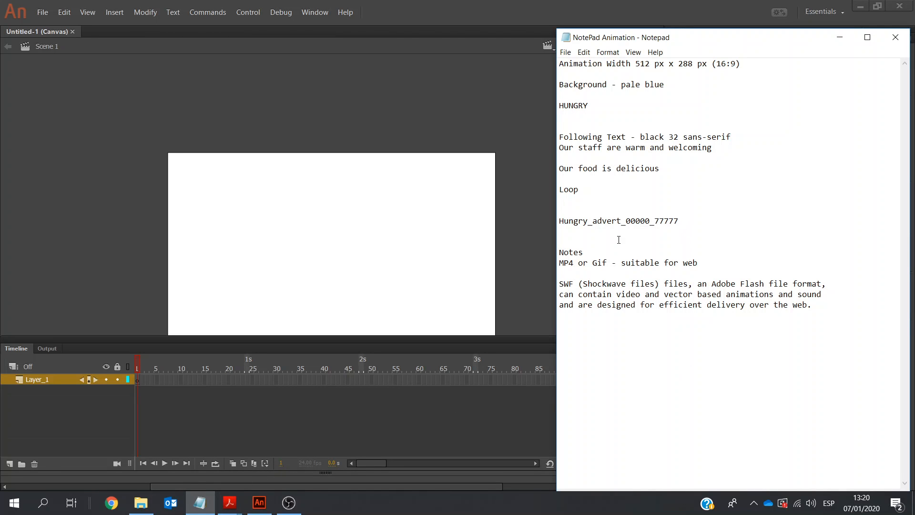
pyautogui.moveTo(678, 223); pyautogui.dragTo(561, 225)
pyautogui.hotkey('ctrl', 'c')
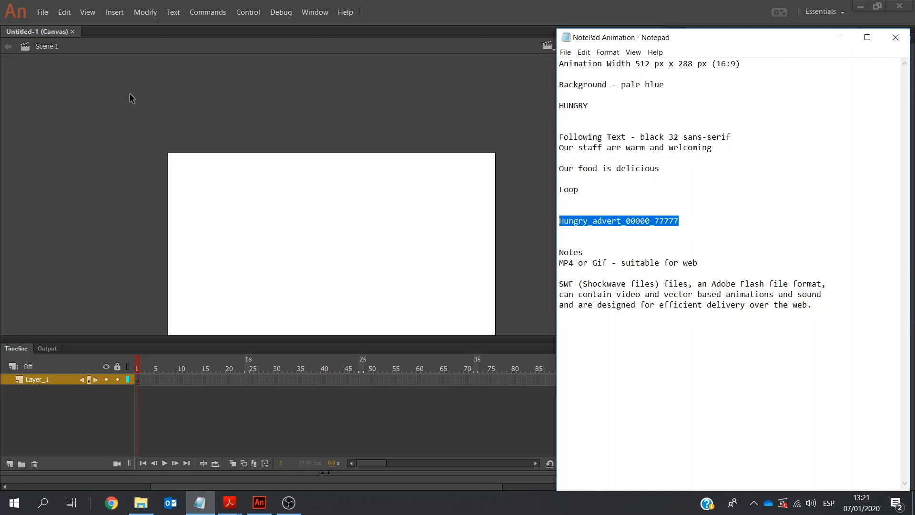
pyautogui.click(48, 11)
pyautogui.click(47, 11)
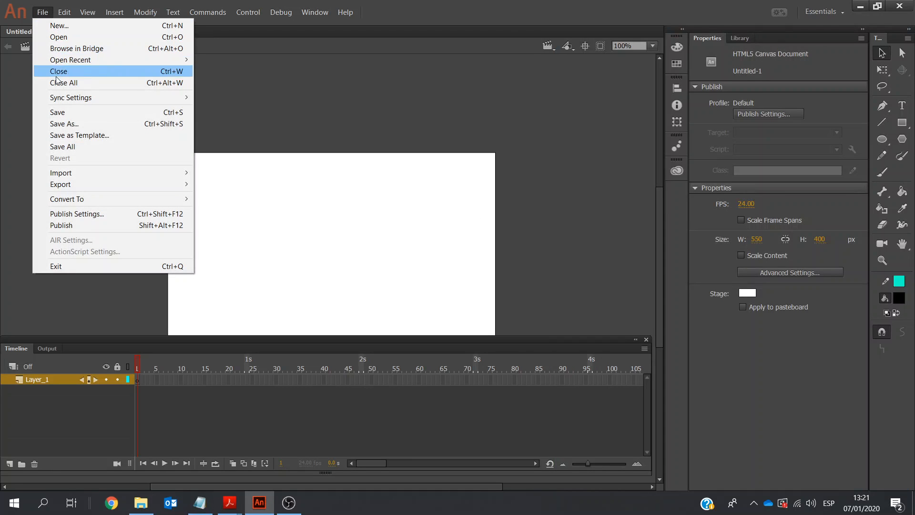
pyautogui.click(56, 123)
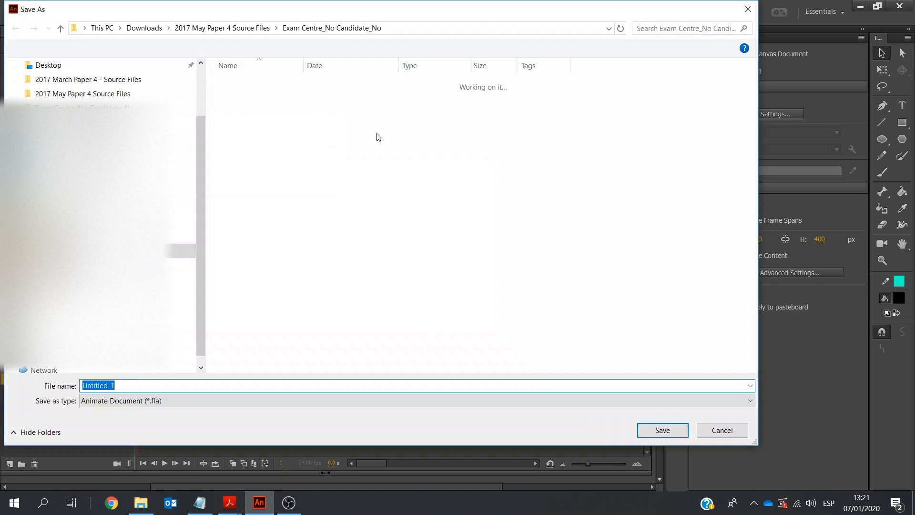
pyautogui.click(113, 95)
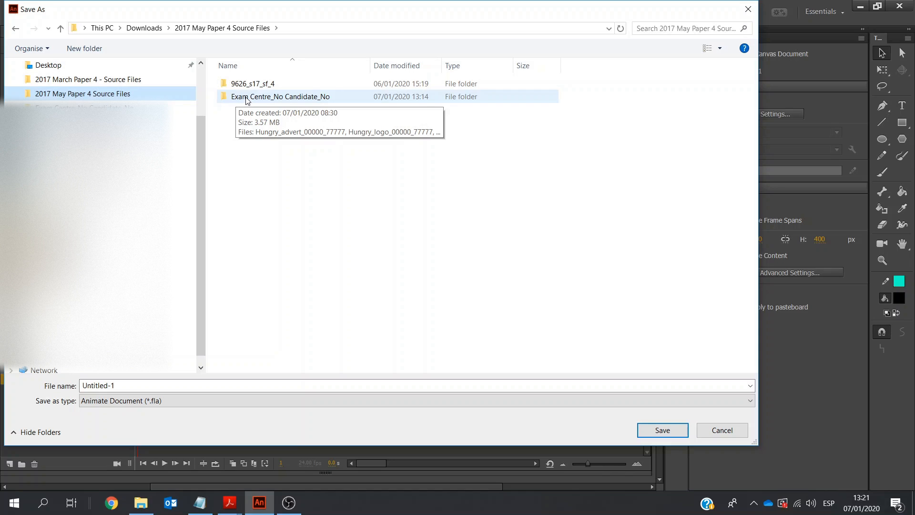
pyautogui.doubleClick(300, 97)
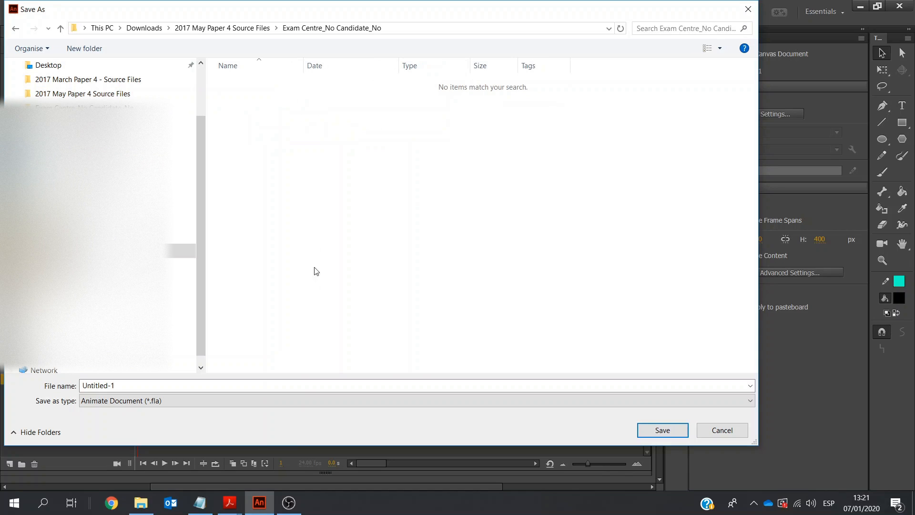
pyautogui.click(231, 386)
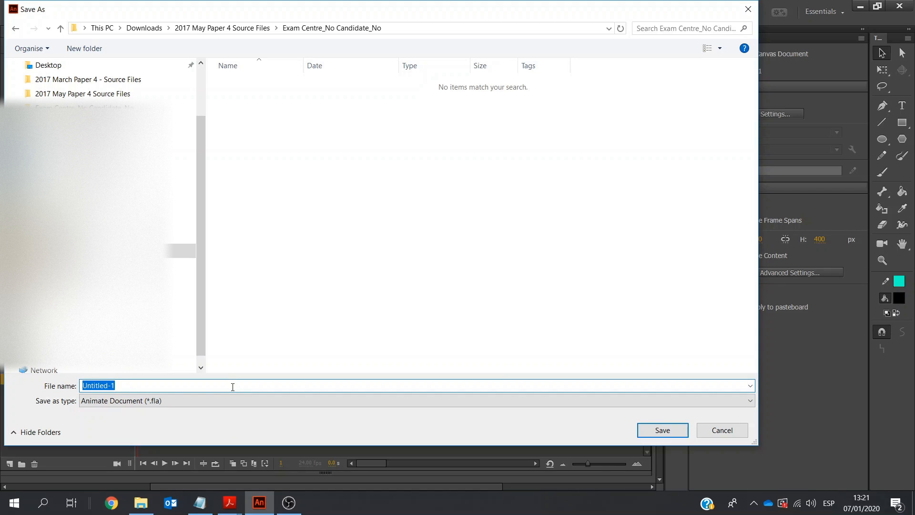
pyautogui.hotkey('ctrl', 'v')
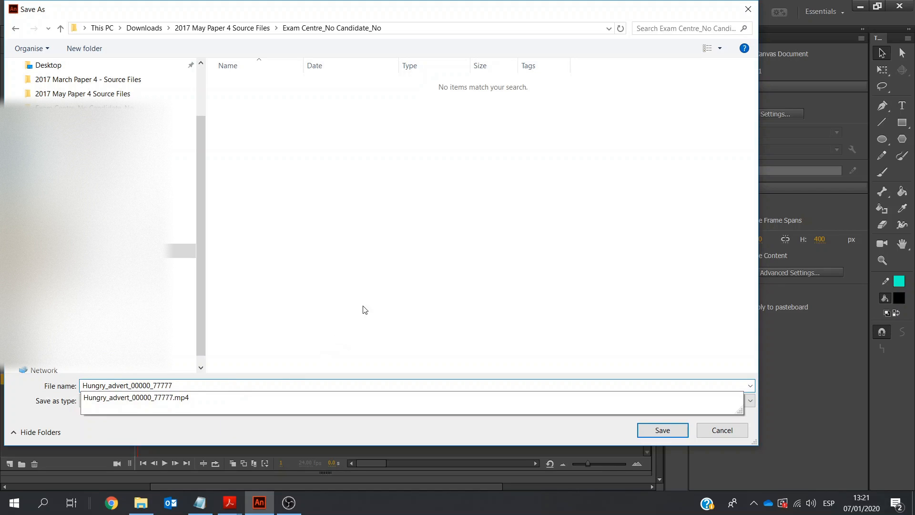
pyautogui.click(365, 306)
pyautogui.click(645, 433)
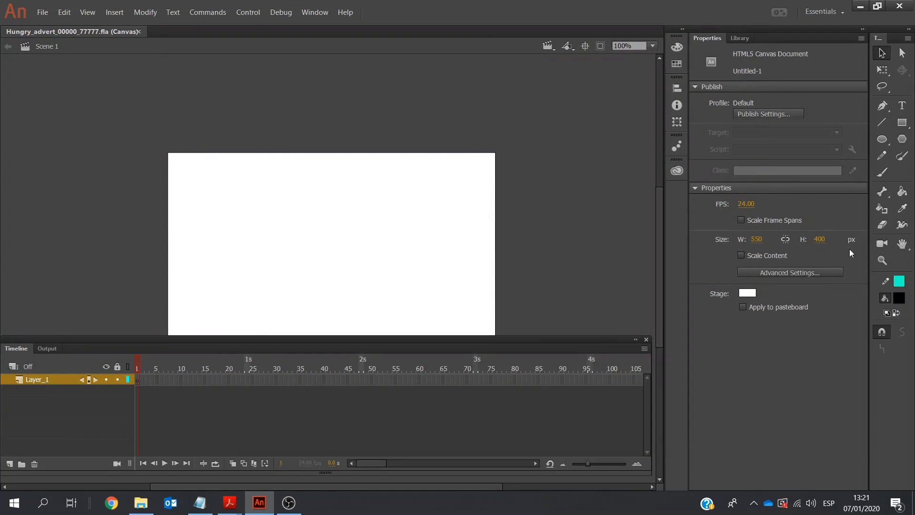
# Set the stage size to 512 px wide by 288 px high, as specified in the notes
pyautogui.click(902, 243)
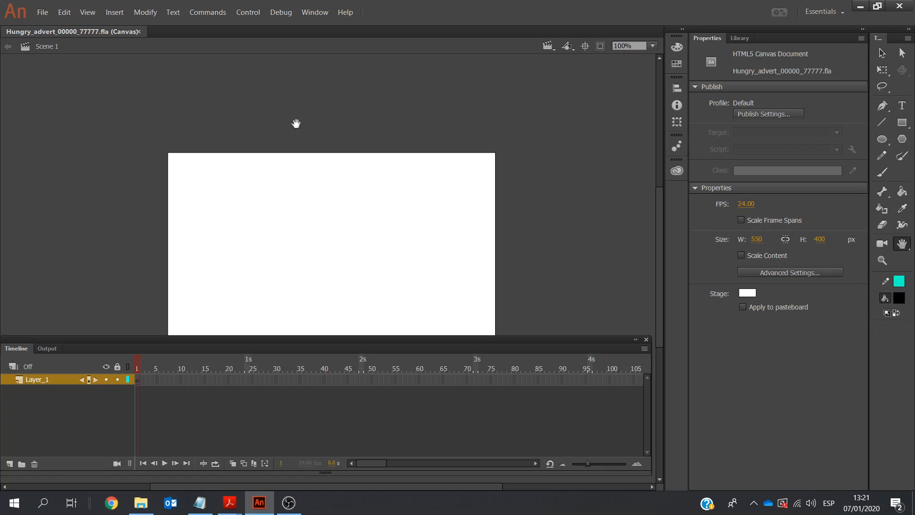
pyautogui.moveTo(291, 172); pyautogui.dragTo(271, 105)
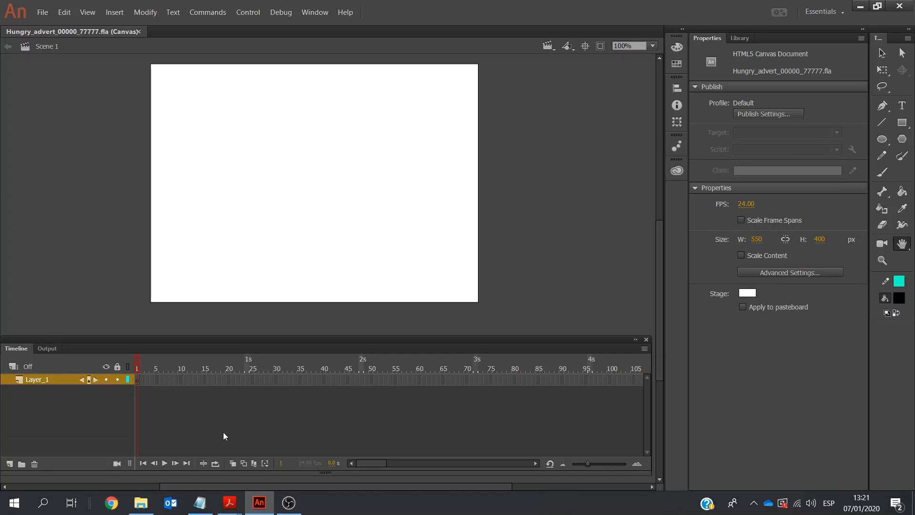
pyautogui.click(200, 501)
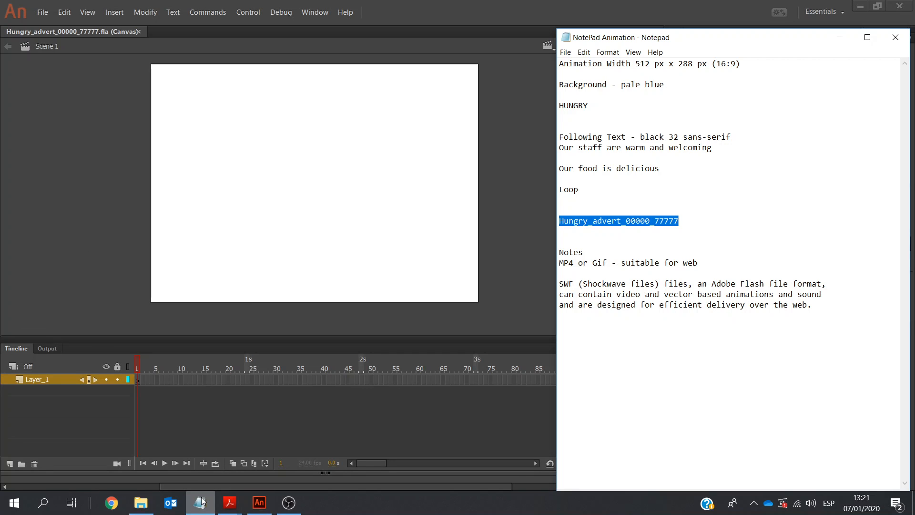
pyautogui.moveTo(650, 64); pyautogui.dragTo(636, 66)
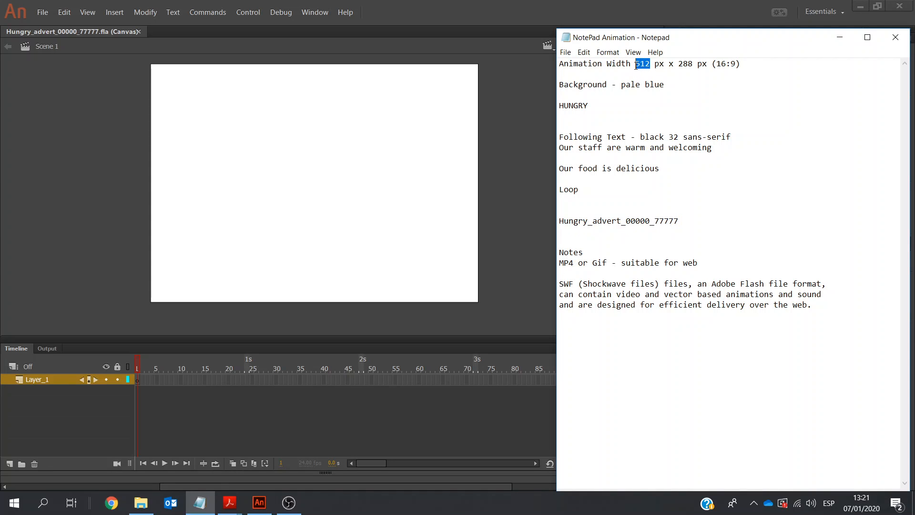
pyautogui.click(259, 503)
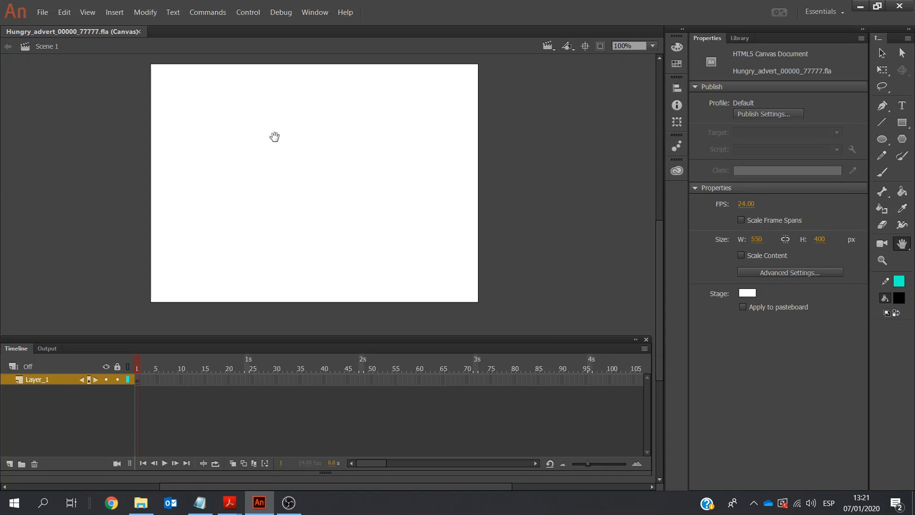
pyautogui.click(757, 239)
pyautogui.write('512')
pyautogui.click(821, 239)
pyautogui.write('288')
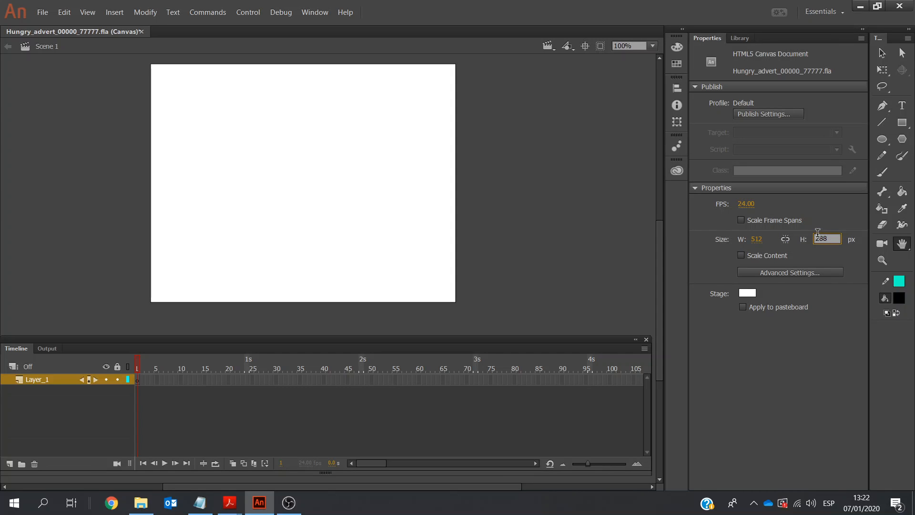
pyautogui.press('Return')
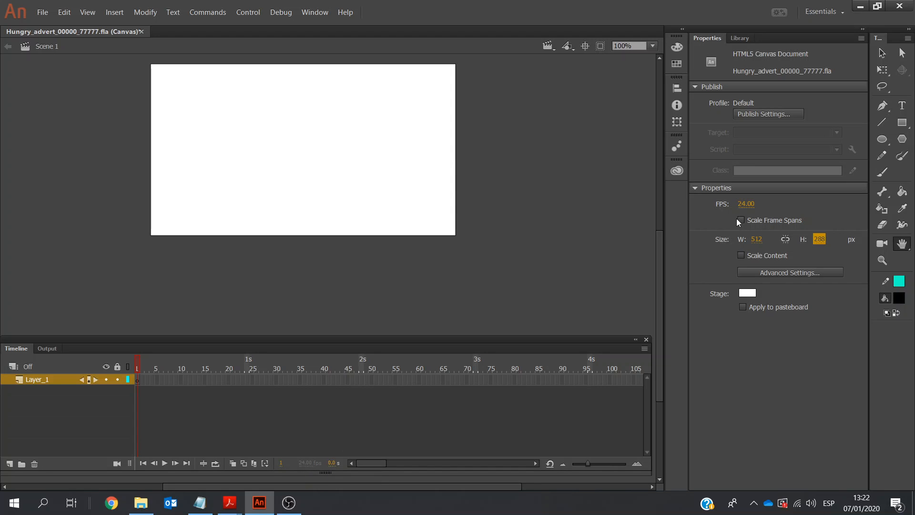
# Set the document's frame rate to 30 FPS and its stage colour to pale blue #66CCFF
pyautogui.click(750, 205)
pyautogui.write('30')
pyautogui.press('Return')
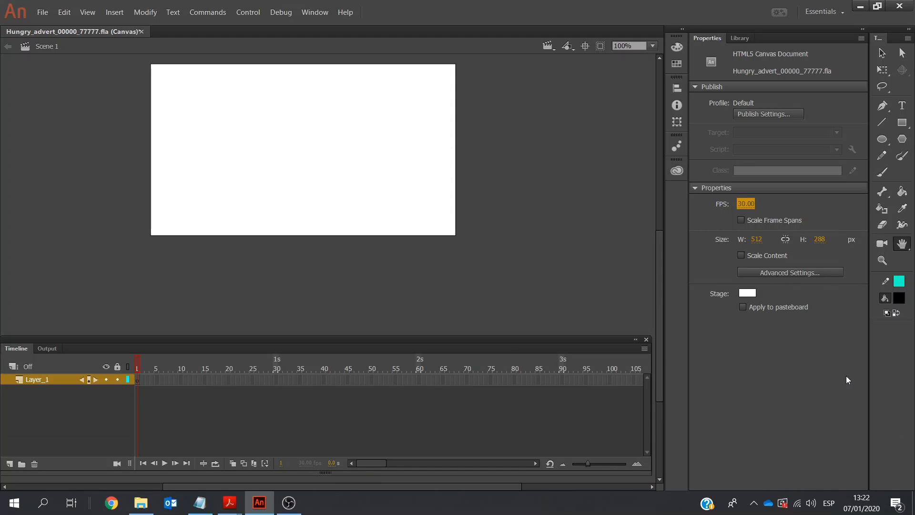
pyautogui.click(747, 293)
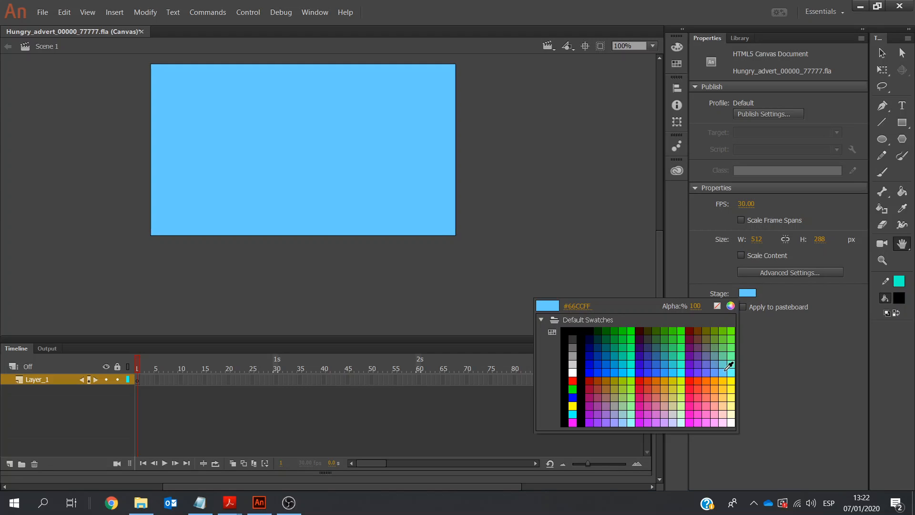
pyautogui.click(730, 366)
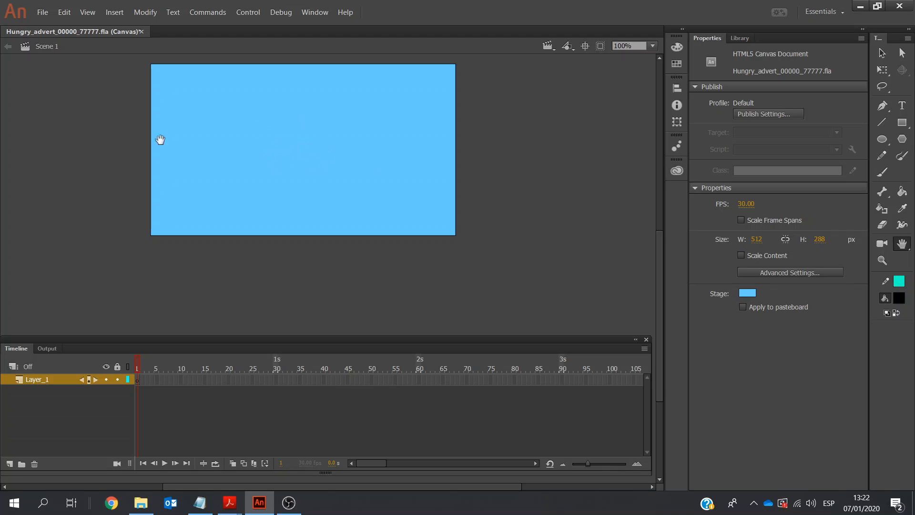
# Rename the existing timeline layer as Background
pyautogui.doubleClick(43, 380)
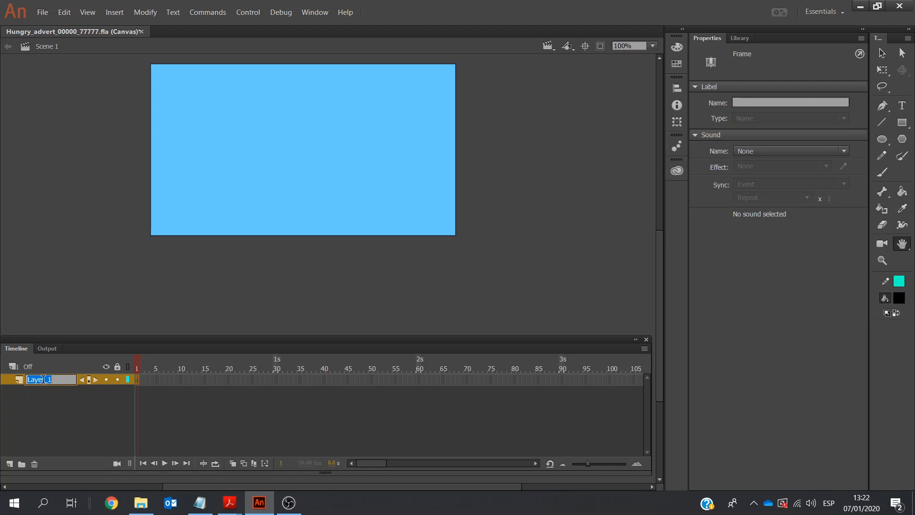
pyautogui.write('Background')
pyautogui.click(21, 438)
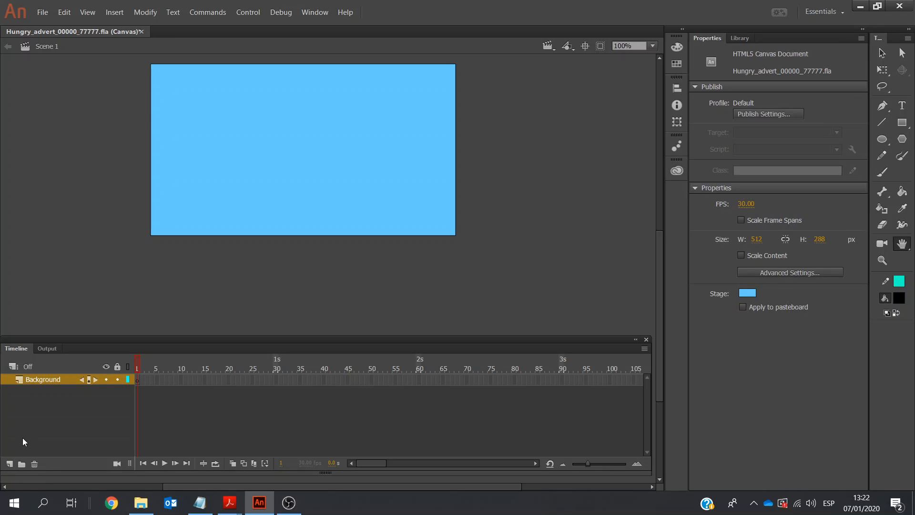
# Add a layer named H above Background for the first letter of HUNGRY, and lock the Background layer
pyautogui.click(10, 463)
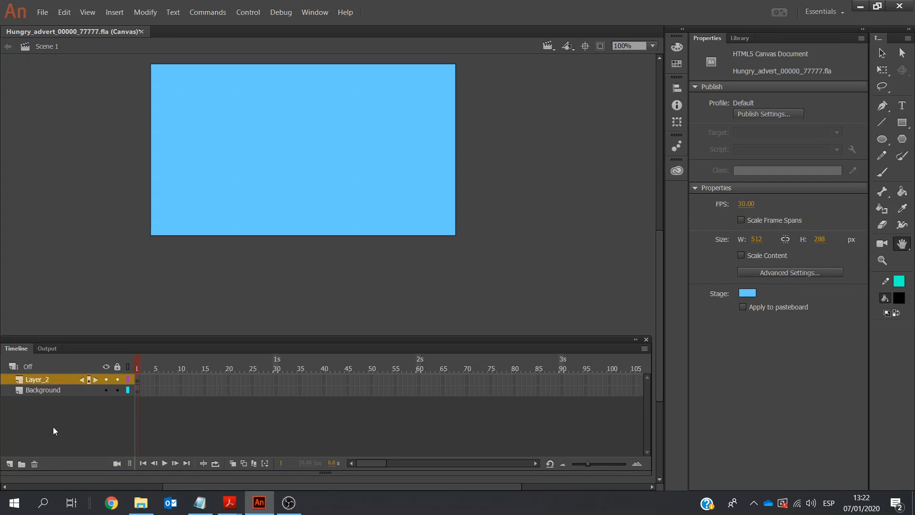
pyautogui.moveTo(236, 501)
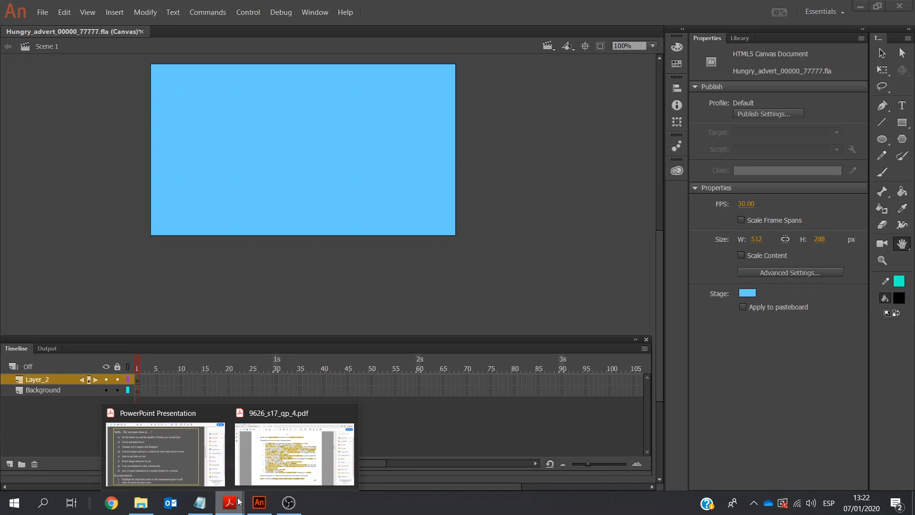
pyautogui.click(293, 461)
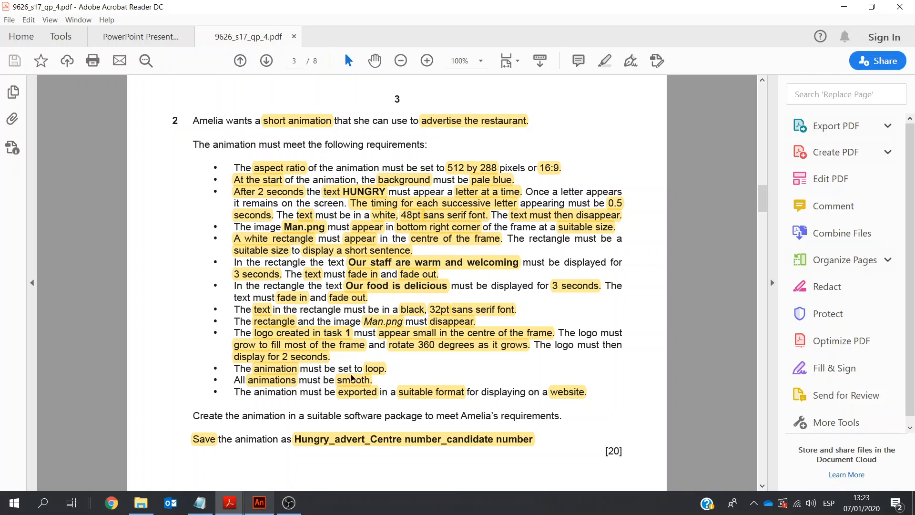
pyautogui.click(258, 505)
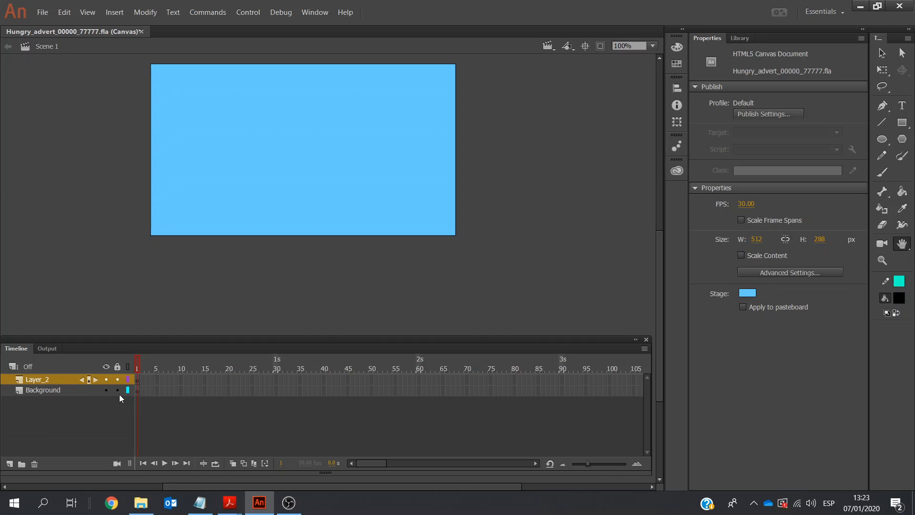
pyautogui.doubleClick(47, 384)
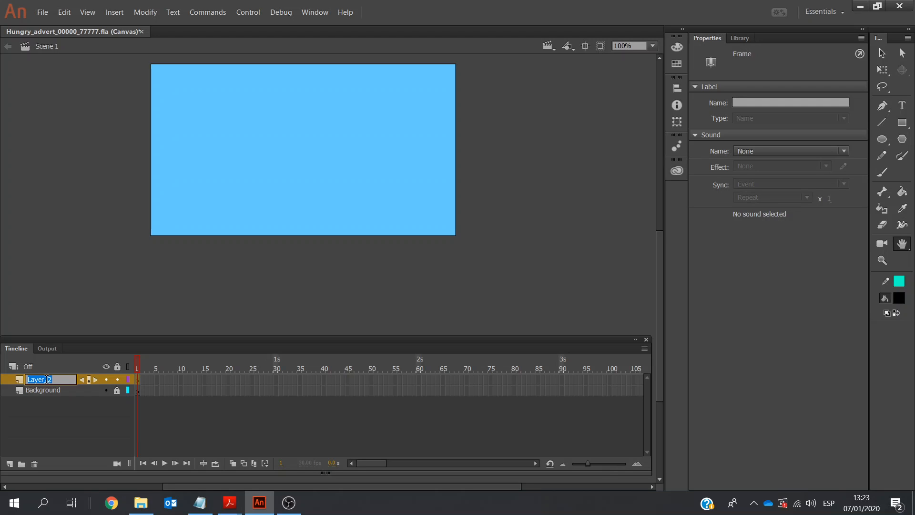
pyautogui.write('H')
pyautogui.press('Return')
pyautogui.click(44, 416)
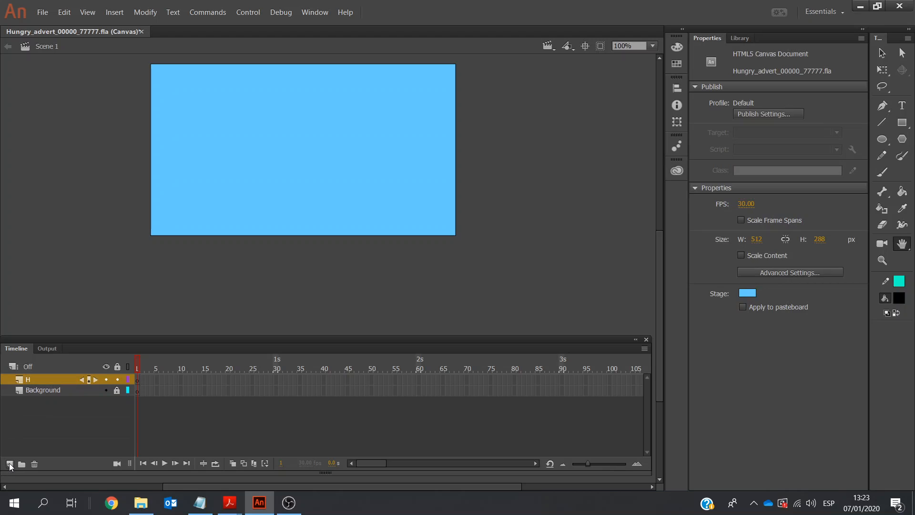
# Add two layers named U and N above the H layer, with N uppermost
pyautogui.click(9, 464)
pyautogui.doubleClick(42, 379)
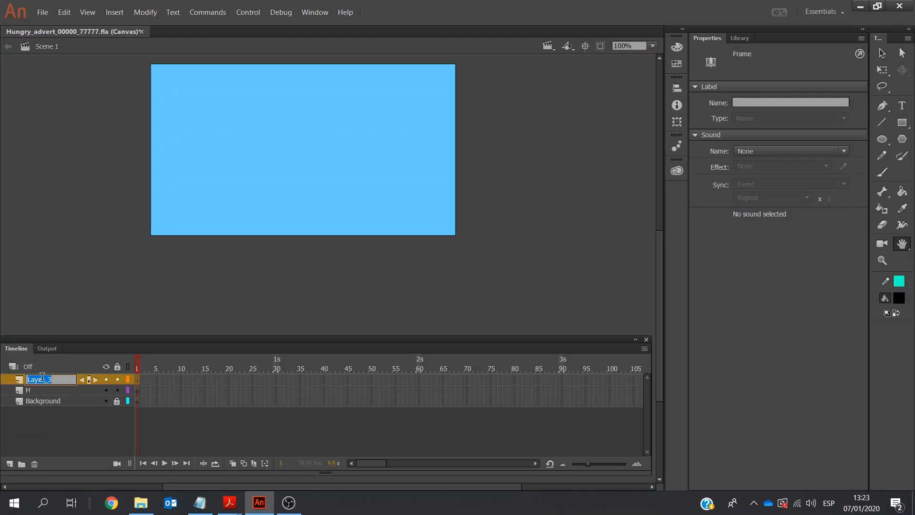
pyautogui.write('U')
pyautogui.click(9, 464)
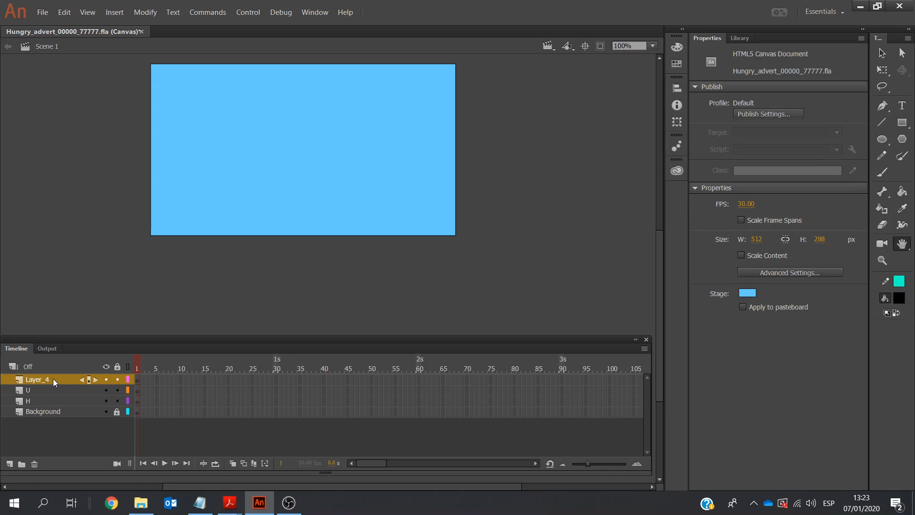
pyautogui.click(50, 378)
pyautogui.write('N')
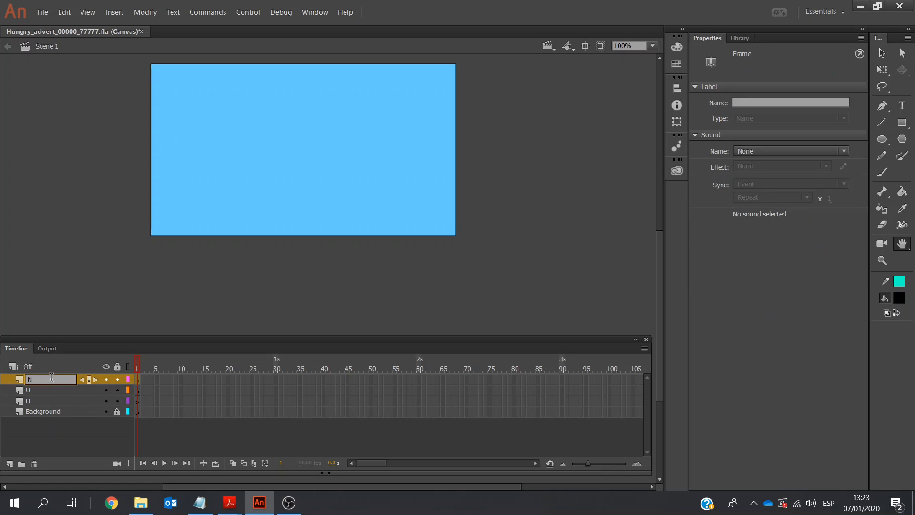
pyautogui.click(27, 428)
# Add three layers above N for the remaining letters, named G, R and Y from lowest to highest
pyautogui.click(10, 463)
pyautogui.click(10, 464)
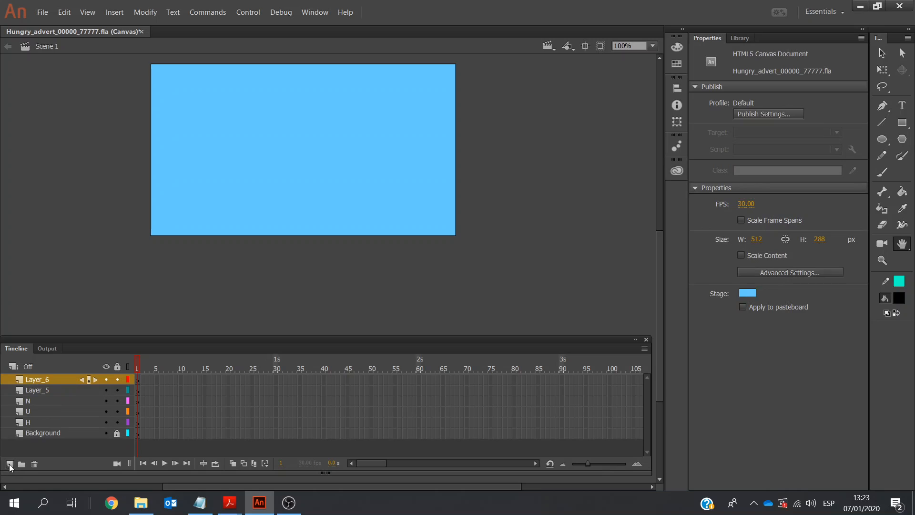
pyautogui.doubleClick(39, 390)
pyautogui.write('G')
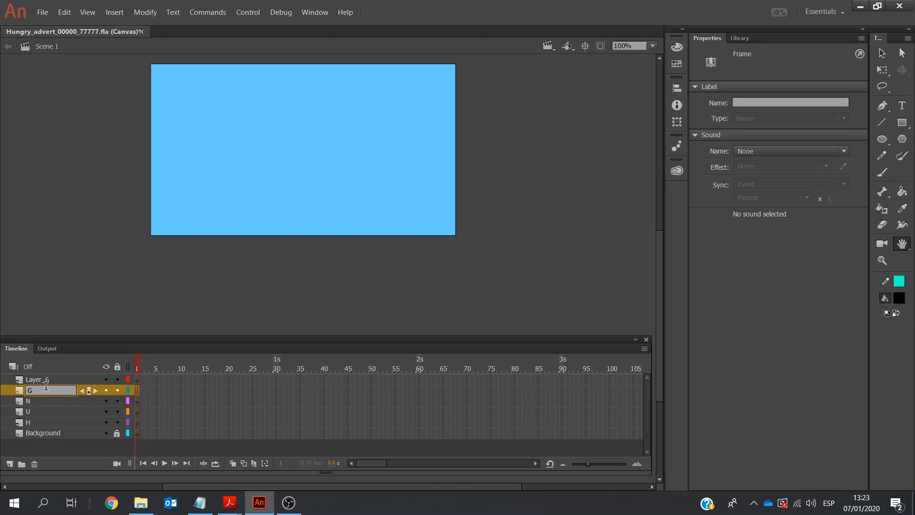
pyautogui.doubleClick(47, 380)
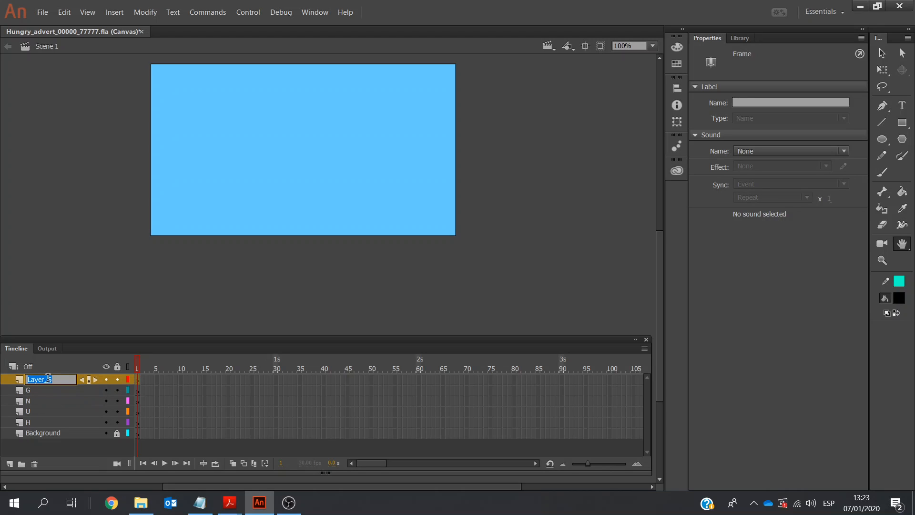
pyautogui.write('R')
pyautogui.click(10, 464)
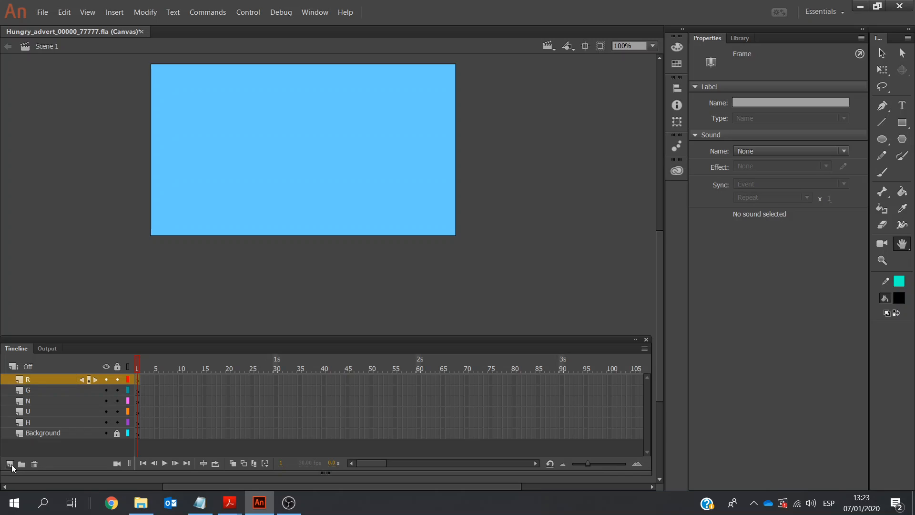
pyautogui.doubleClick(48, 379)
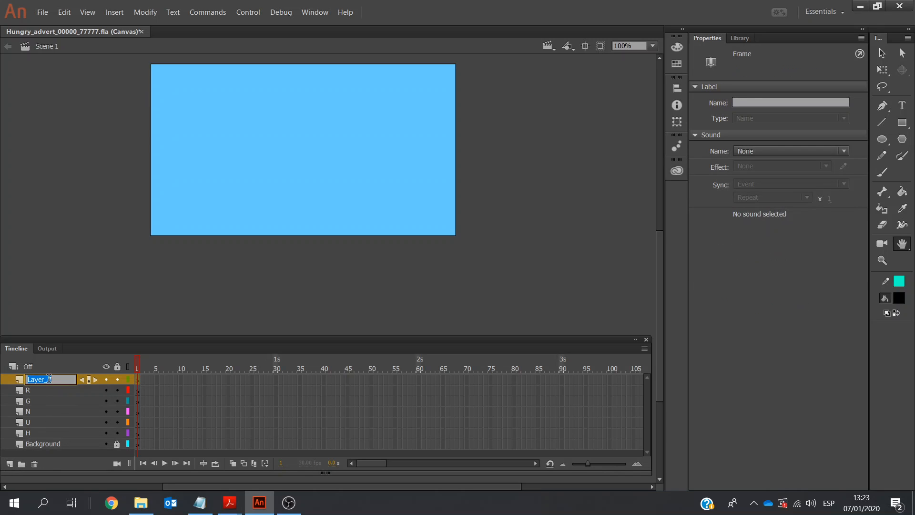
pyautogui.write('Y')
# Check the timing for the HUNGRY text in the exam paper, and insert a keyframe at frame 60 of the H layer
pyautogui.click(46, 431)
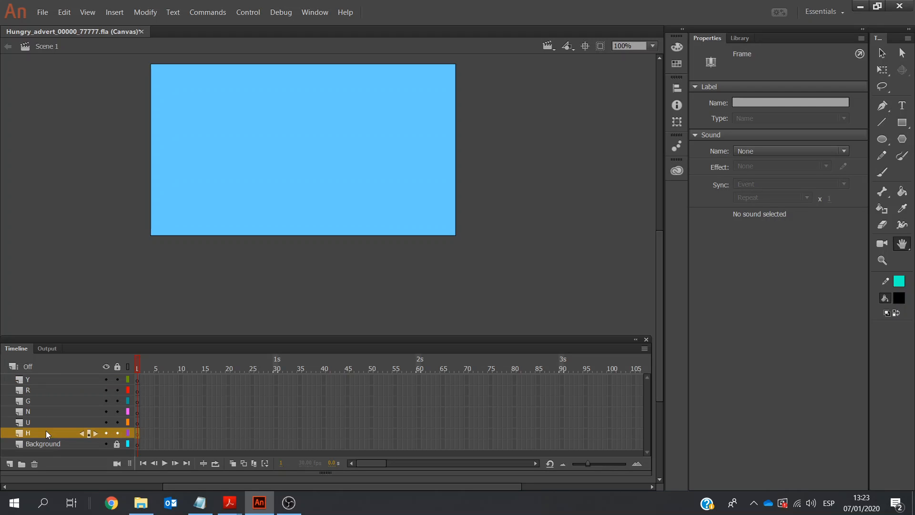
pyautogui.click(227, 505)
pyautogui.click(291, 459)
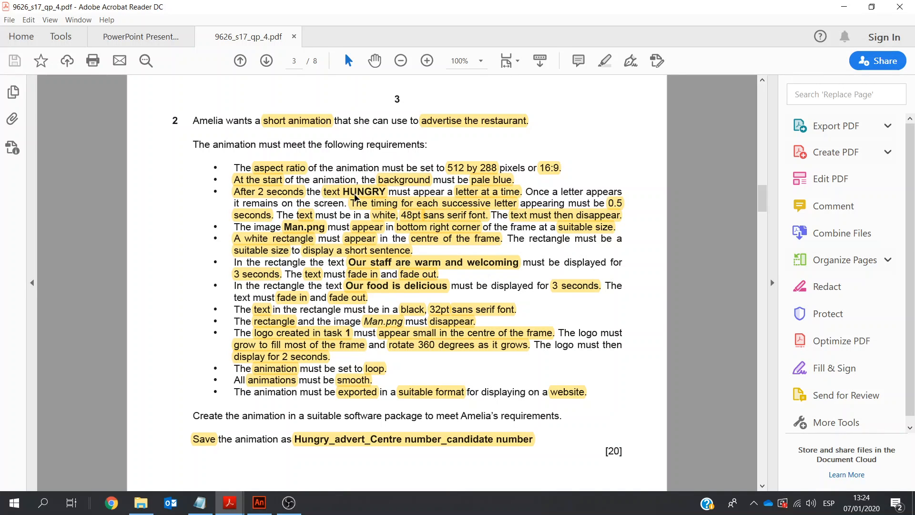
pyautogui.click(259, 504)
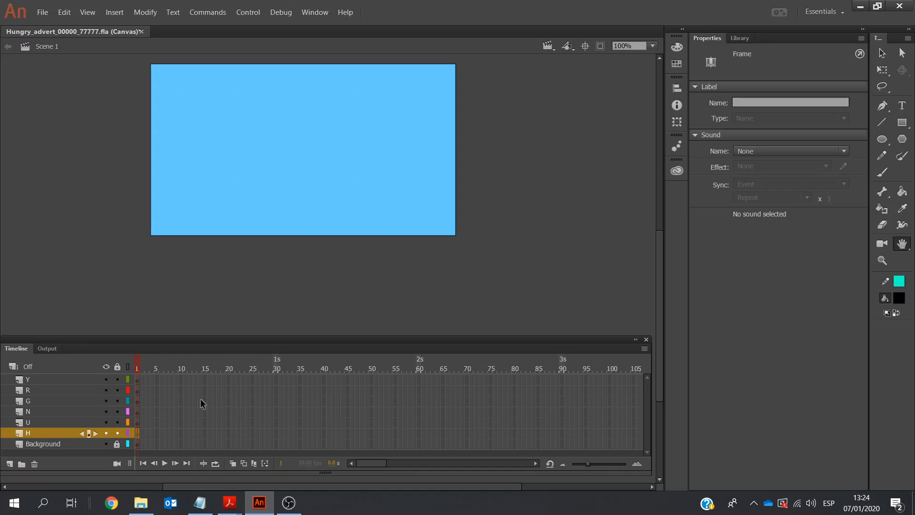
pyautogui.click(418, 433)
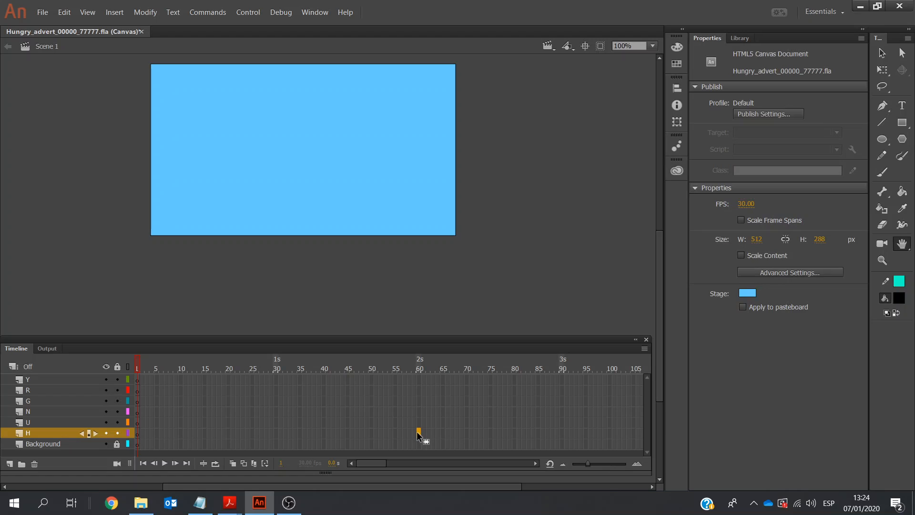
pyautogui.rightClick(419, 432)
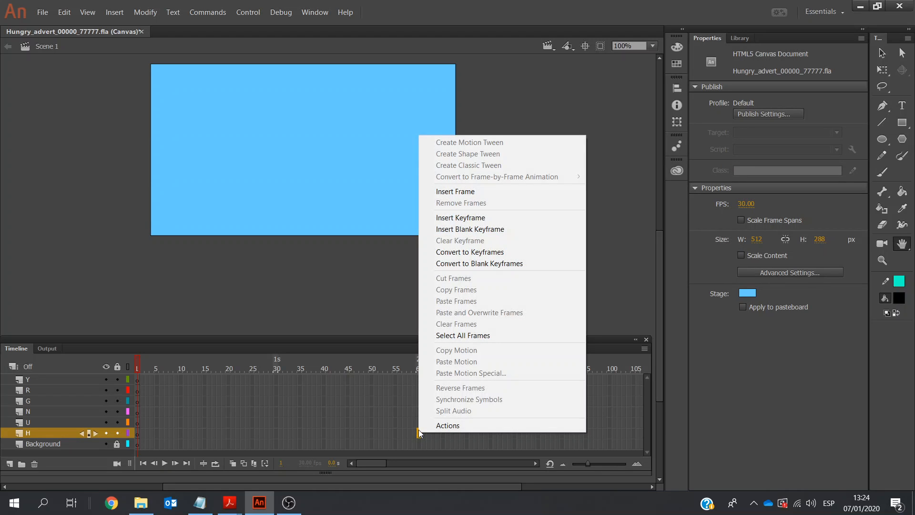
pyautogui.click(459, 218)
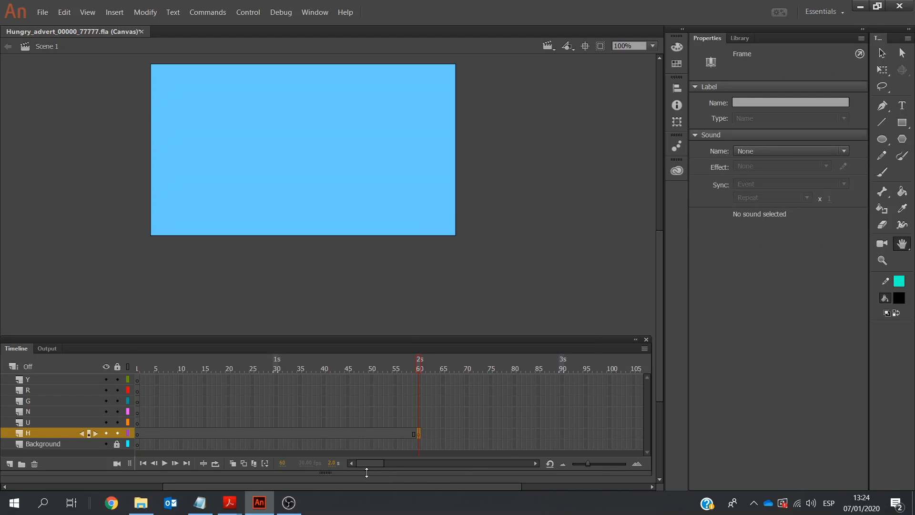
# Extend the H layer's frames to frame 150, the 5-second mark
pyautogui.moveTo(369, 461); pyautogui.dragTo(388, 460)
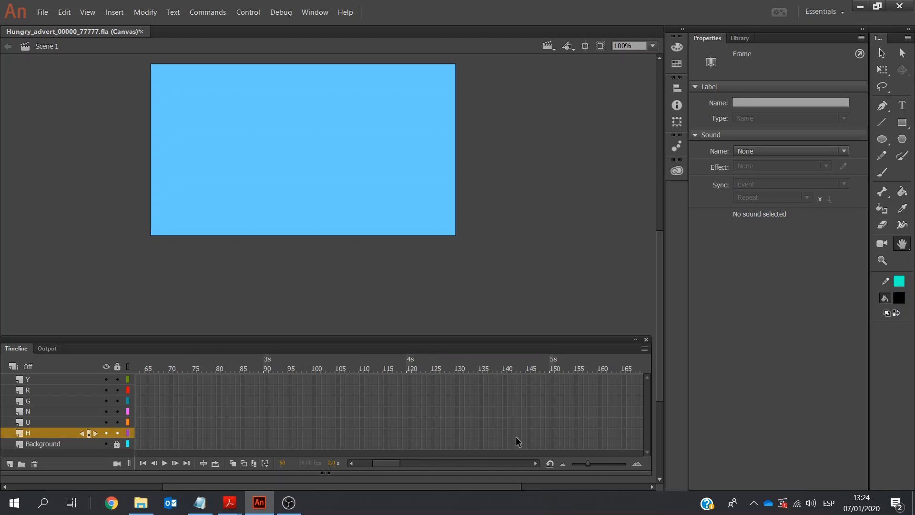
pyautogui.click(553, 434)
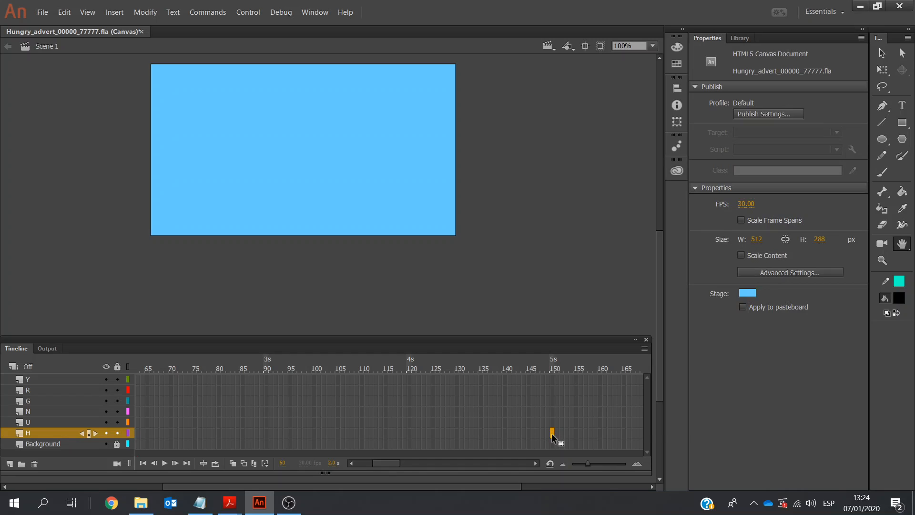
pyautogui.rightClick(551, 433)
pyautogui.click(577, 193)
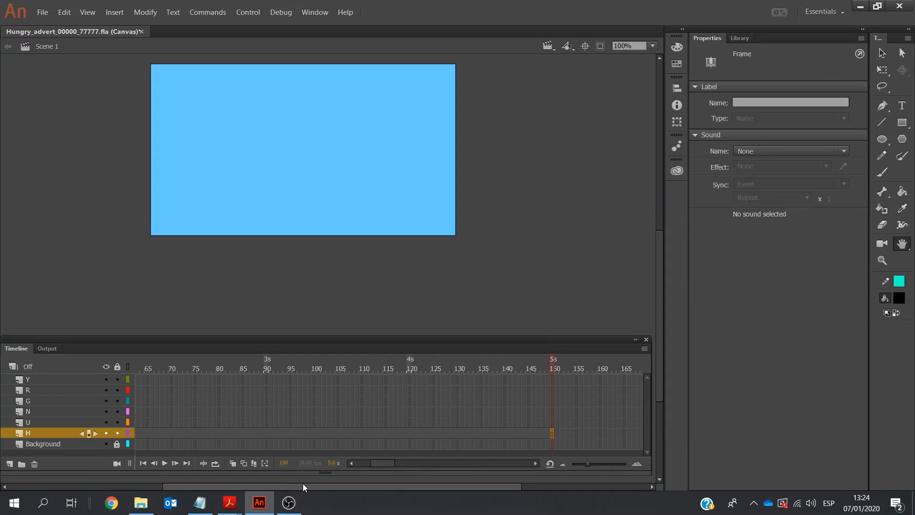
# Go to frame 60 of the H layer and set the Text tool's colour to white
pyautogui.moveTo(386, 463); pyautogui.dragTo(379, 463)
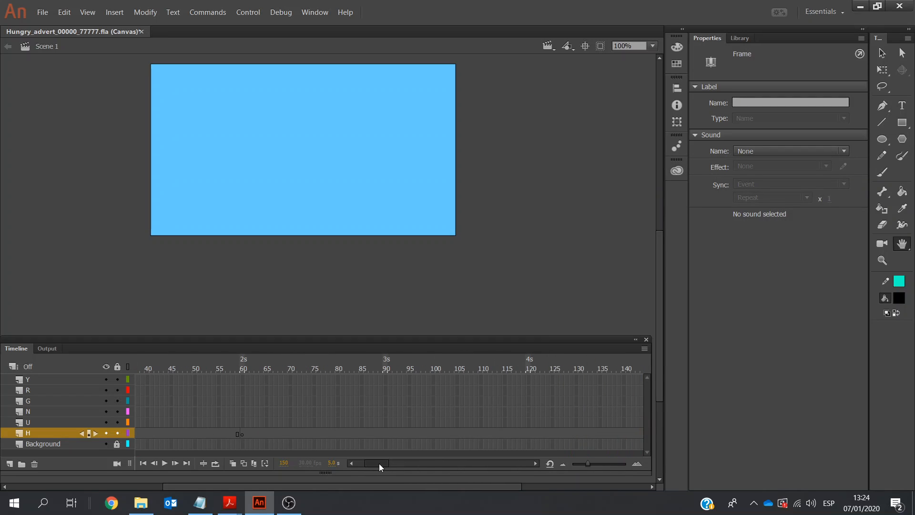
pyautogui.click(242, 434)
pyautogui.moveTo(868, 120); pyautogui.dragTo(847, 122)
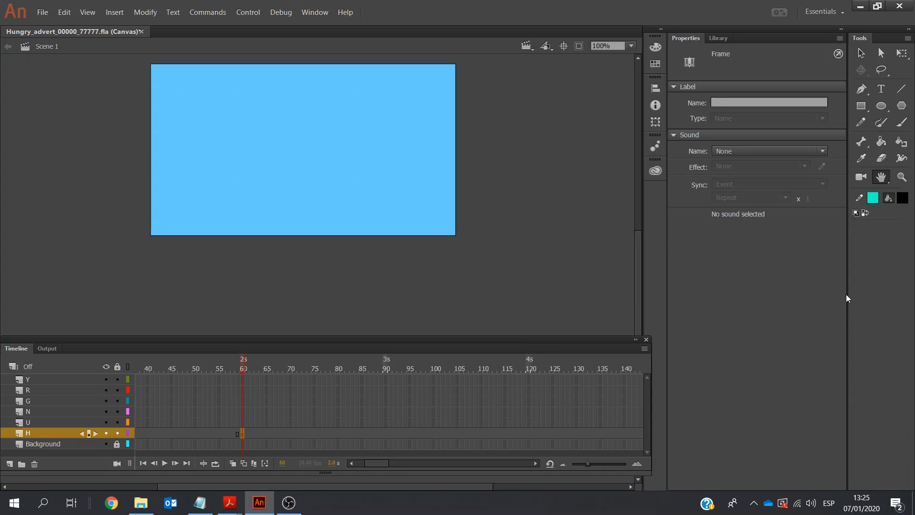
pyautogui.moveTo(847, 288); pyautogui.dragTo(866, 280)
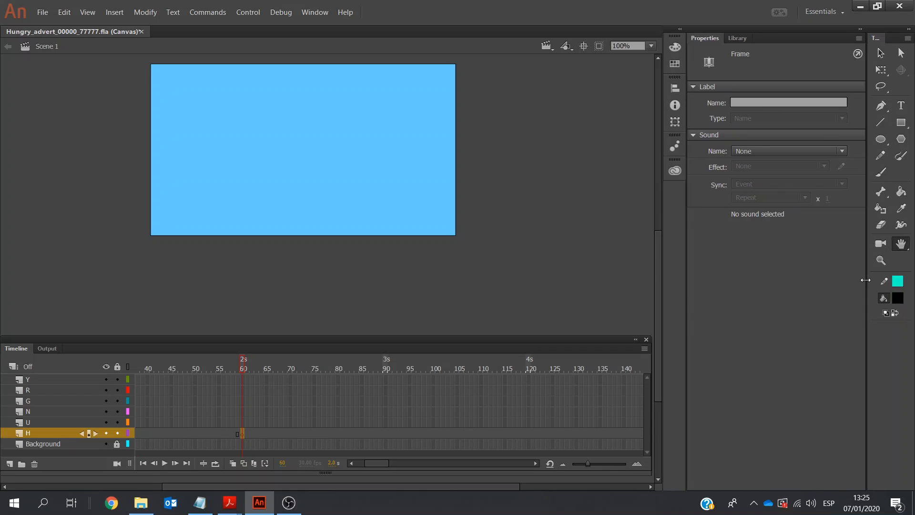
pyautogui.click(902, 105)
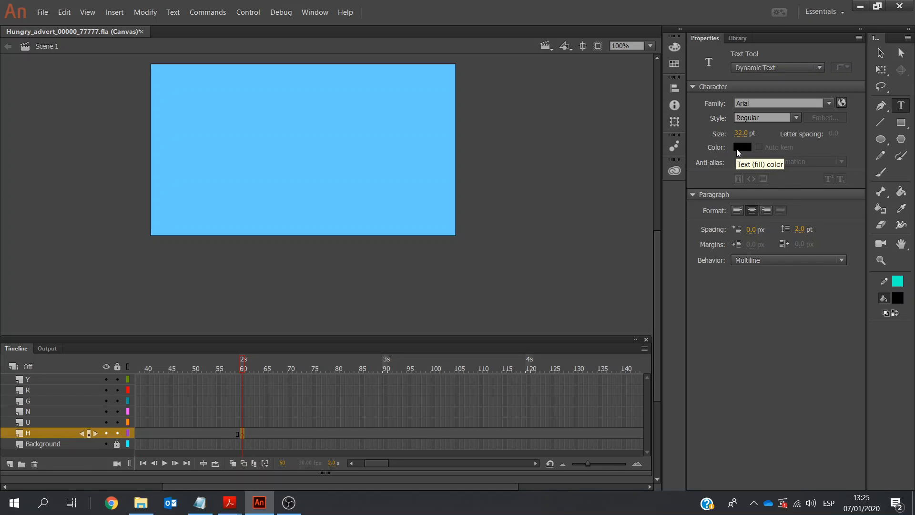
pyautogui.click(742, 147)
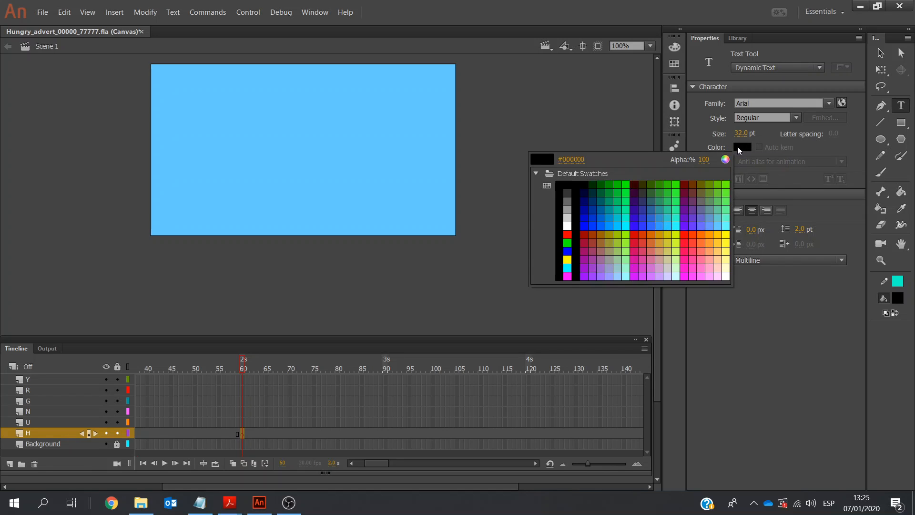
pyautogui.click(568, 226)
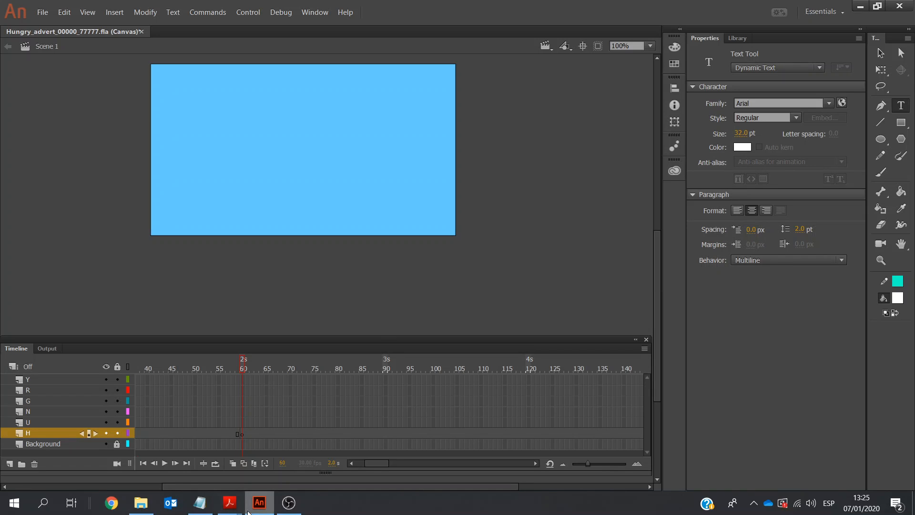
# Check the required text size in the exam paper and set the Text tool's font size to 48 pt
pyautogui.click(230, 502)
pyautogui.click(277, 465)
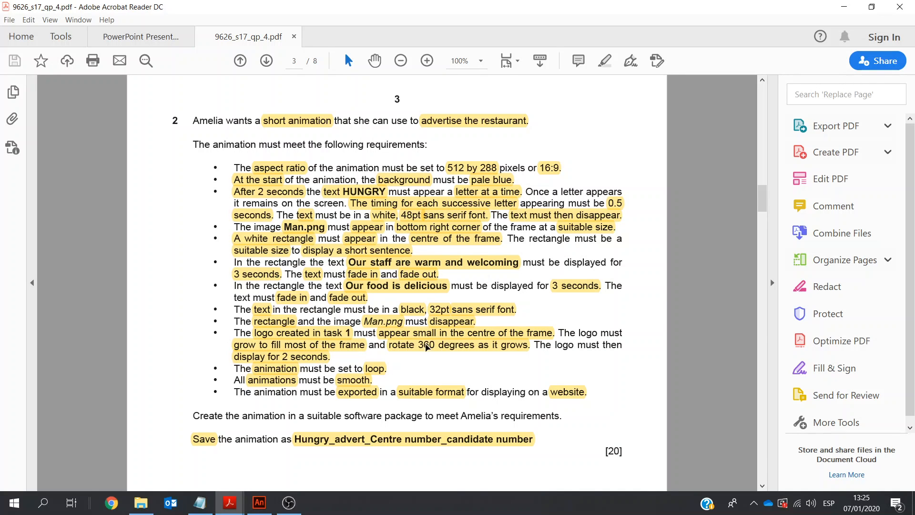
pyautogui.click(259, 504)
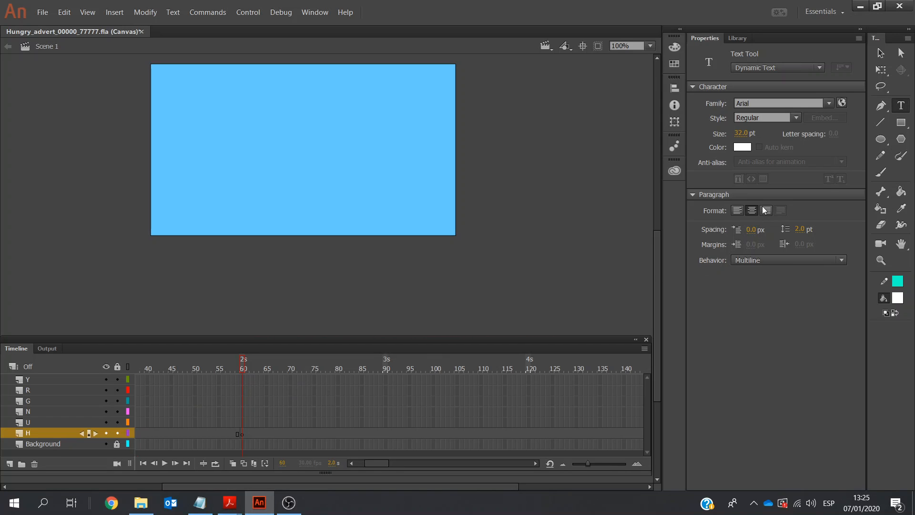
pyautogui.click(743, 133)
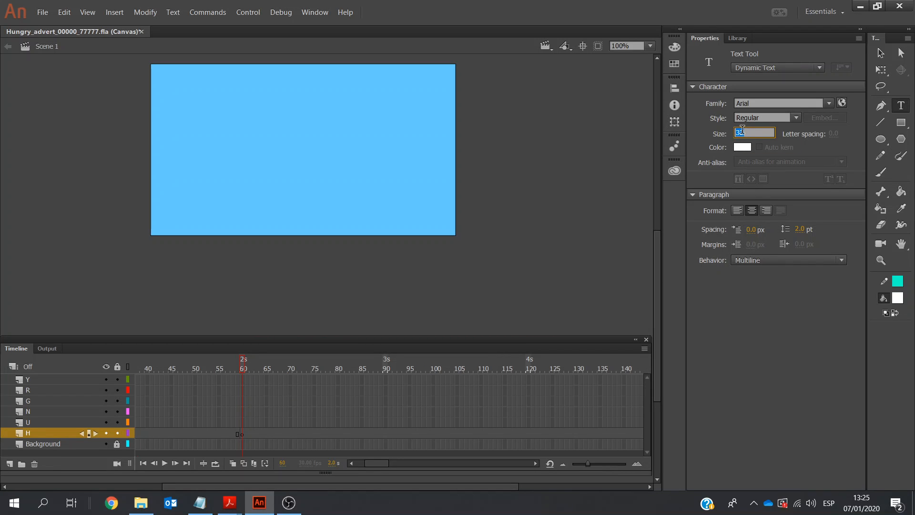
pyautogui.write('48')
pyautogui.press('Return')
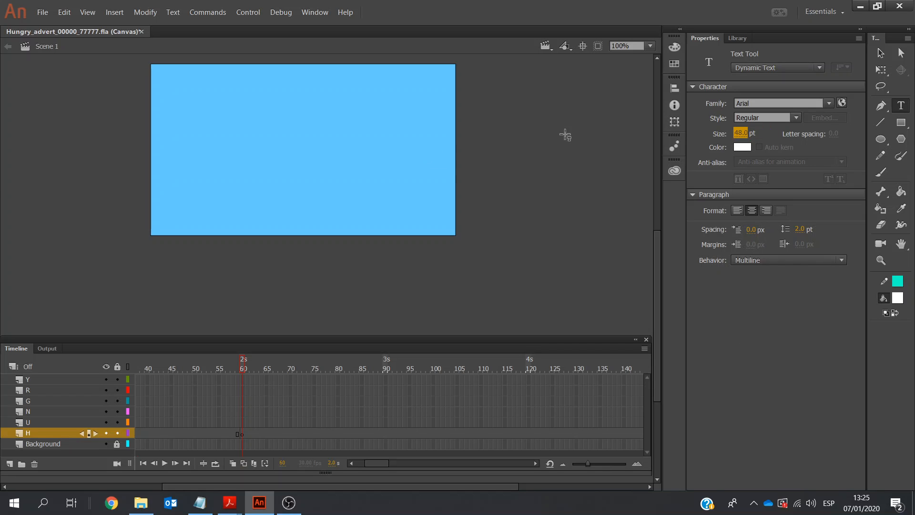
# Add the text H at frame 60 of the H layer and narrow its text box to about 39 px wide
pyautogui.click(242, 434)
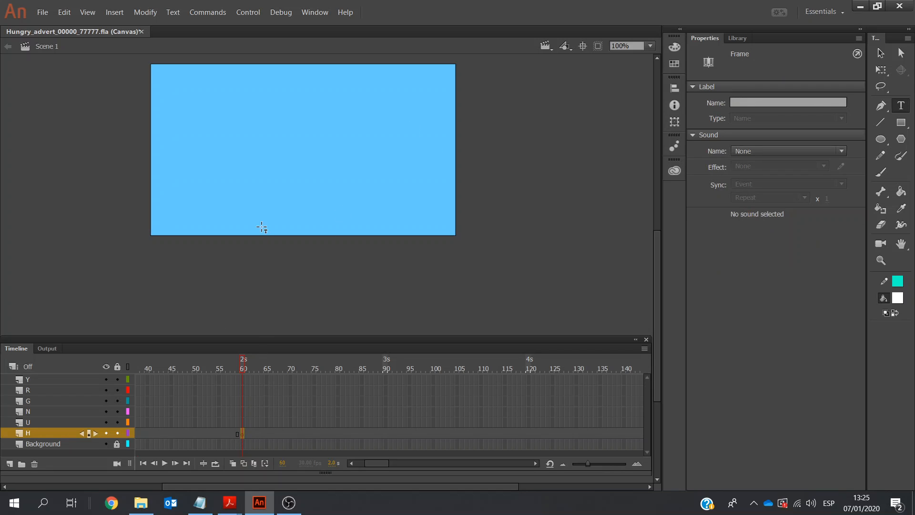
pyautogui.click(233, 255)
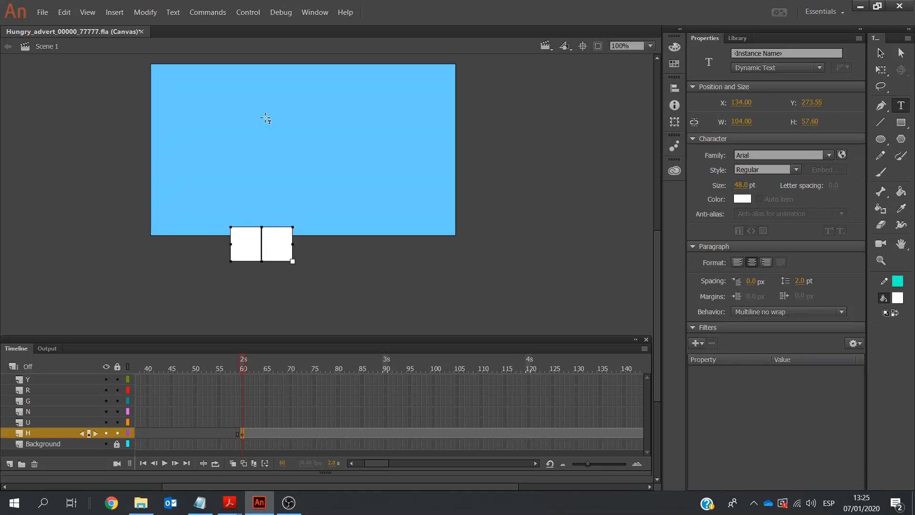
pyautogui.write('H')
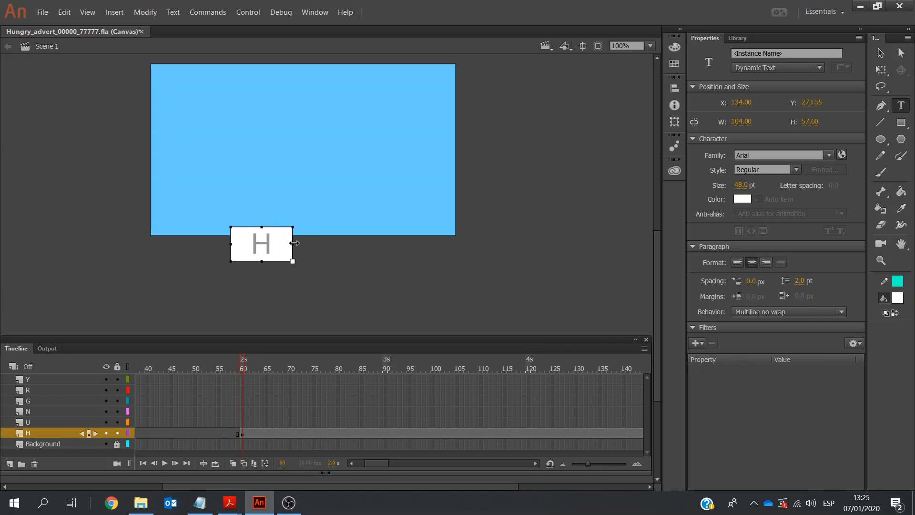
pyautogui.moveTo(293, 244); pyautogui.dragTo(253, 245)
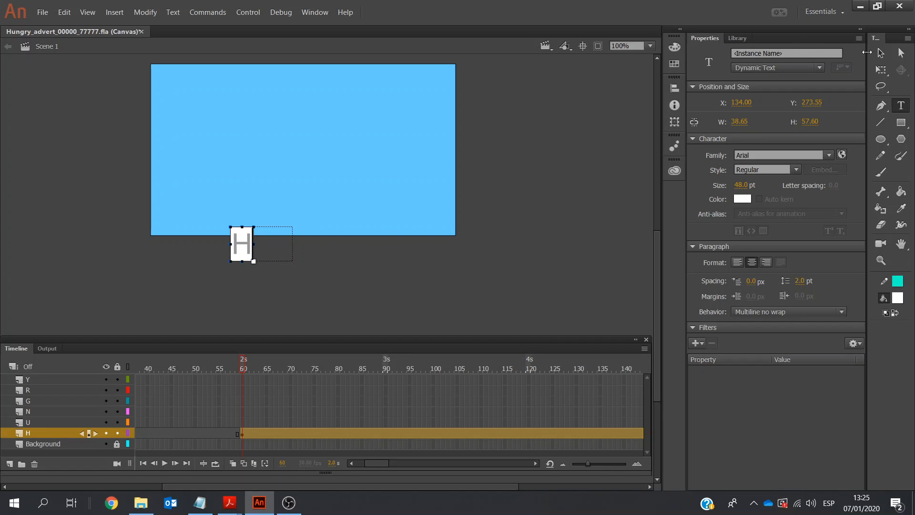
# Move the letter H onto the stage at about X 27, Y 107, and lock the H layer
pyautogui.click(881, 54)
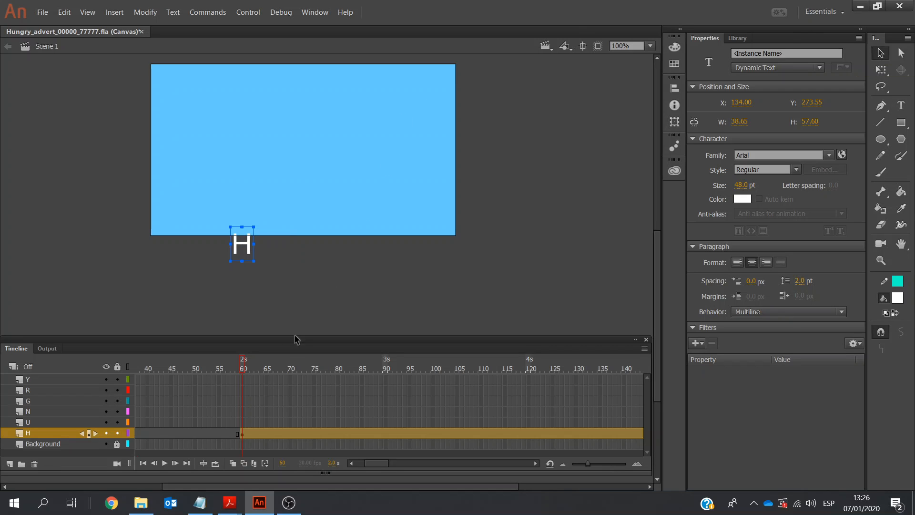
pyautogui.moveTo(235, 229); pyautogui.dragTo(183, 149)
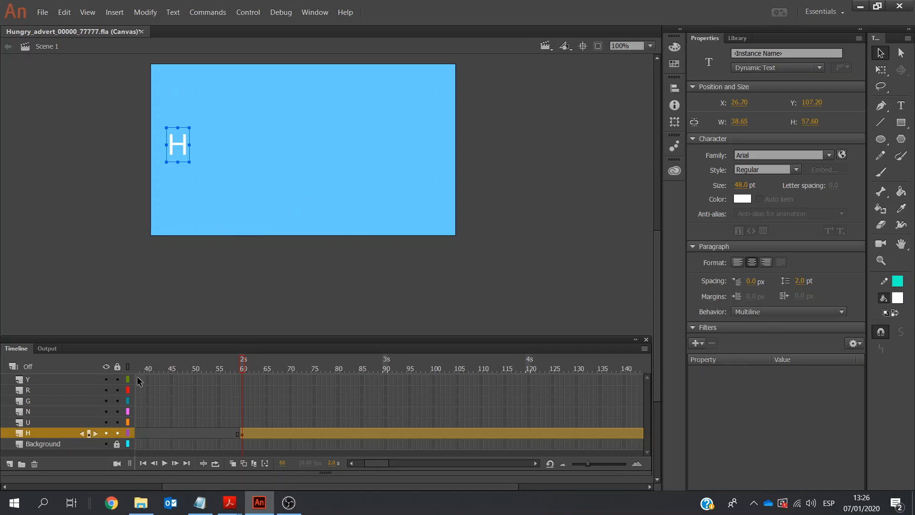
pyautogui.click(118, 432)
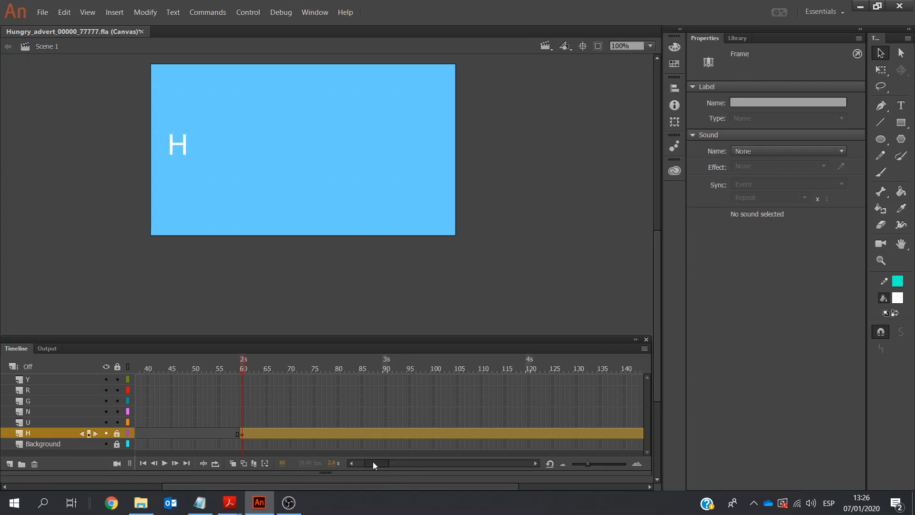
pyautogui.moveTo(373, 462); pyautogui.dragTo(372, 461)
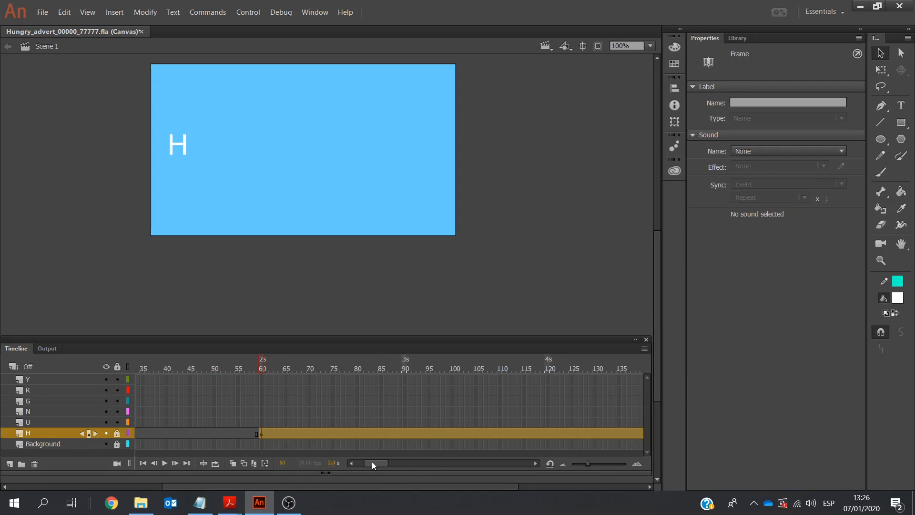
# Insert a keyframe at frame 75 of the U layer
pyautogui.click(333, 422)
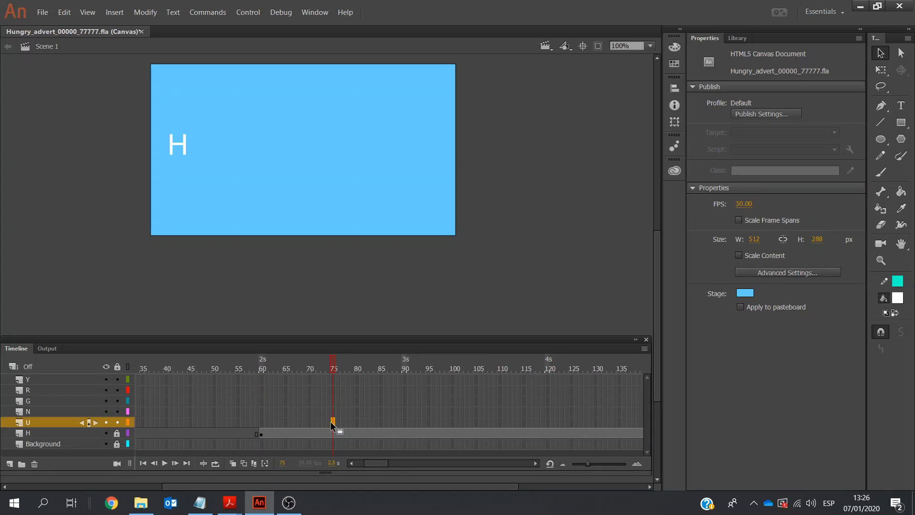
pyautogui.rightClick(333, 421)
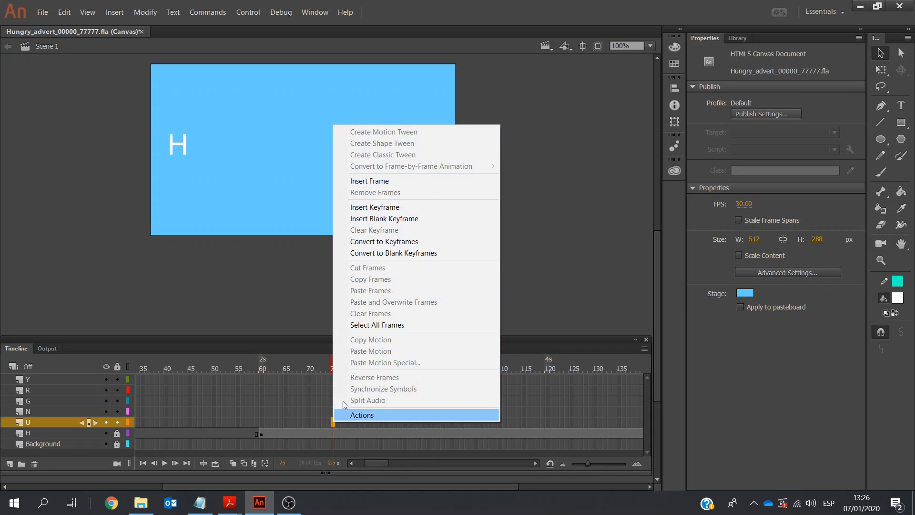
pyautogui.click(379, 210)
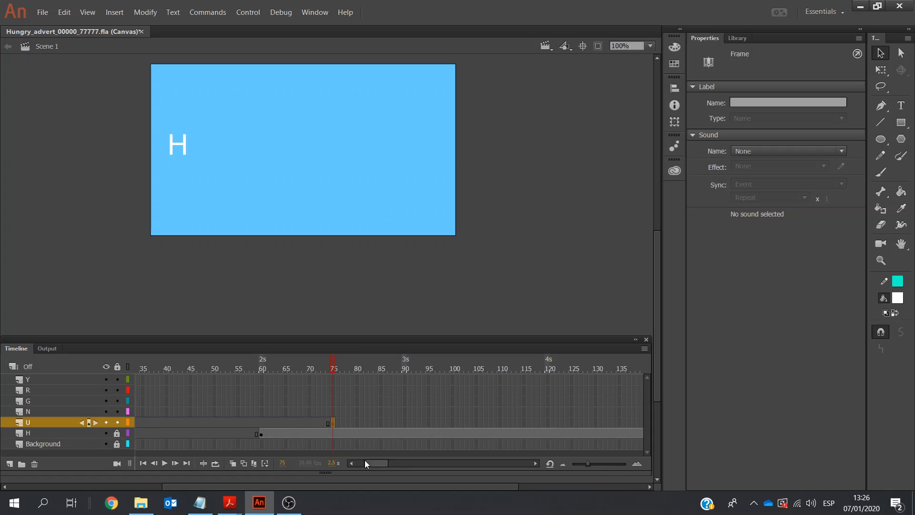
# Extend the U, N, G, R and Y layers to frame 150 by inserting frames
pyautogui.moveTo(367, 462); pyautogui.dragTo(373, 465)
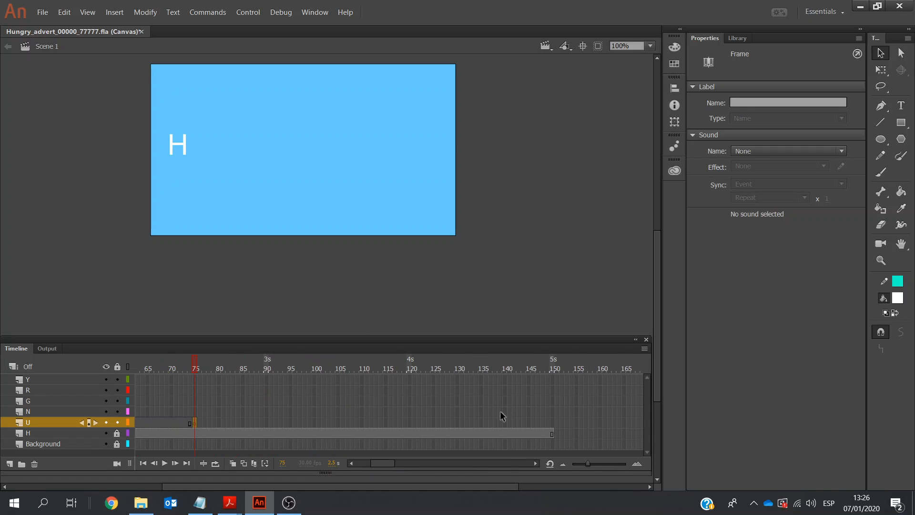
pyautogui.click(553, 422)
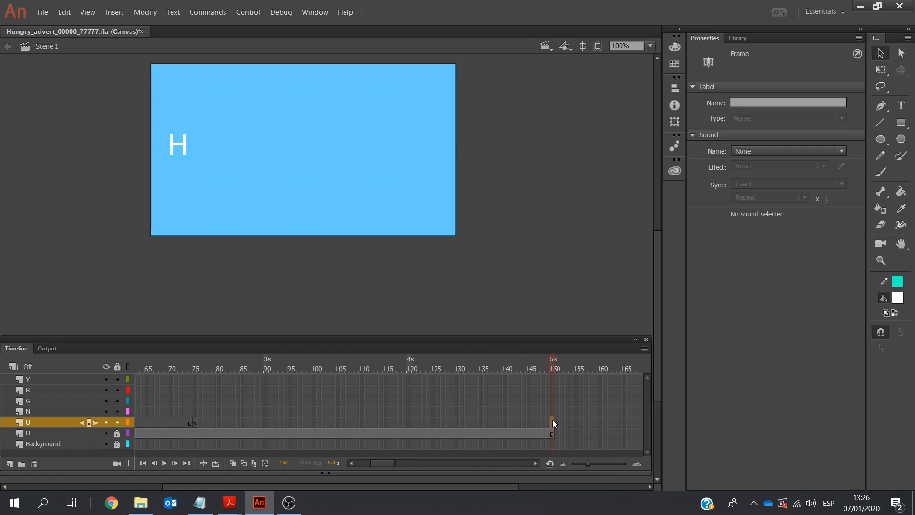
pyautogui.click(549, 377)
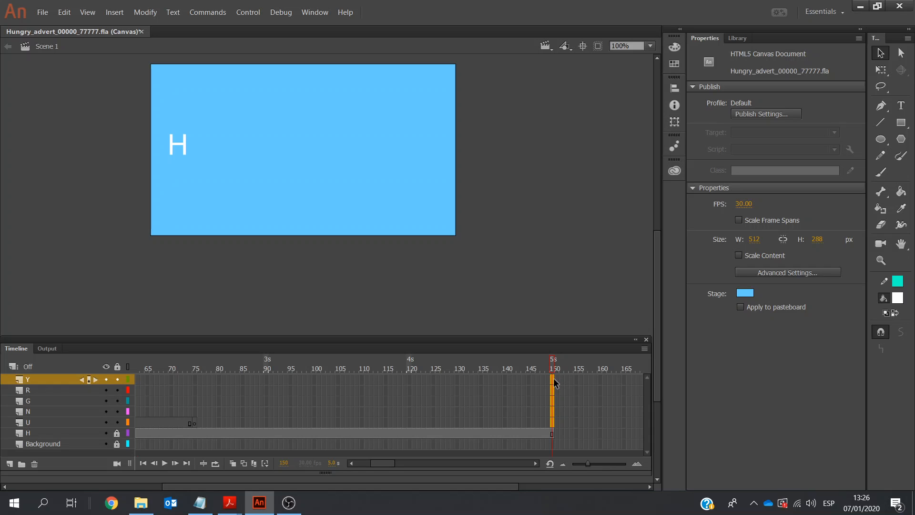
pyautogui.rightClick(554, 384)
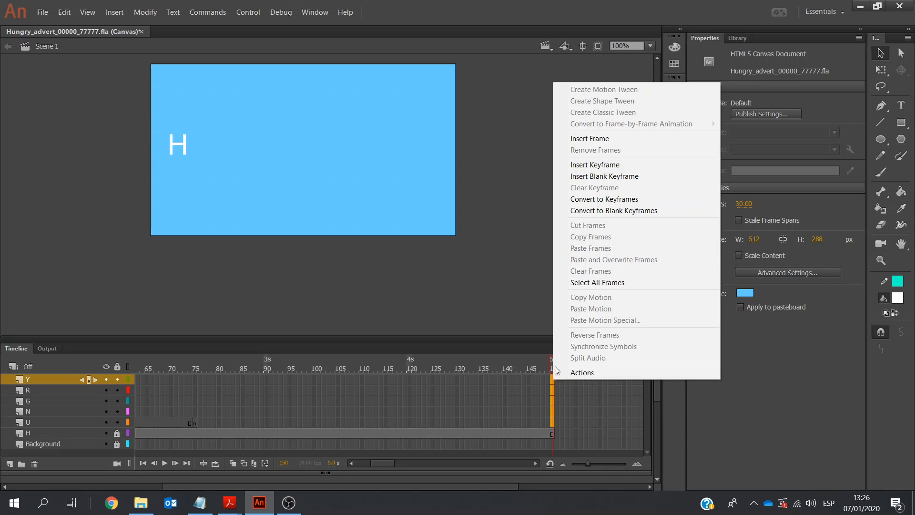
pyautogui.click(617, 138)
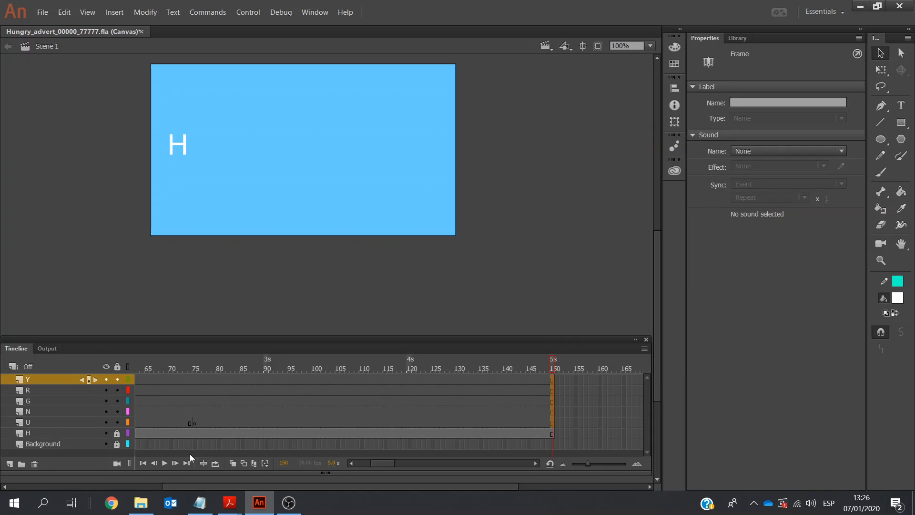
# Unlock the H layer, copy the letter H from the stage, and lock the layer again
pyautogui.click(194, 423)
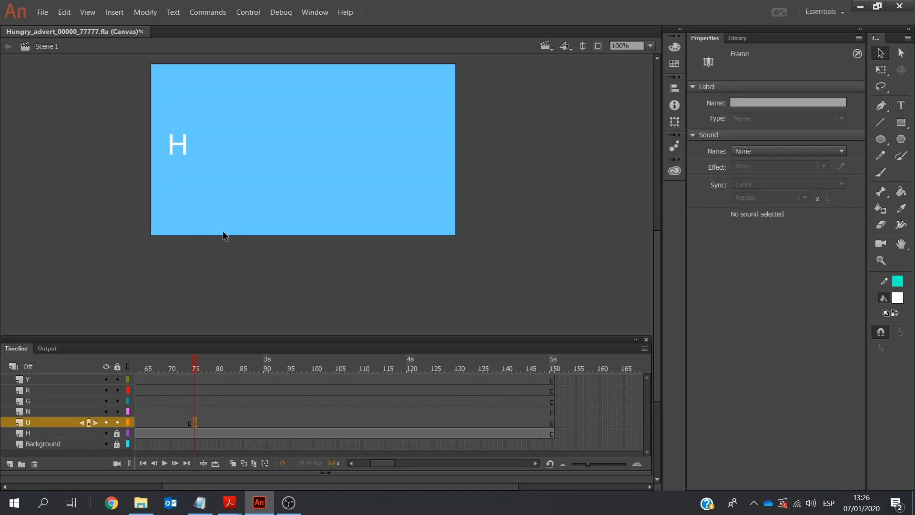
pyautogui.click(40, 434)
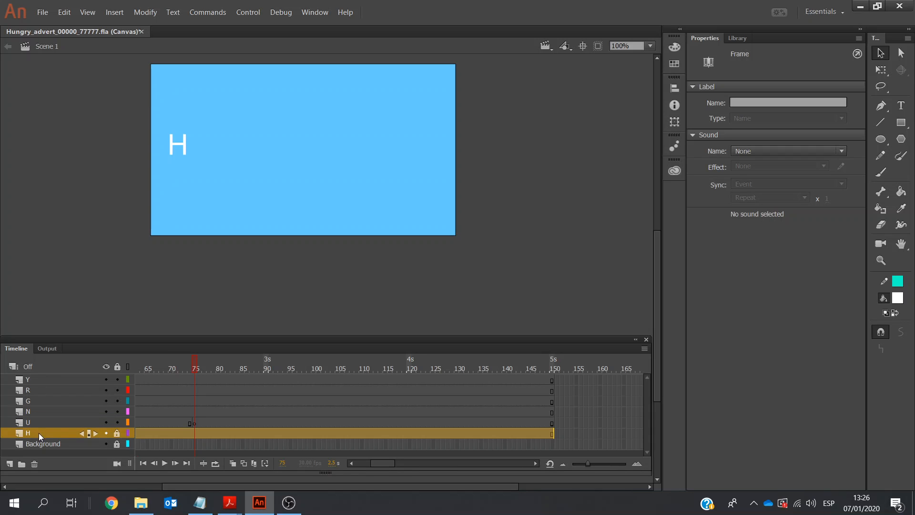
pyautogui.click(116, 432)
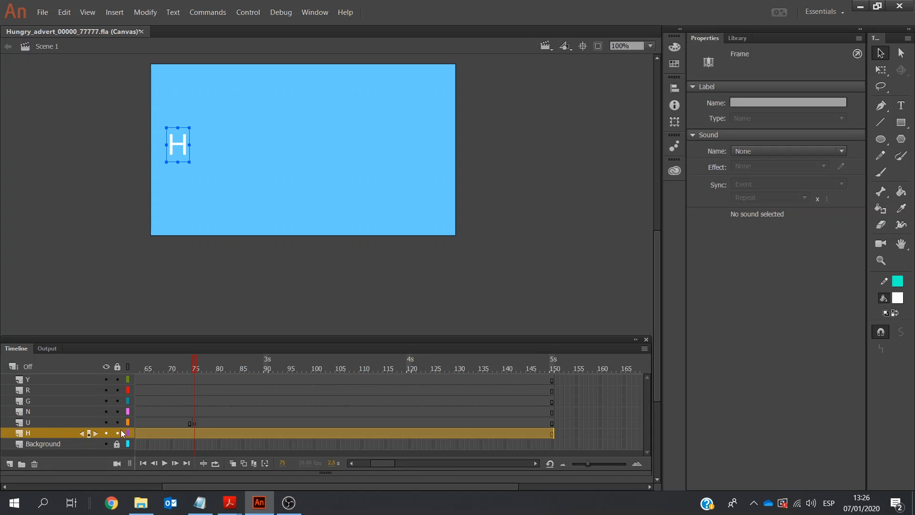
pyautogui.click(185, 150)
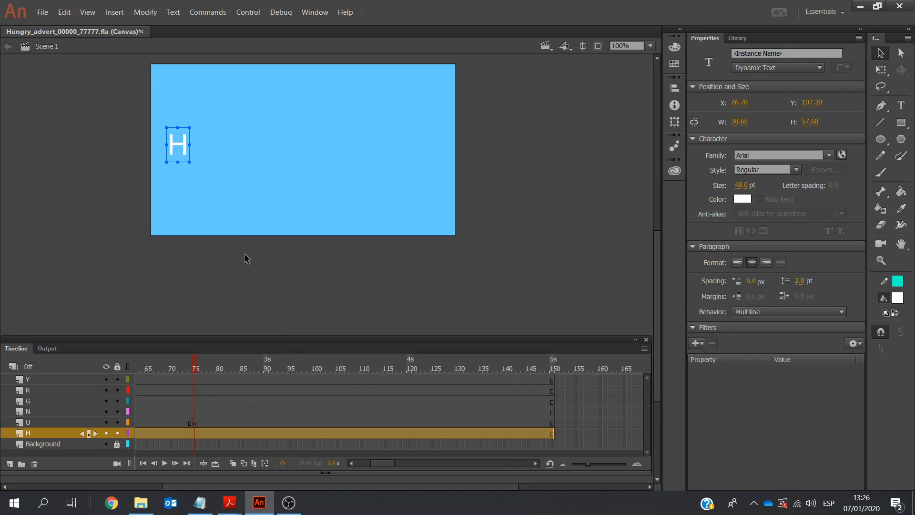
pyautogui.click(117, 432)
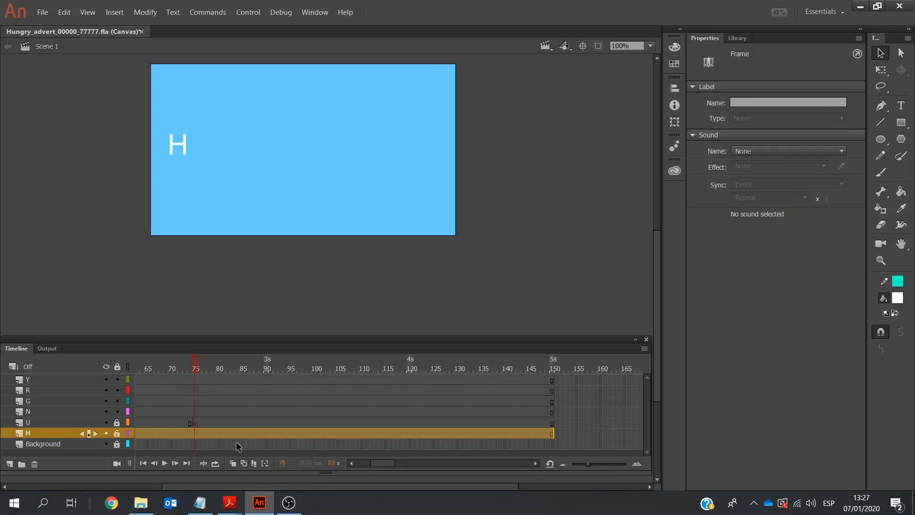
# Paste the copied letter H into the keyframe at frame 75 of the U layer
pyautogui.click(353, 462)
pyautogui.click(352, 463)
pyautogui.click(353, 463)
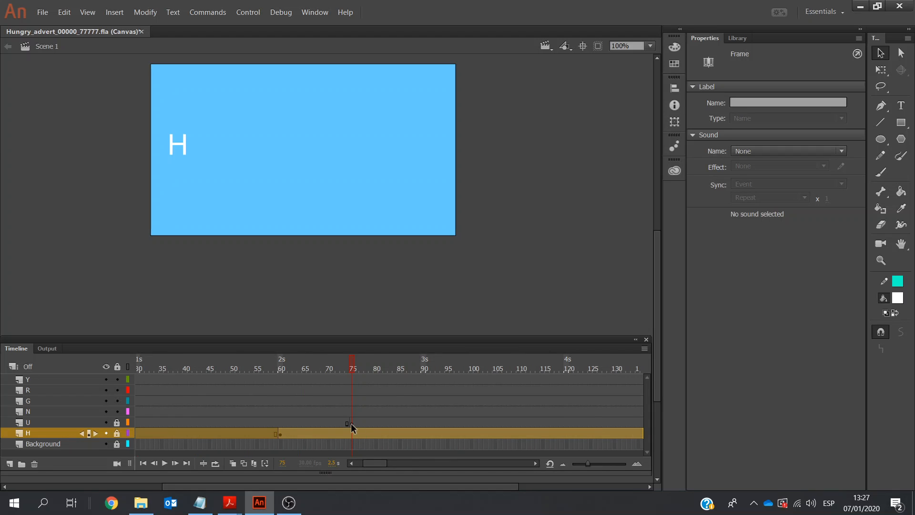
pyautogui.click(280, 433)
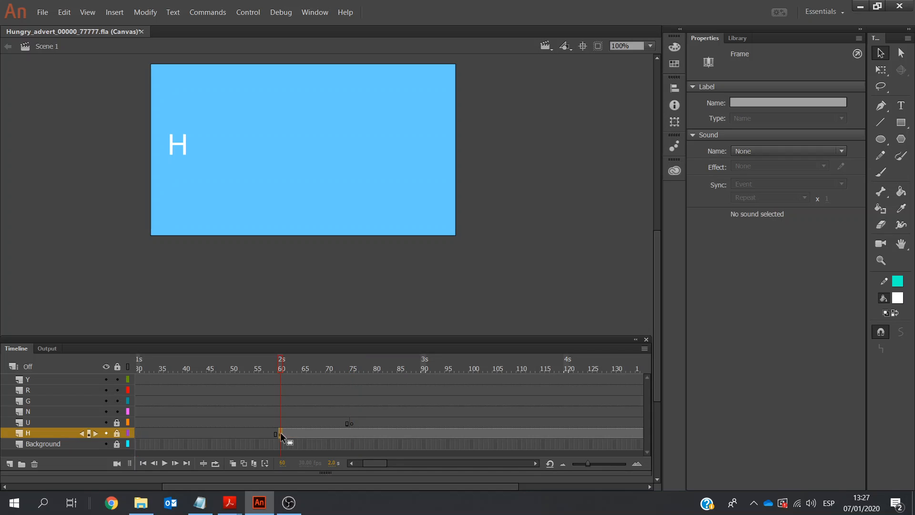
pyautogui.click(352, 424)
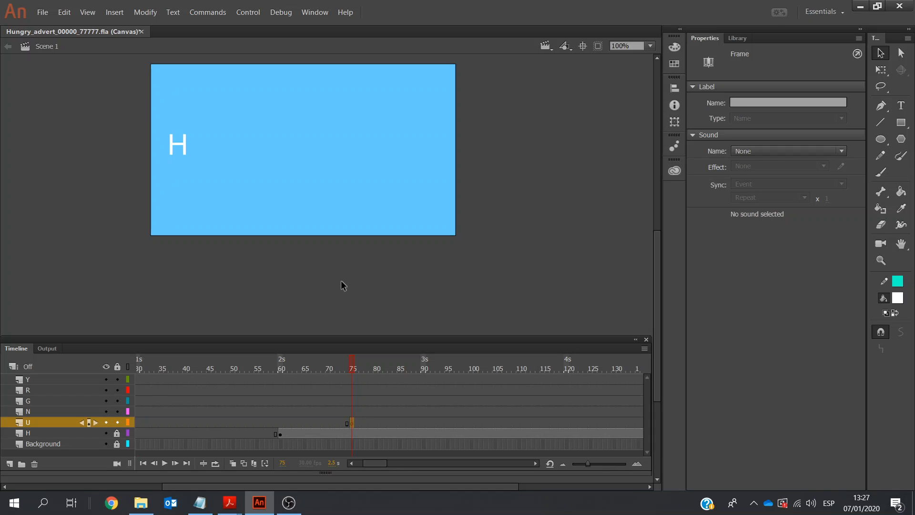
pyautogui.hotkey('ctrl', 'v')
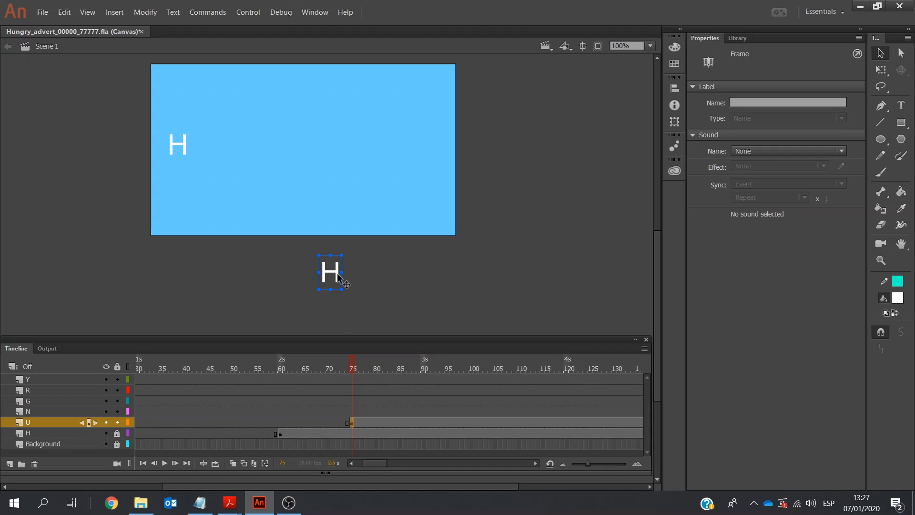
pyautogui.click(337, 284)
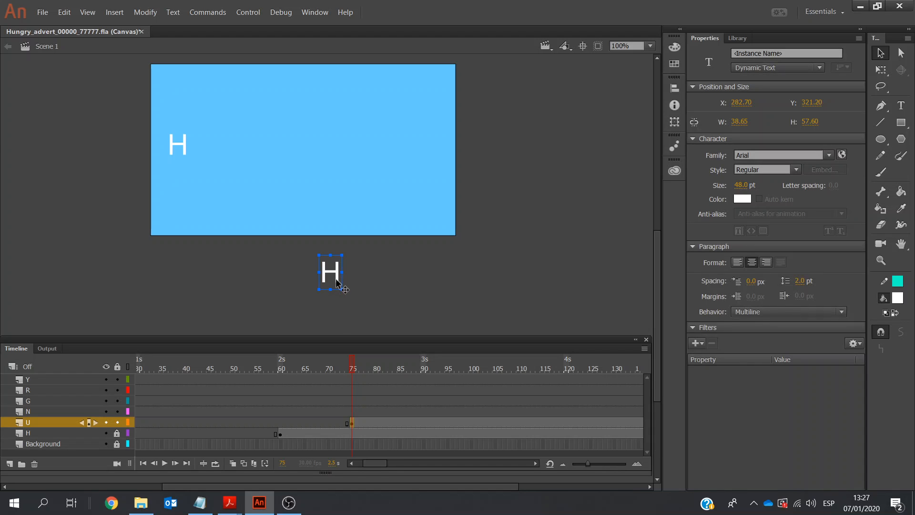
# Replace the text of the pasted letter on the U layer with U
pyautogui.press('t')
pyautogui.click(339, 277)
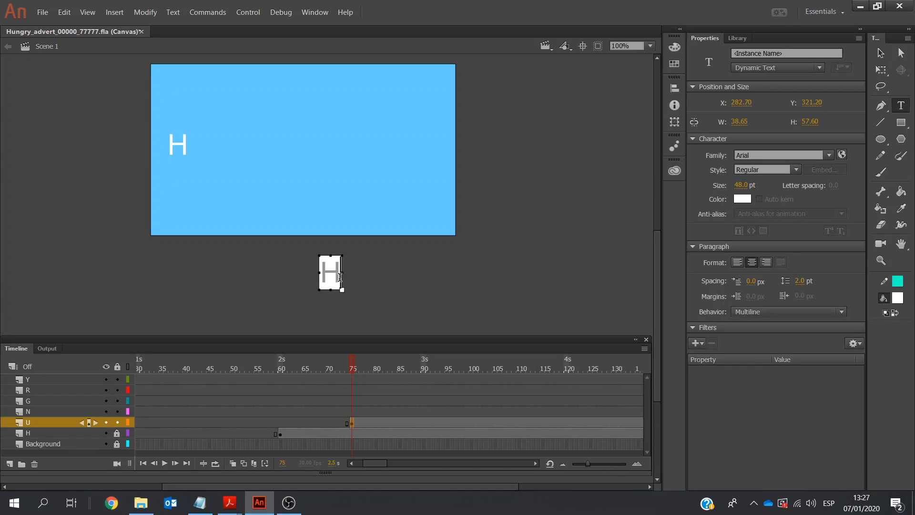
pyautogui.press('BackSpace')
pyautogui.write('U')
# Move the letter U beside the H at about X 75, Y 109, and lock the U layer
pyautogui.click(880, 52)
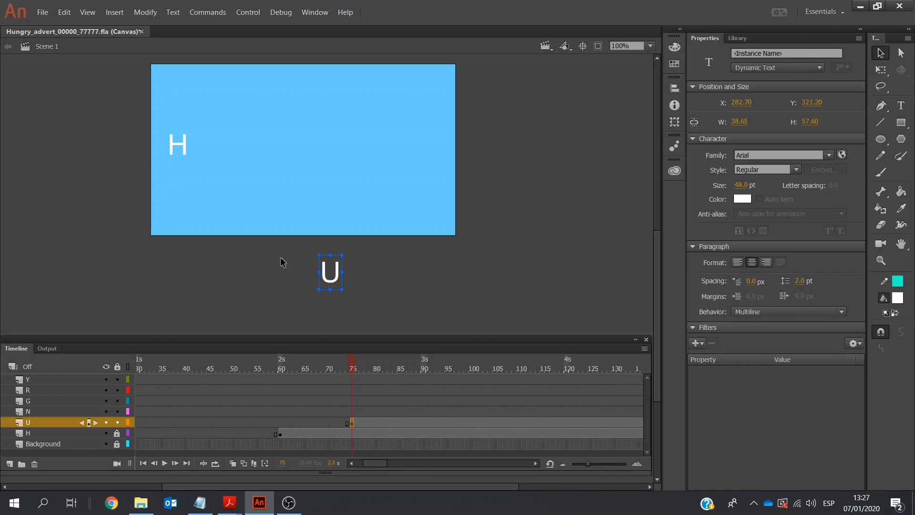
pyautogui.moveTo(332, 274); pyautogui.dragTo(246, 140)
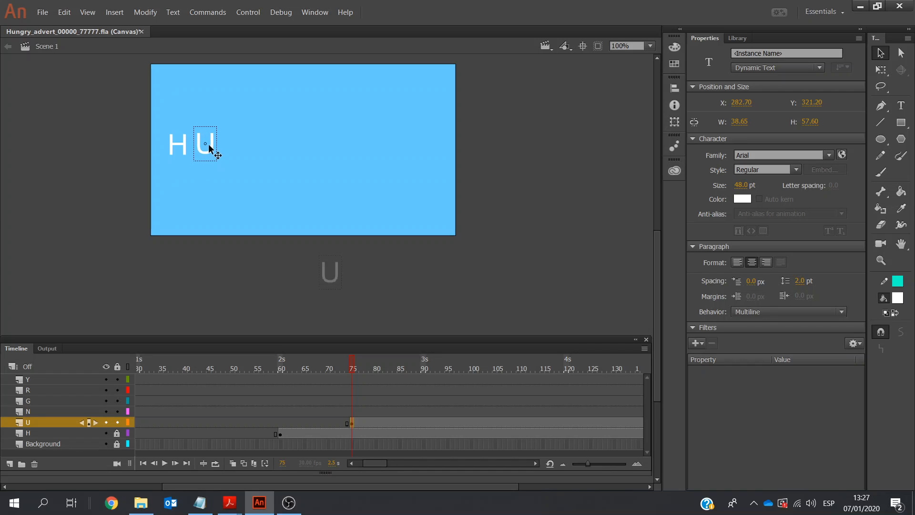
pyautogui.moveTo(209, 145); pyautogui.dragTo(210, 146)
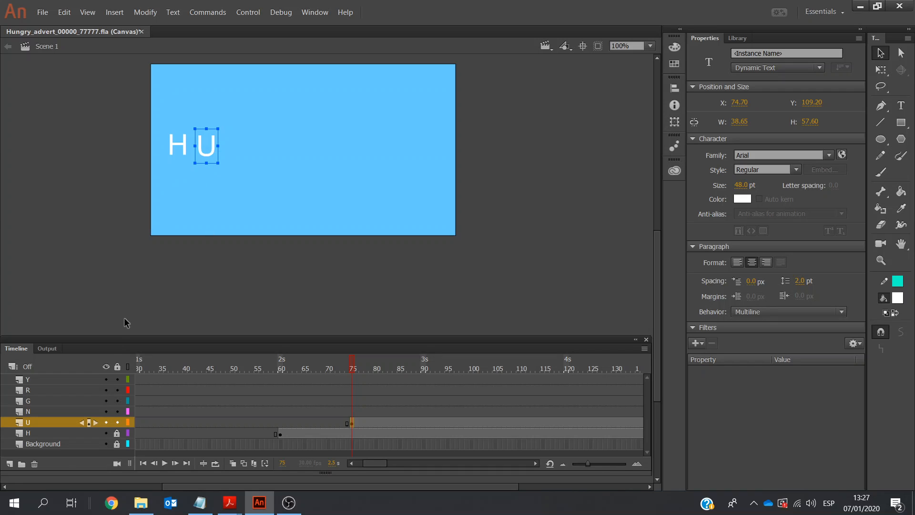
pyautogui.click(117, 422)
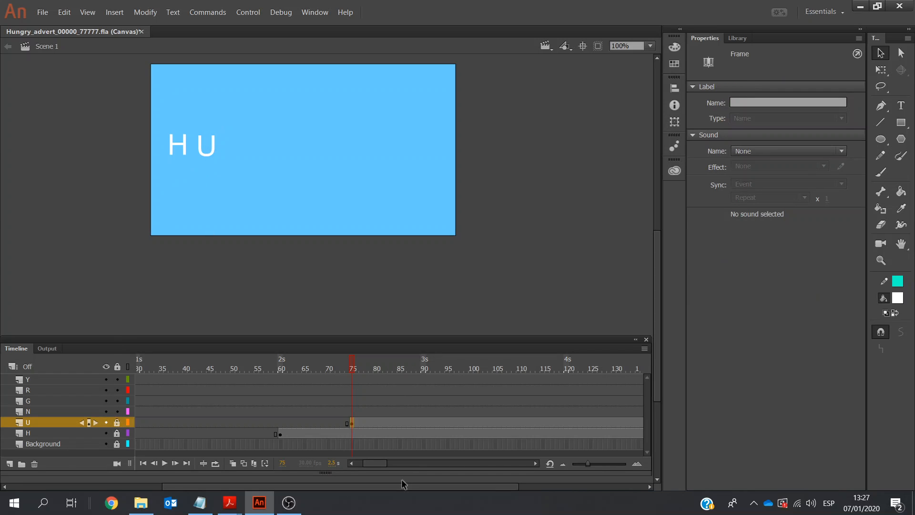
# Insert a keyframe at frame 90 of the N layer
pyautogui.click(534, 464)
pyautogui.click(534, 464)
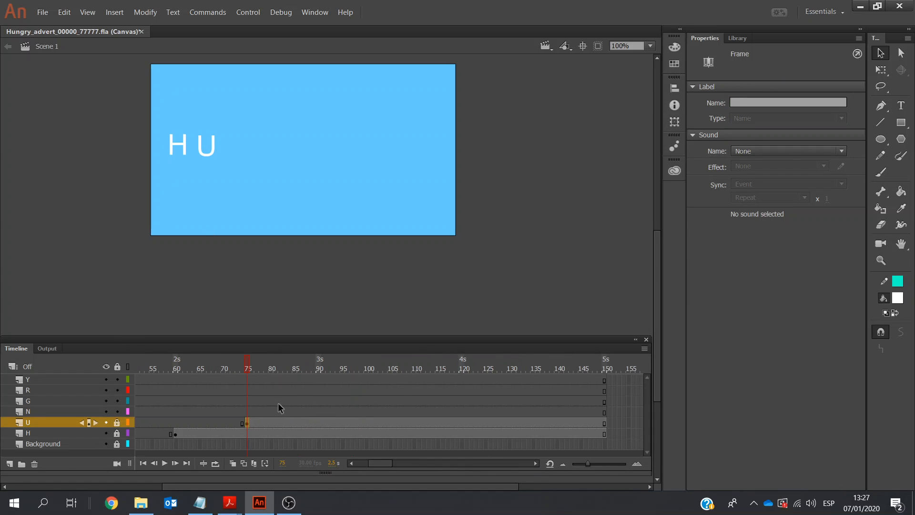
pyautogui.click(319, 413)
pyautogui.rightClick(320, 414)
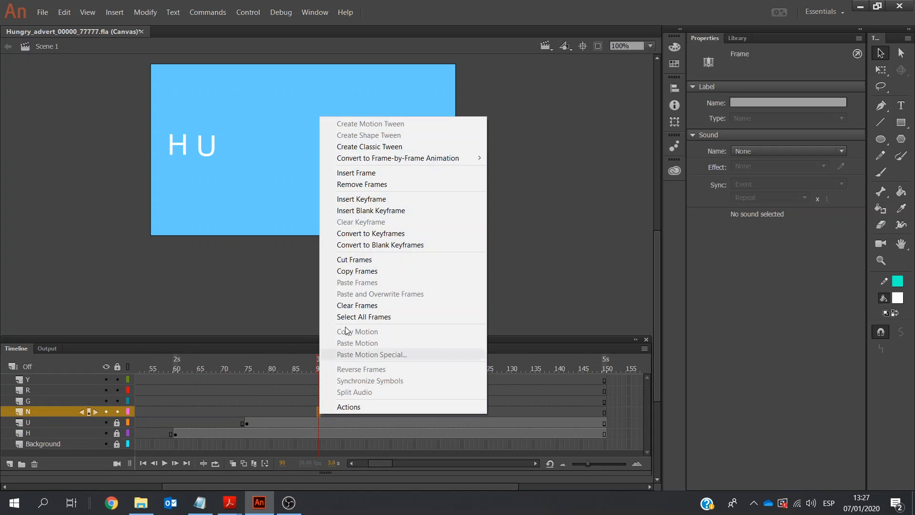
pyautogui.click(372, 198)
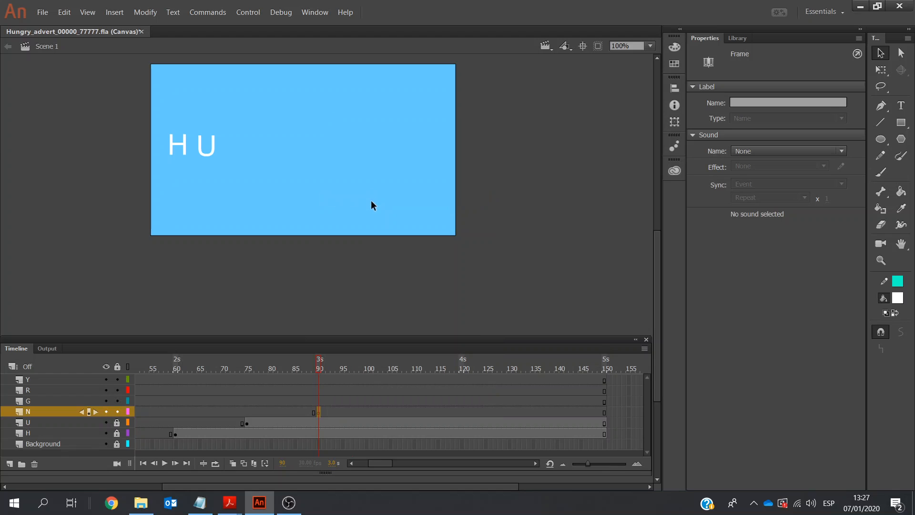
# Paste the copied letter into frame 90 of the N layer and change its text to N
pyautogui.hotkey('ctrl', 'v')
pyautogui.press('t')
pyautogui.click(336, 276)
pyautogui.press('BackSpace')
pyautogui.write('N')
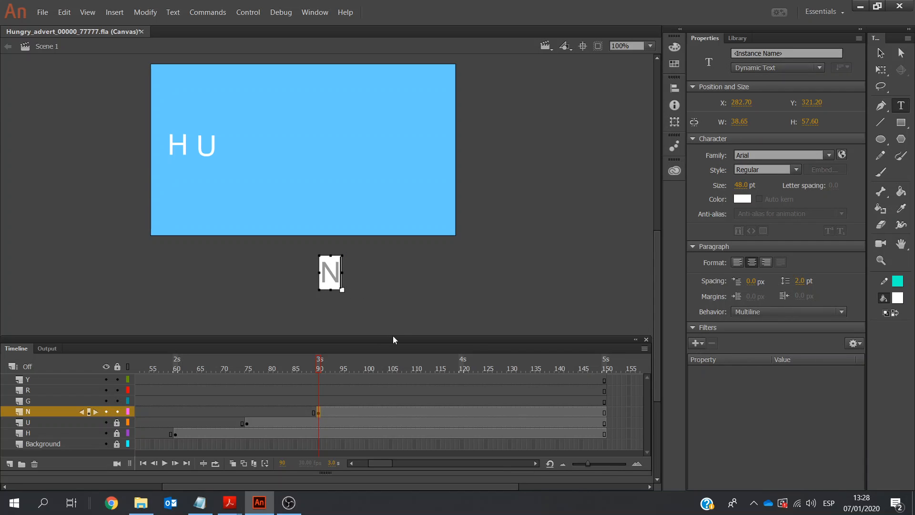
# Move the letter N beside the U at about X 119, Y 107, and lock the N layer
pyautogui.click(882, 54)
pyautogui.moveTo(329, 273); pyautogui.dragTo(231, 146)
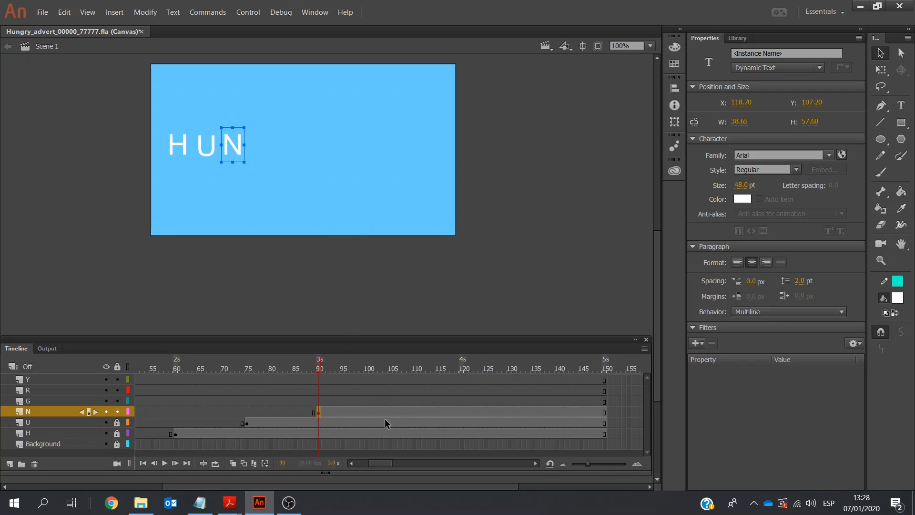
pyautogui.click(116, 411)
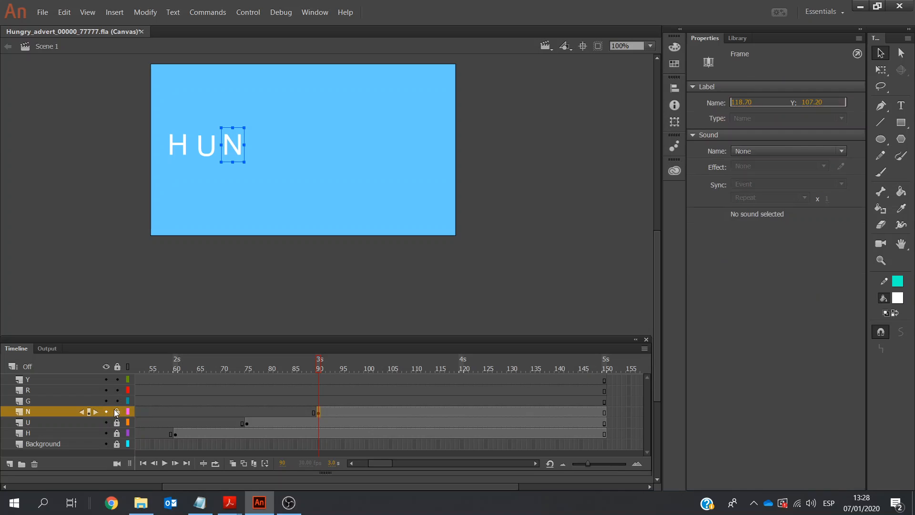
# Insert a keyframe at frame 106 of the G layer
pyautogui.click(391, 400)
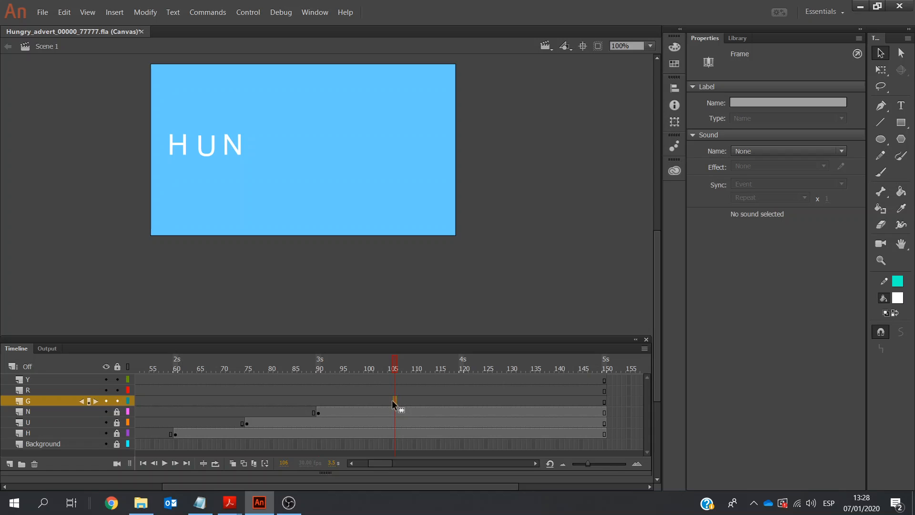
pyautogui.click(392, 401)
pyautogui.rightClick(393, 400)
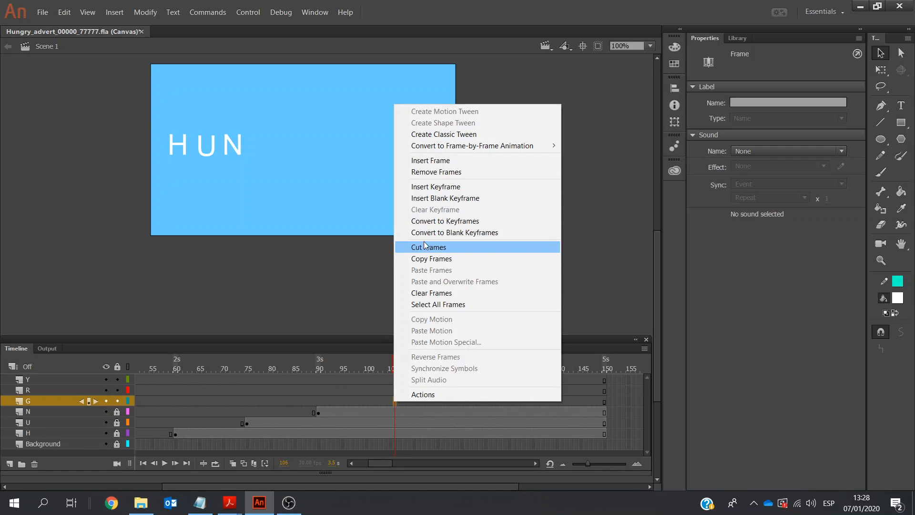
pyautogui.click(413, 188)
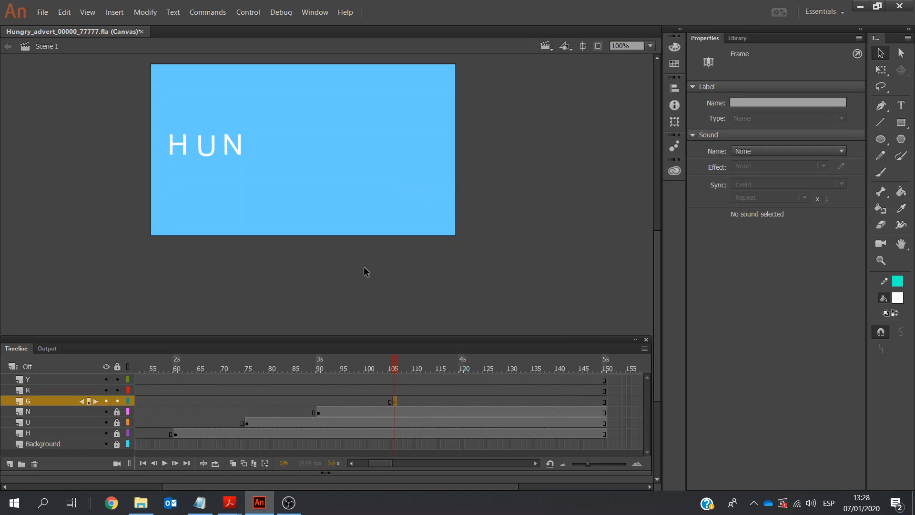
# Paste the copied letter into frame 106 of the G layer and change its text to G
pyautogui.hotkey('ctrl', 'v')
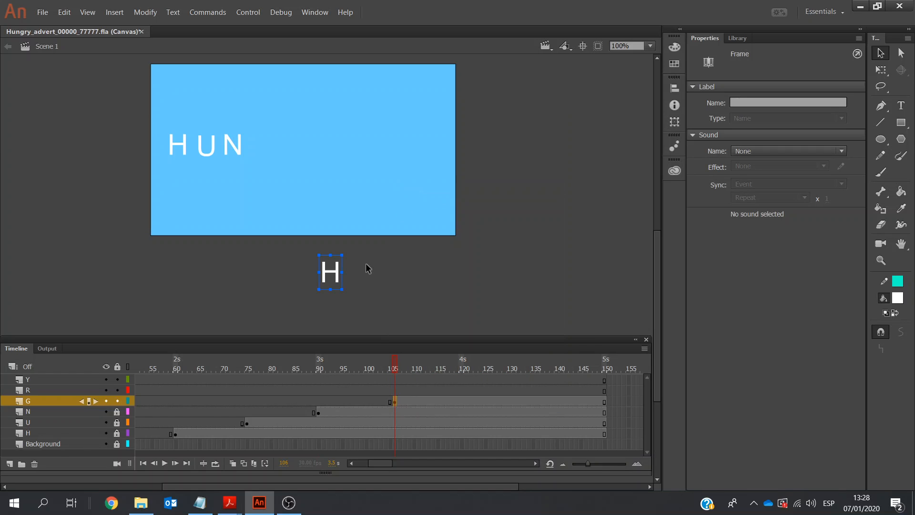
pyautogui.doubleClick(334, 273)
pyautogui.doubleClick(333, 271)
pyautogui.write('G')
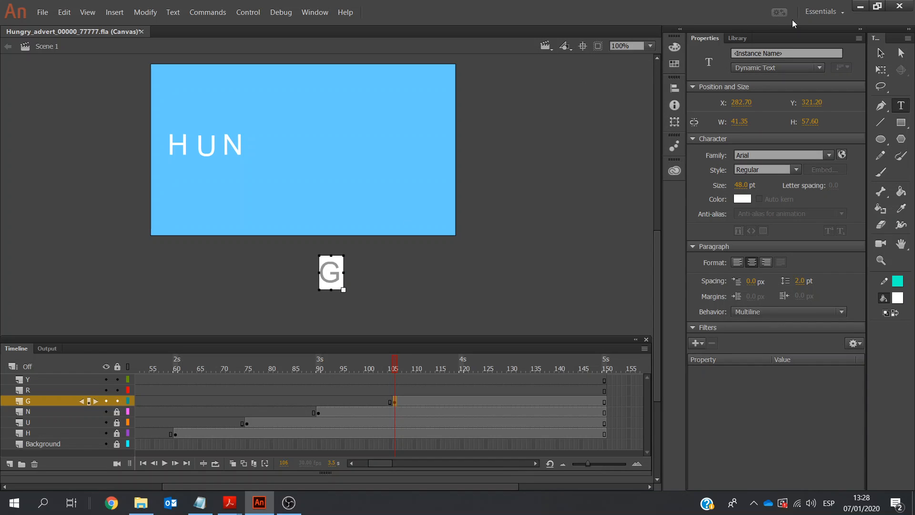
# Move the letter G beside the N at about X 158, Y 109, and lock the G layer
pyautogui.click(881, 52)
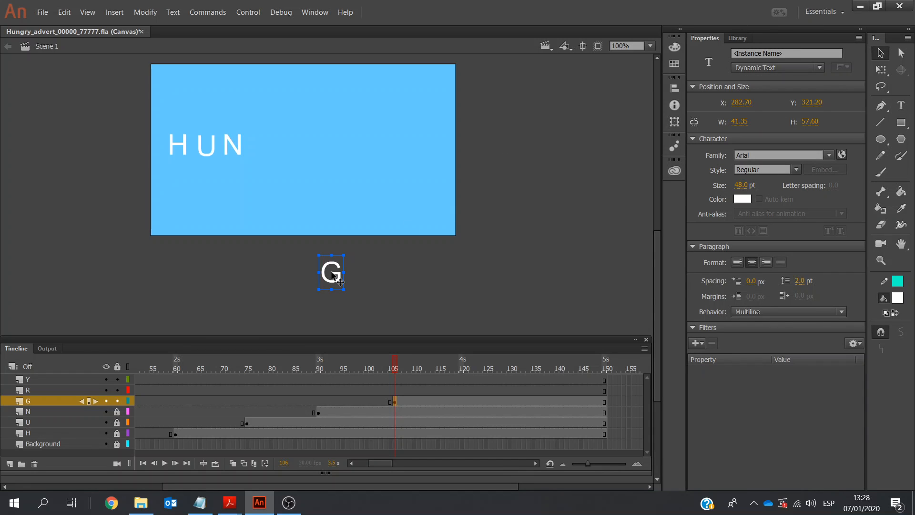
pyautogui.moveTo(294, 211); pyautogui.dragTo(258, 145)
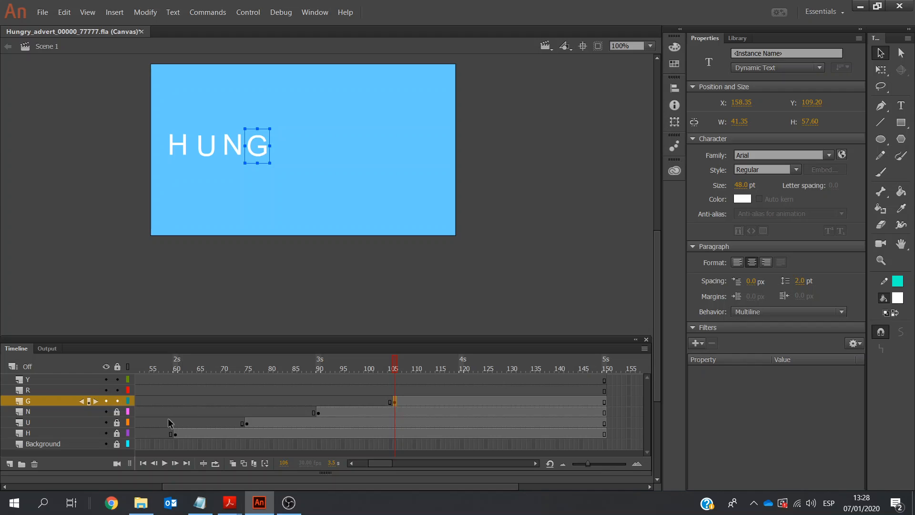
pyautogui.click(117, 400)
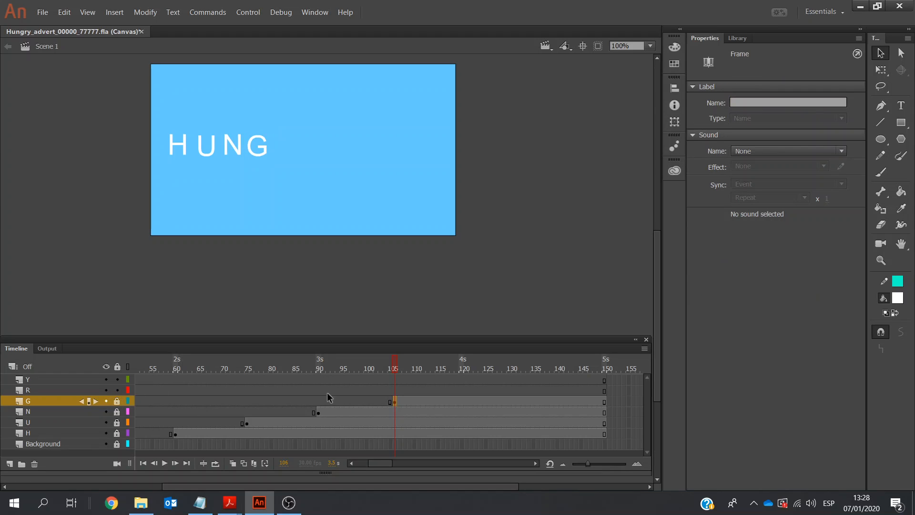
# Insert a keyframe at frame 120 of the R layer
pyautogui.click(462, 390)
pyautogui.rightClick(463, 391)
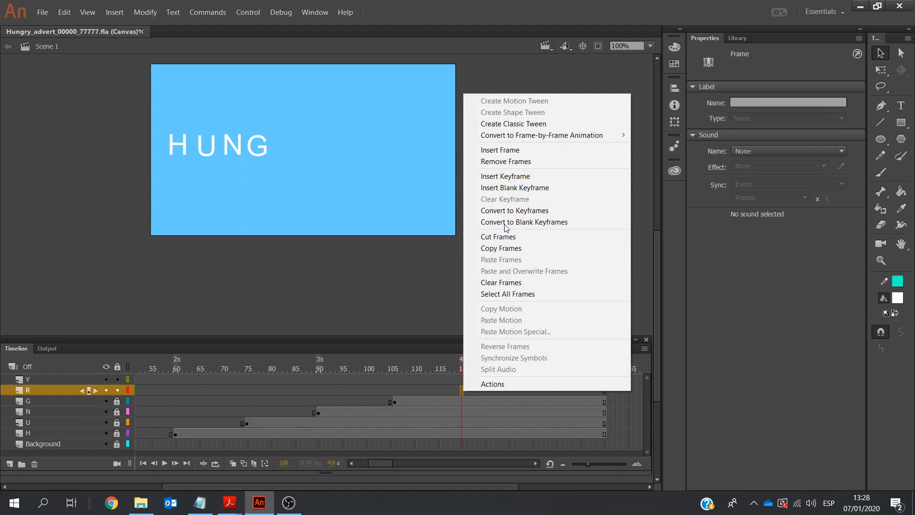
pyautogui.click(513, 177)
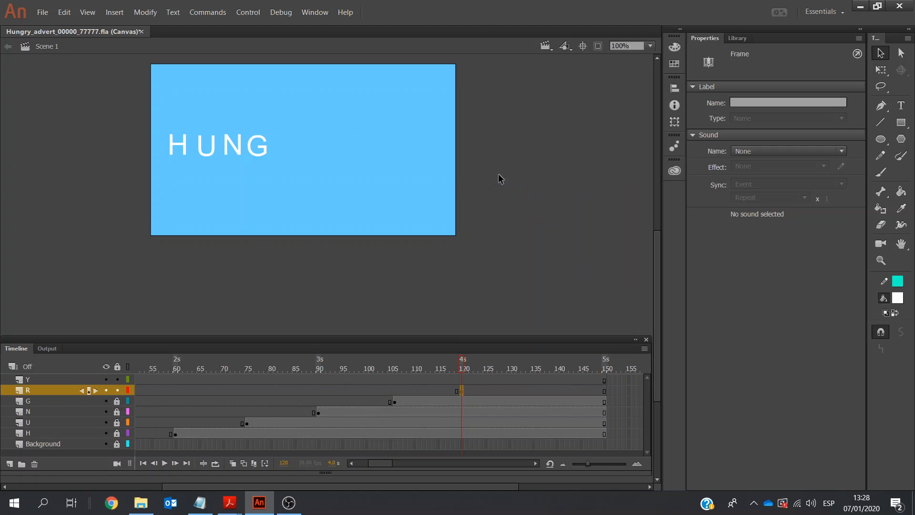
# Paste the copied letter into frame 120 of the R layer and change its text to R
pyautogui.hotkey('ctrl', 'v')
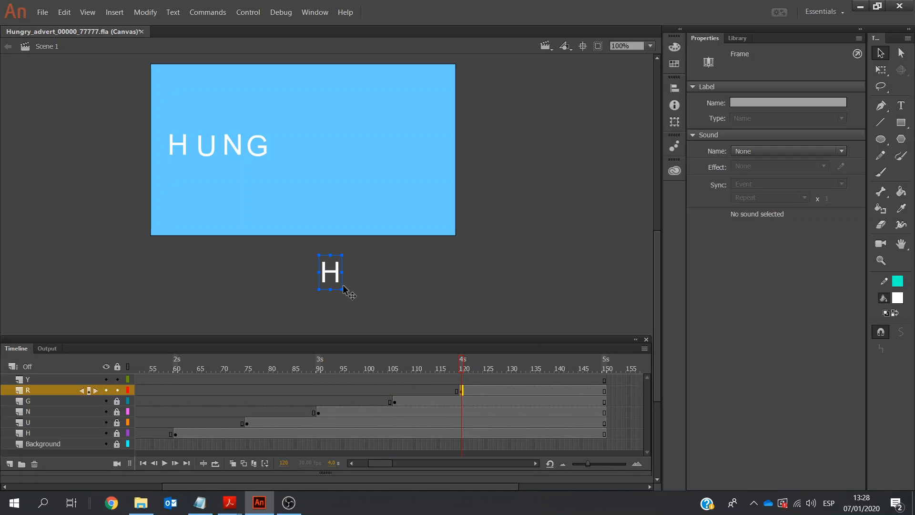
pyautogui.doubleClick(333, 278)
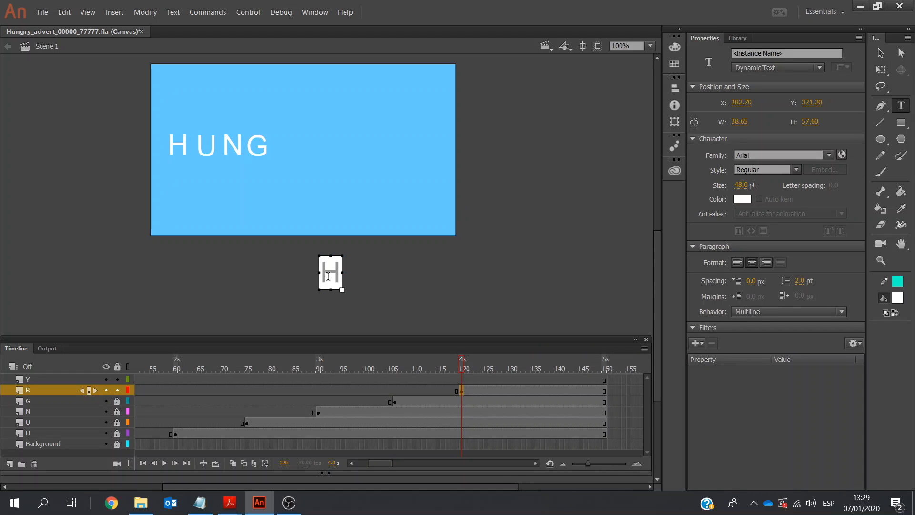
pyautogui.click(334, 275)
pyautogui.press('BackSpace')
pyautogui.write('R')
# Move the letter R beside the G at about X 202, Y 108, and lock the R layer
pyautogui.click(882, 54)
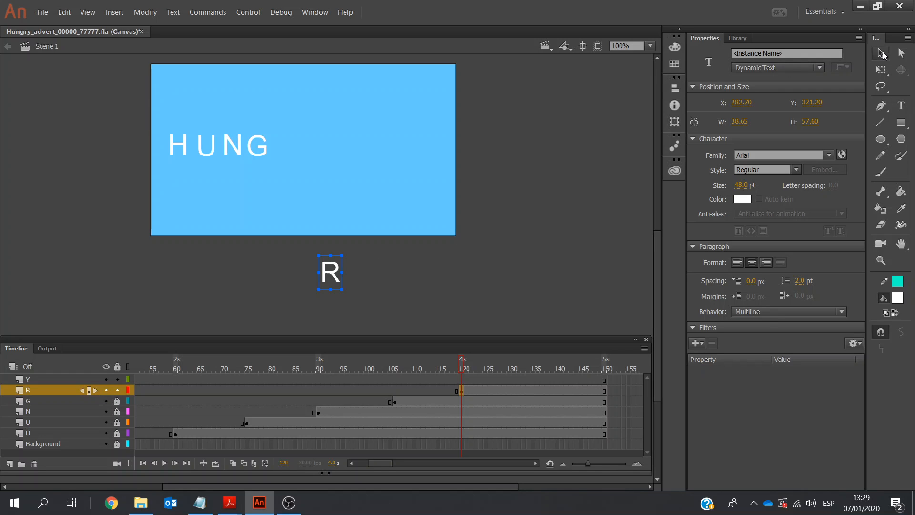
pyautogui.moveTo(325, 267); pyautogui.dragTo(282, 144)
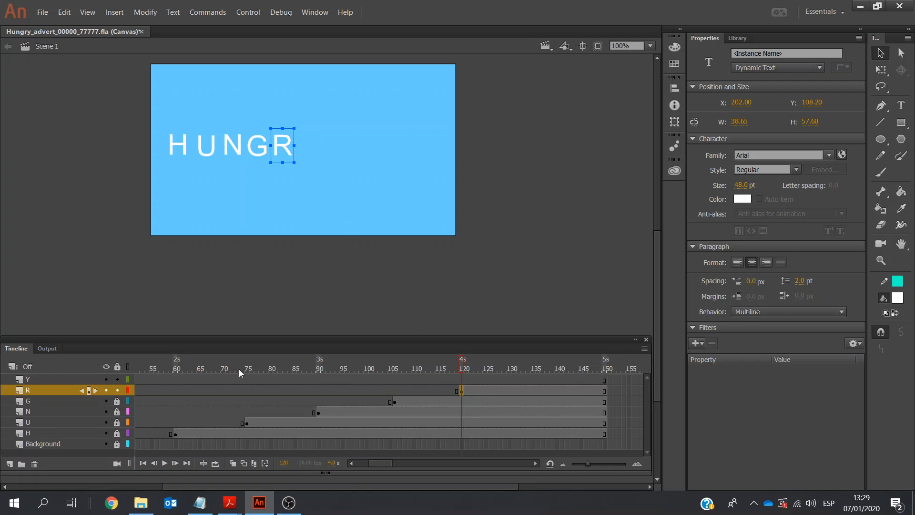
pyautogui.click(118, 390)
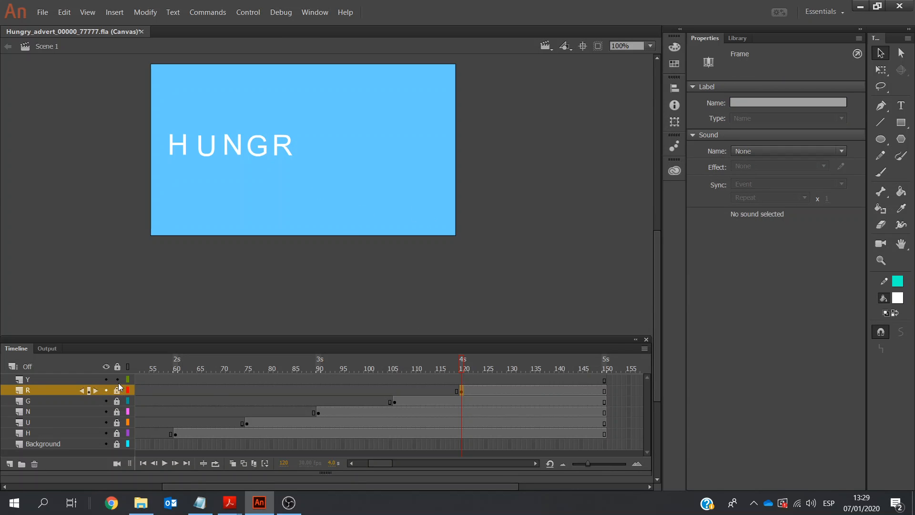
# Insert a keyframe at frame 136 of the Y layer
pyautogui.click(537, 380)
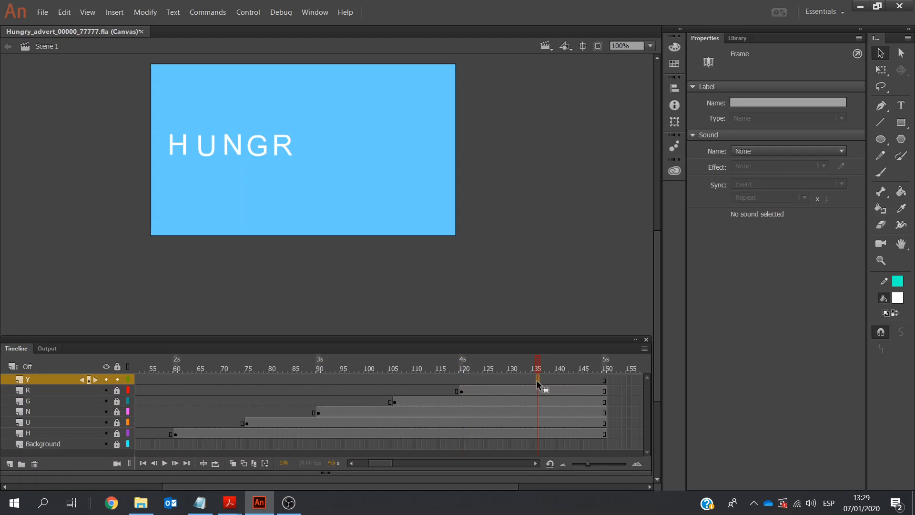
pyautogui.rightClick(536, 380)
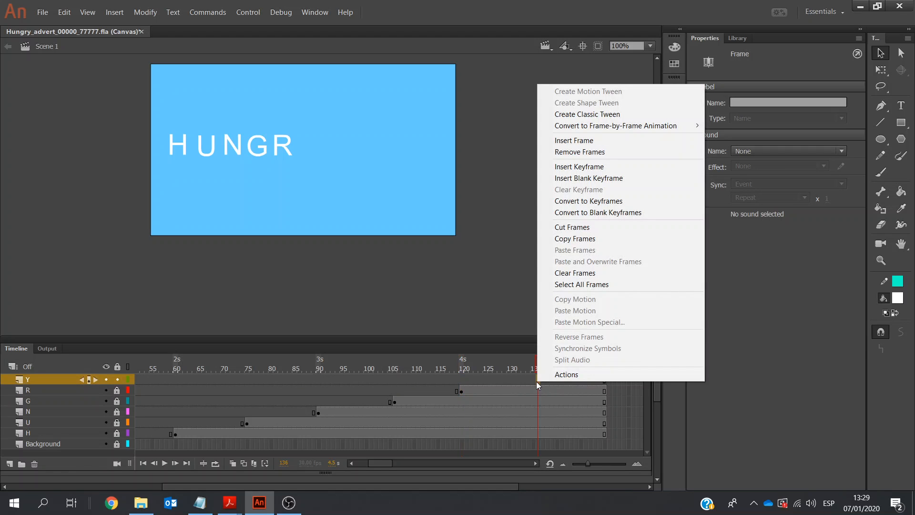
pyautogui.click(565, 167)
# Paste the copied letter into frame 136 of the Y layer and change its text to Y
pyautogui.hotkey('ctrl', 'v')
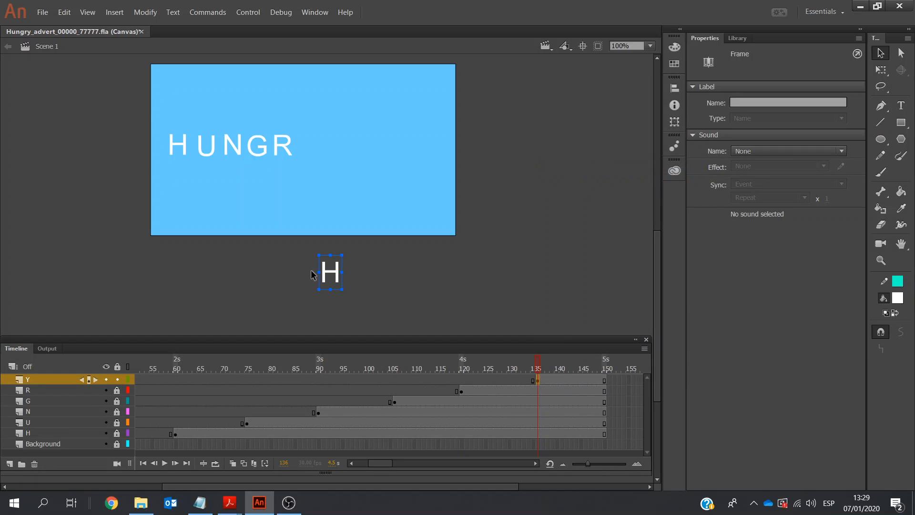
pyautogui.doubleClick(327, 271)
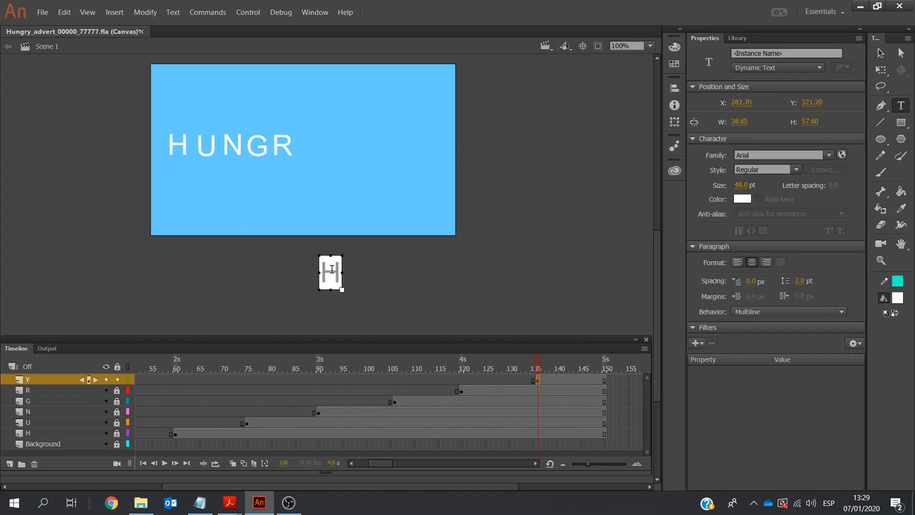
pyautogui.click(337, 272)
pyautogui.press('BackSpace')
pyautogui.write('Y')
# Move the letter Y beside the R at about X 255, Y 110
pyautogui.click(882, 53)
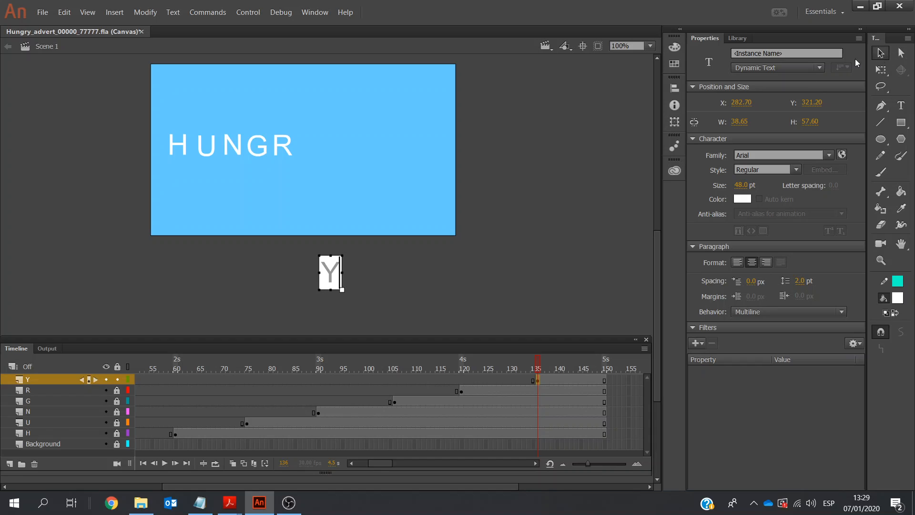
pyautogui.click(336, 279)
pyautogui.moveTo(329, 268); pyautogui.dragTo(314, 149)
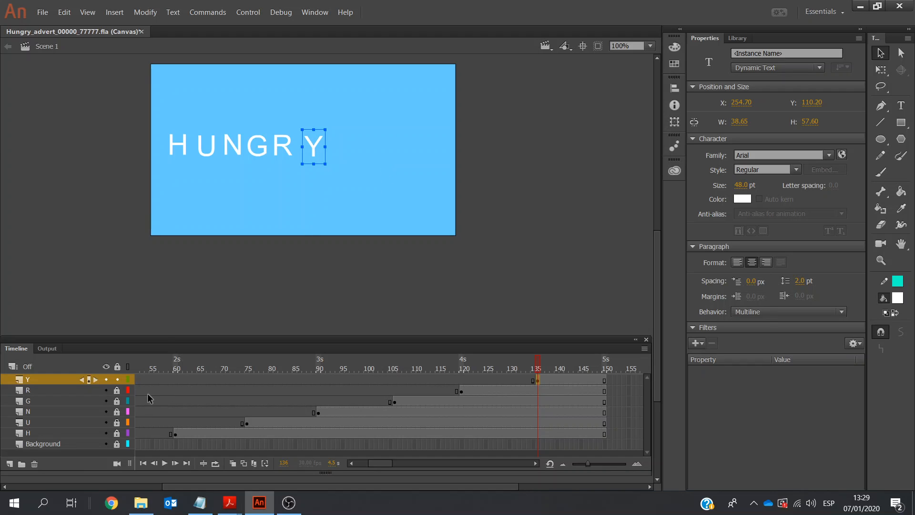
# Unlock and select all six letters, then align them to the stage's top edge and distribute their horizontal centres across the stage
pyautogui.moveTo(117, 391); pyautogui.dragTo(117, 434)
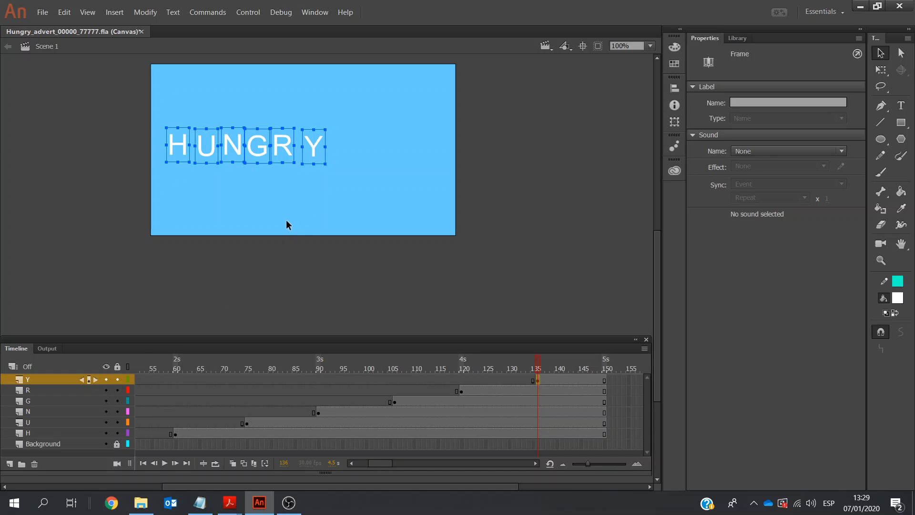
pyautogui.click(670, 91)
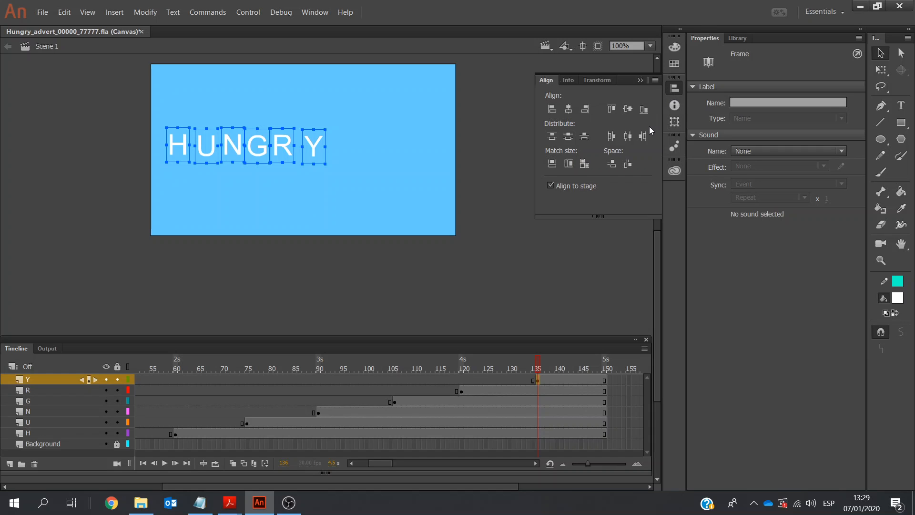
pyautogui.click(612, 109)
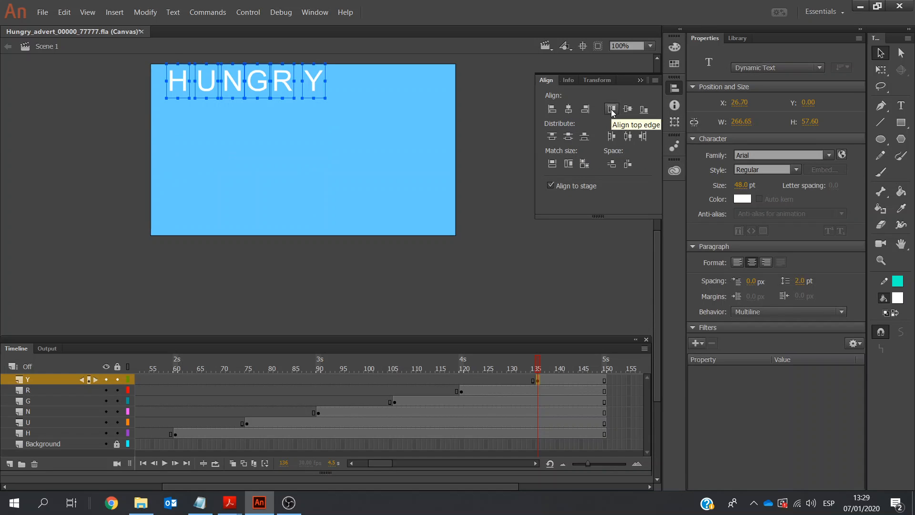
pyautogui.click(627, 137)
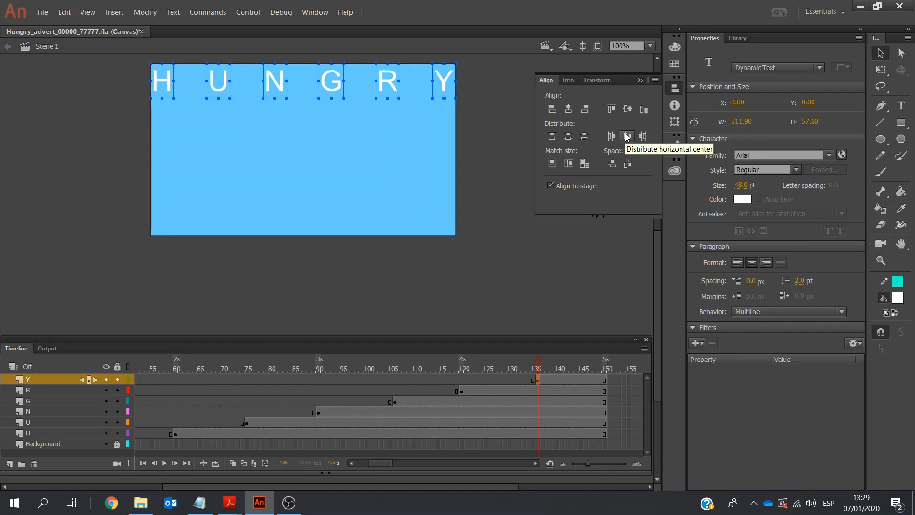
# Nudge the six selected letters down the stage to Y 114 and deselect them
pyautogui.press('Down')
pyautogui.press('Down')
pyautogui.press('Down')
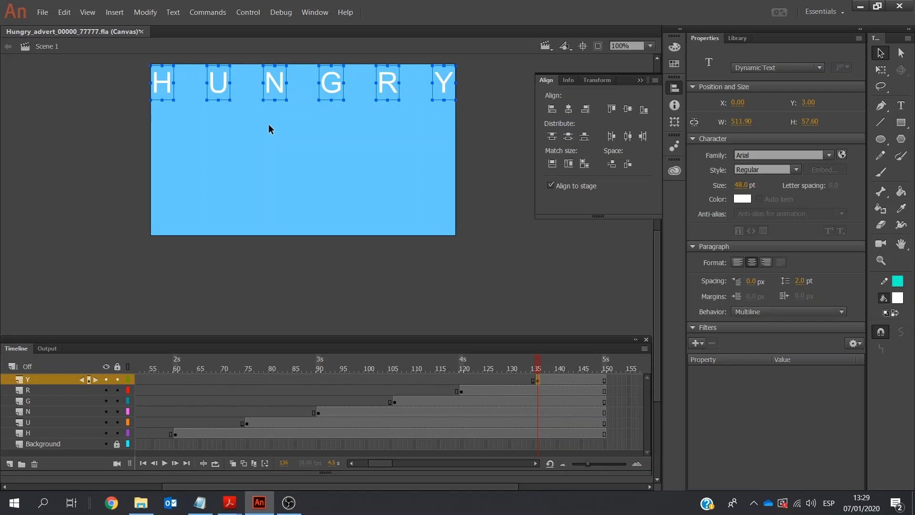
pyautogui.press('Down')
pyautogui.press('Down')
pyautogui.press('Down')
pyautogui.press('Down')
pyautogui.press('Down')
pyautogui.press('Down')
pyautogui.press('Down')
pyautogui.press('Down')
pyautogui.press('Down')
pyautogui.press('Down')
pyautogui.press('Down')
pyautogui.press('Down')
pyautogui.press('Down')
pyautogui.press('Down')
pyautogui.press('Down')
pyautogui.press('Down')
pyautogui.press('Down')
pyautogui.press('Down')
pyautogui.press('Down')
pyautogui.press('Down')
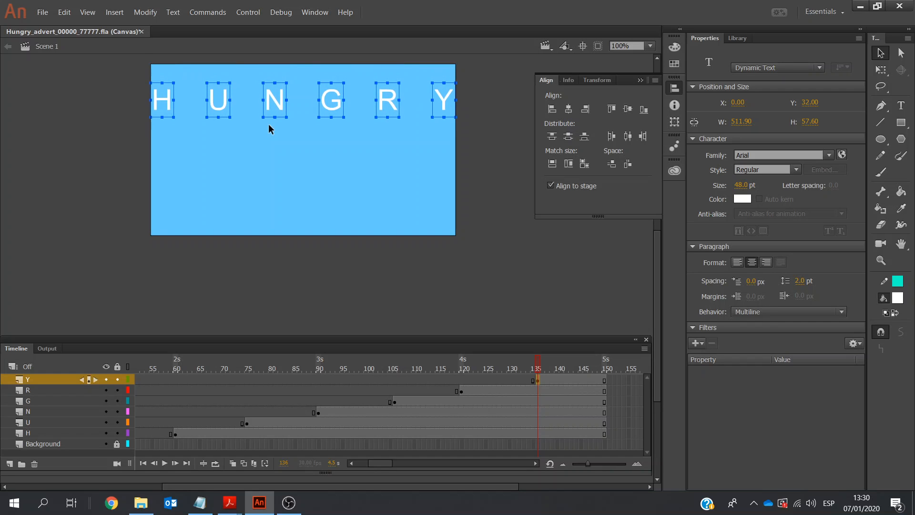
pyautogui.press('Down')
pyautogui.press('Down')
pyautogui.press('Down')
pyautogui.press('Down')
pyautogui.press('Down')
pyautogui.press('Down')
pyautogui.press('Down')
pyautogui.press('Down')
pyautogui.press('Down')
pyautogui.press('Down')
pyautogui.press('Down')
pyautogui.press('Down')
pyautogui.press('Down')
pyautogui.press('Down')
pyautogui.press('Down')
pyautogui.press('Down')
pyautogui.press('Down')
pyautogui.press('Down')
pyautogui.press('Down')
pyautogui.press('Down')
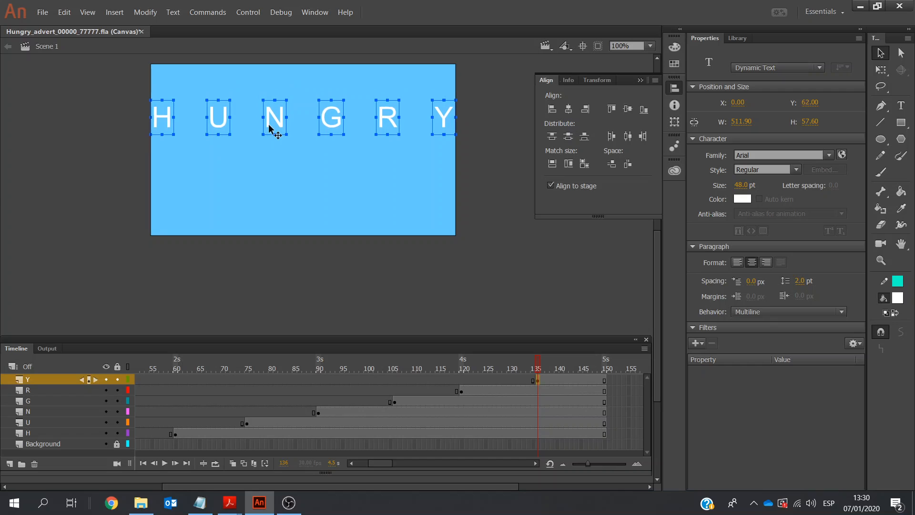
pyautogui.press('Down')
pyautogui.press('Down')
pyautogui.press('Down')
pyautogui.press('Down')
pyautogui.press('Down')
pyautogui.press('Down')
pyautogui.press('Down')
pyautogui.press('Down')
pyautogui.press('Down')
pyautogui.press('Down')
pyautogui.press('Down')
pyautogui.press('Down')
pyautogui.press('Down')
pyautogui.press('Down')
pyautogui.press('Down')
pyautogui.press('Down')
pyautogui.press('Down')
pyautogui.press('Down')
pyautogui.press('Down')
pyautogui.press('Down')
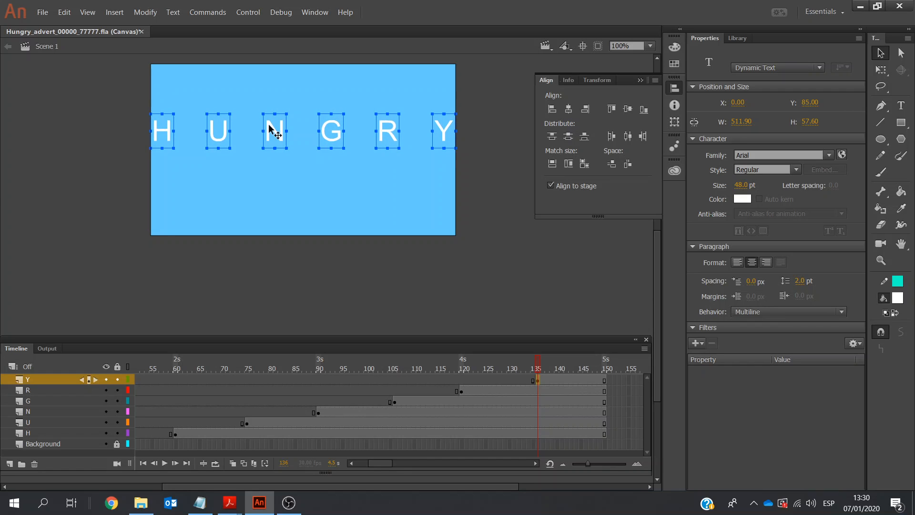
pyautogui.press('Down')
pyautogui.press('Down')
pyautogui.press('Down')
pyautogui.press('Down')
pyautogui.press('Down')
pyautogui.press('Down')
pyautogui.press('Down')
pyautogui.press('Down')
pyautogui.press('Down')
pyautogui.press('Down')
pyautogui.press('Down')
pyautogui.press('Down')
pyautogui.press('Down')
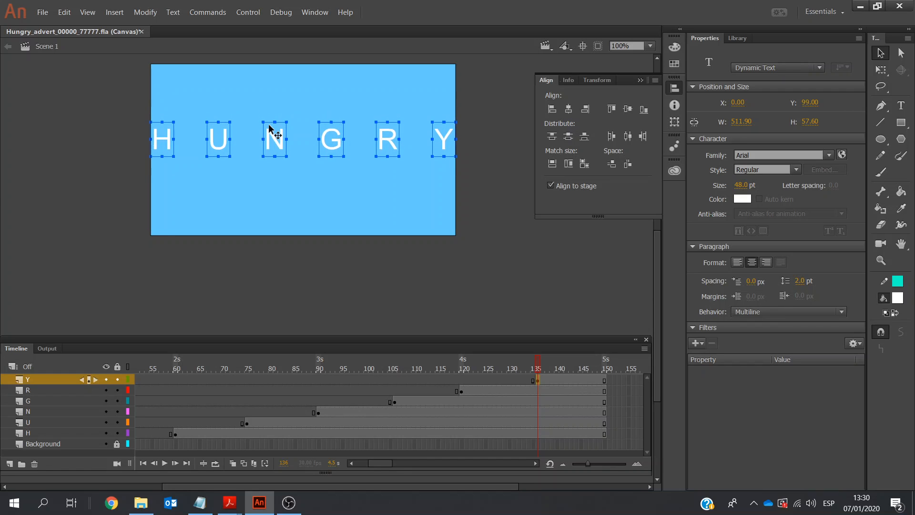
pyautogui.press('Down')
pyautogui.press('Down')
pyautogui.press('Down')
pyautogui.press('Down')
pyautogui.press('Down')
pyautogui.press('Down')
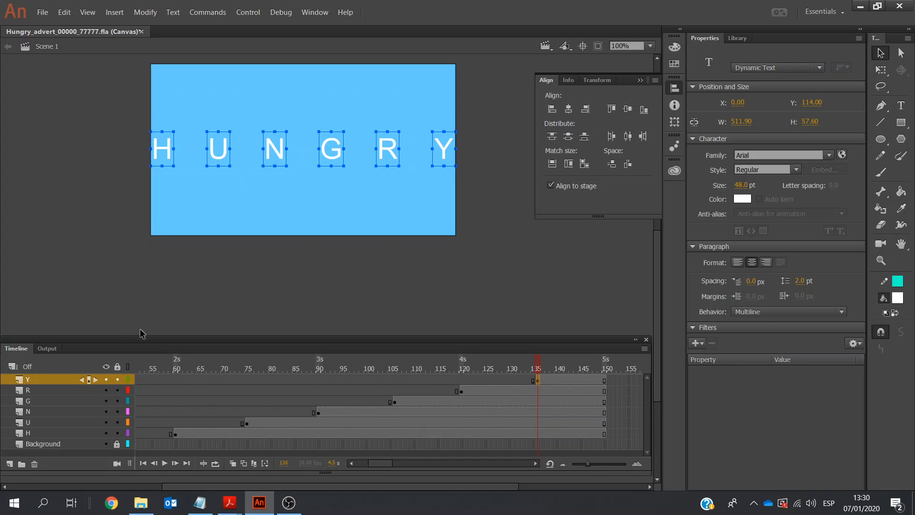
pyautogui.click(176, 285)
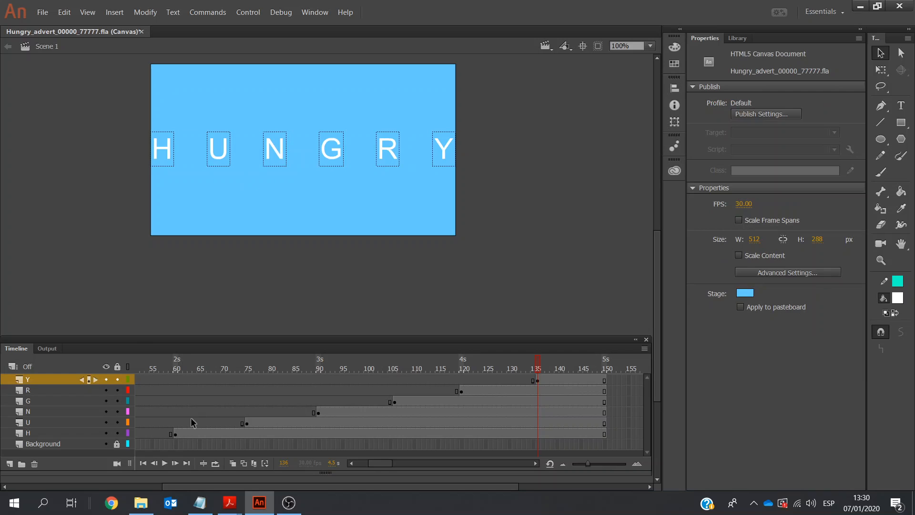
# Play the animation from the first frame and lock the H, U, N, G, R and Y layers
pyautogui.click(143, 464)
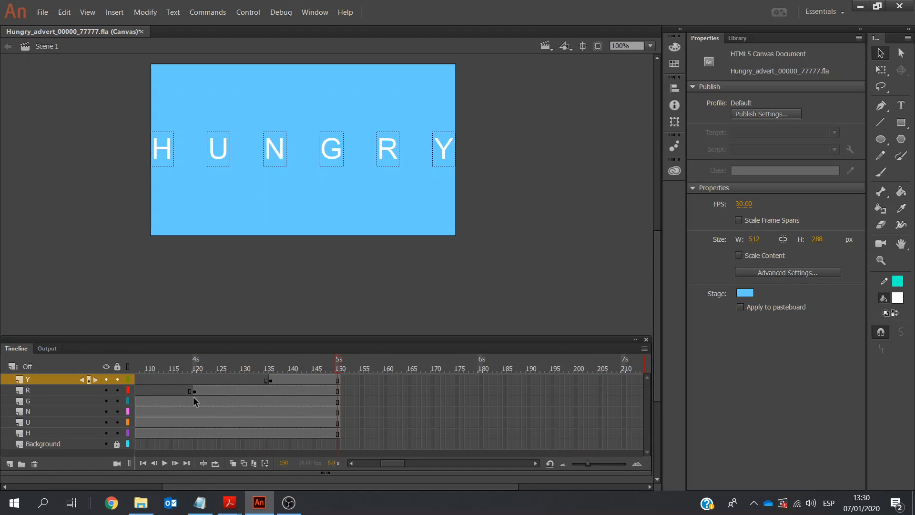
pyautogui.click(117, 433)
pyautogui.click(117, 423)
pyautogui.click(117, 411)
pyautogui.click(118, 401)
pyautogui.click(117, 390)
pyautogui.click(118, 380)
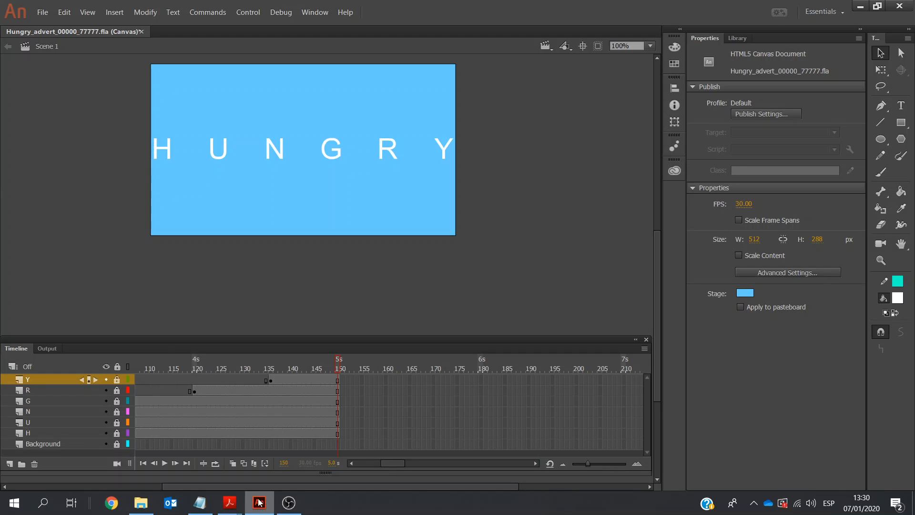
# Check the animation requirements on page 3 of the exam paper in Adobe Acrobat Reader, and return to Adobe Animate
pyautogui.moveTo(229, 503)
pyautogui.click(282, 456)
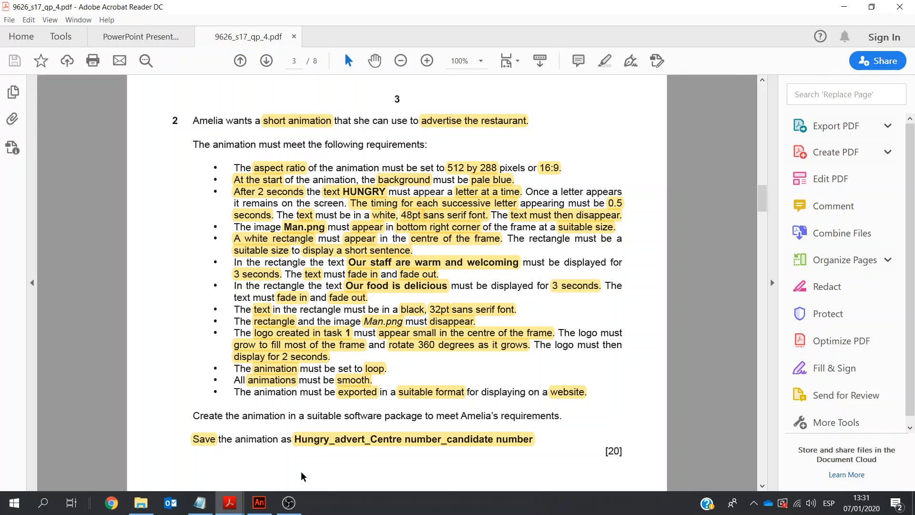
pyautogui.click(260, 502)
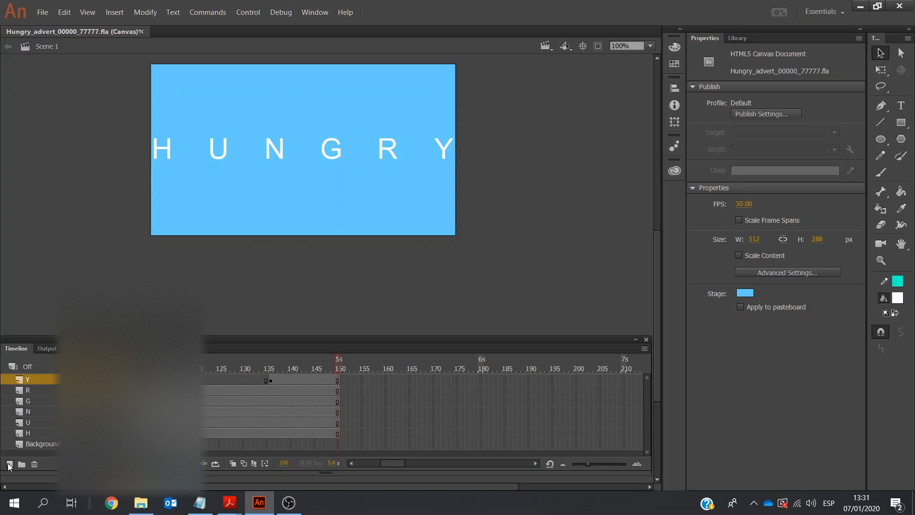
# Add a new layer above the Y layer and name it Man
pyautogui.click(9, 465)
pyautogui.doubleClick(46, 380)
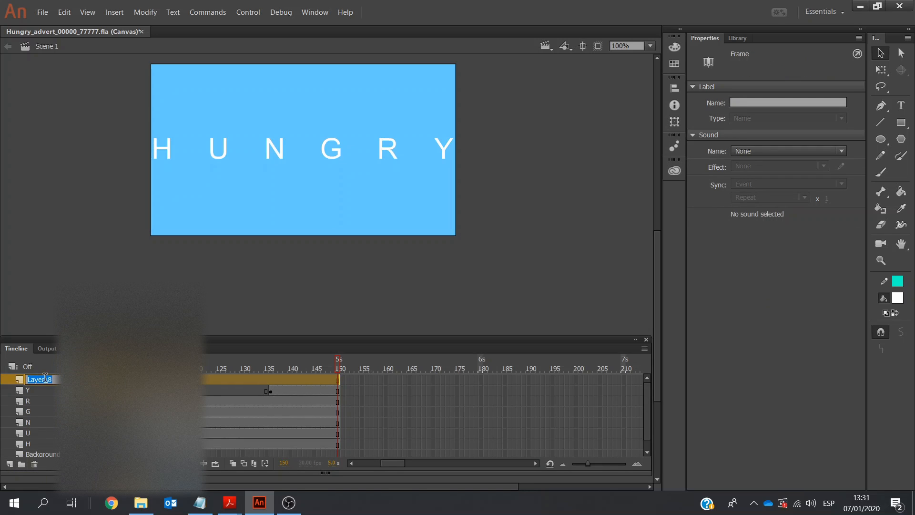
pyautogui.write('Man')
pyautogui.click(69, 241)
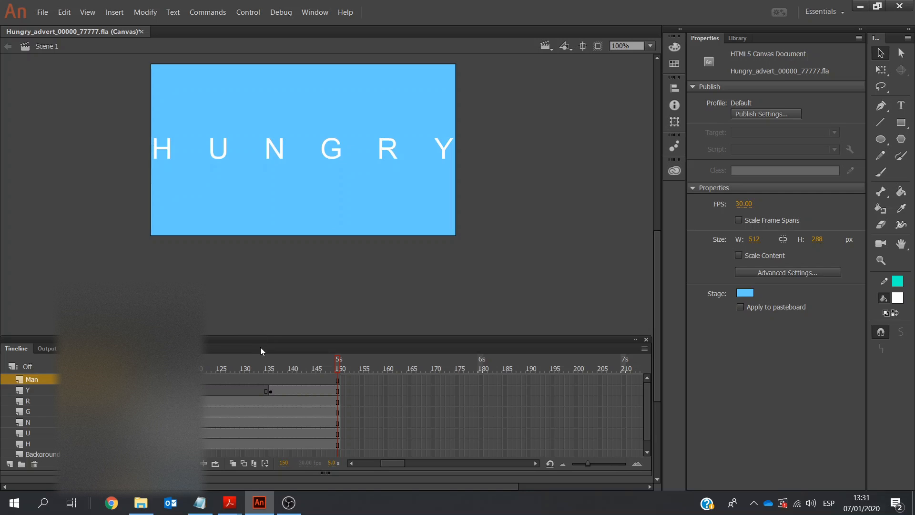
# Enlarge the timeline to show every layer, and add a layer named Rectangle above the Man layer
pyautogui.moveTo(264, 341); pyautogui.dragTo(261, 279)
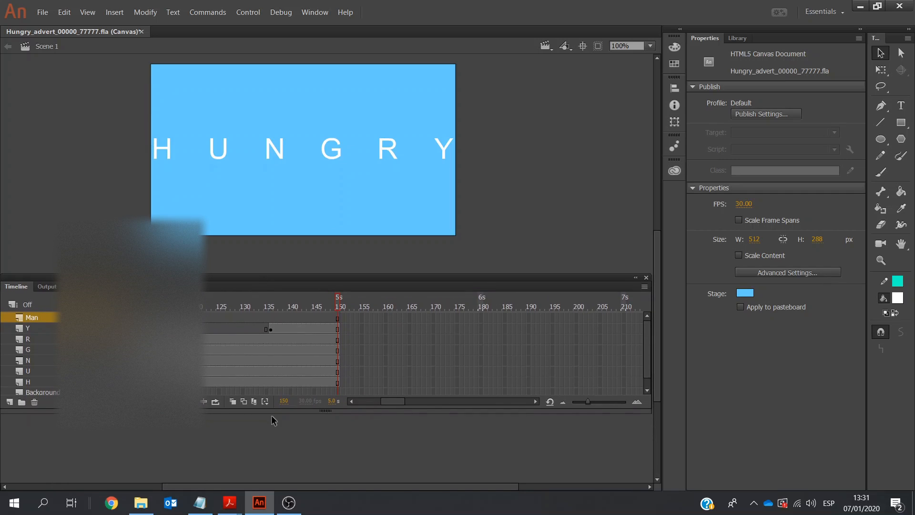
pyautogui.moveTo(272, 413); pyautogui.dragTo(275, 469)
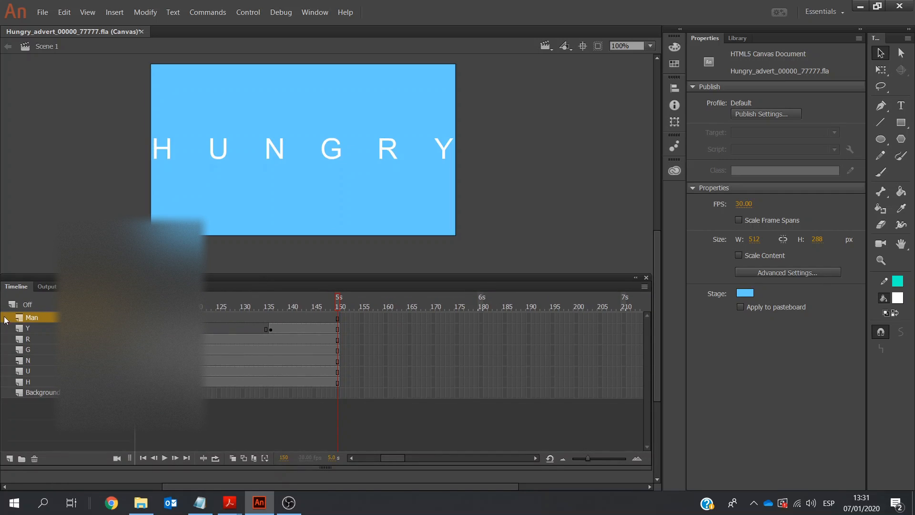
pyautogui.click(10, 459)
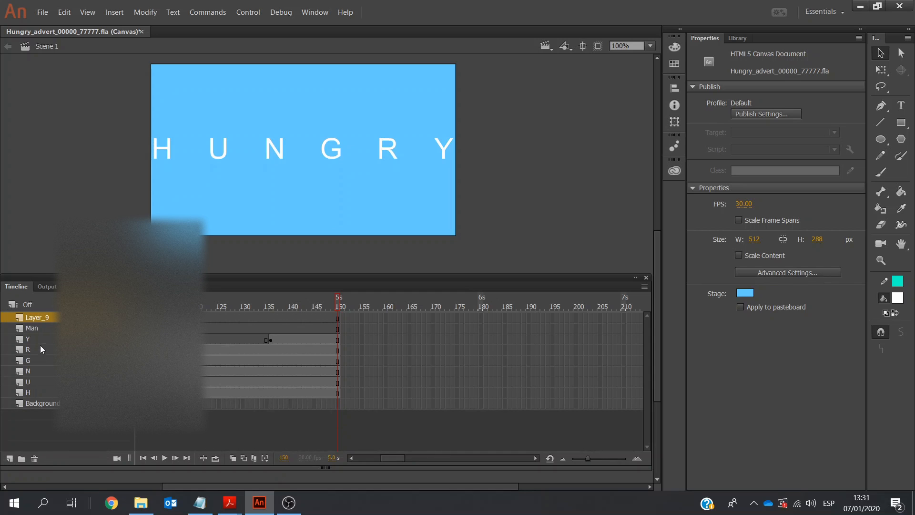
pyautogui.click(40, 317)
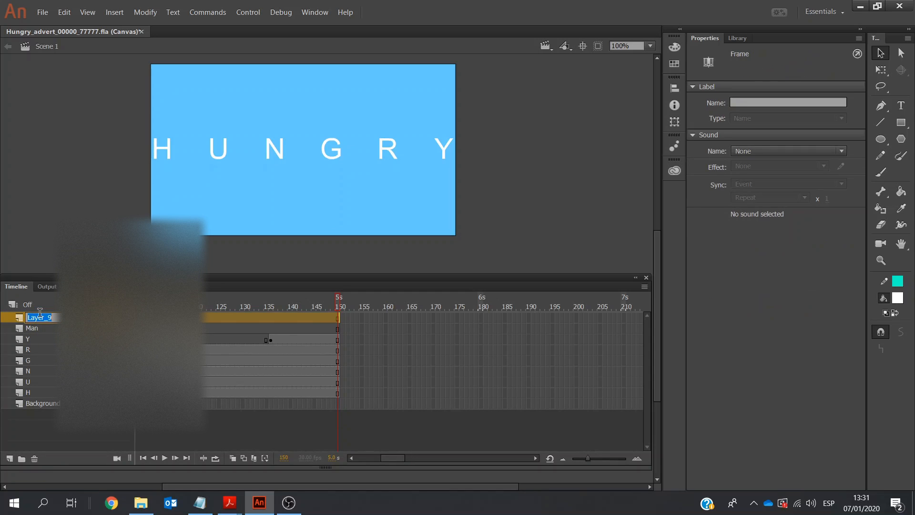
pyautogui.write('Rectangle')
# Add a new layer above the Rectangle layer and name it Text1
pyautogui.click(10, 458)
pyautogui.doubleClick(44, 316)
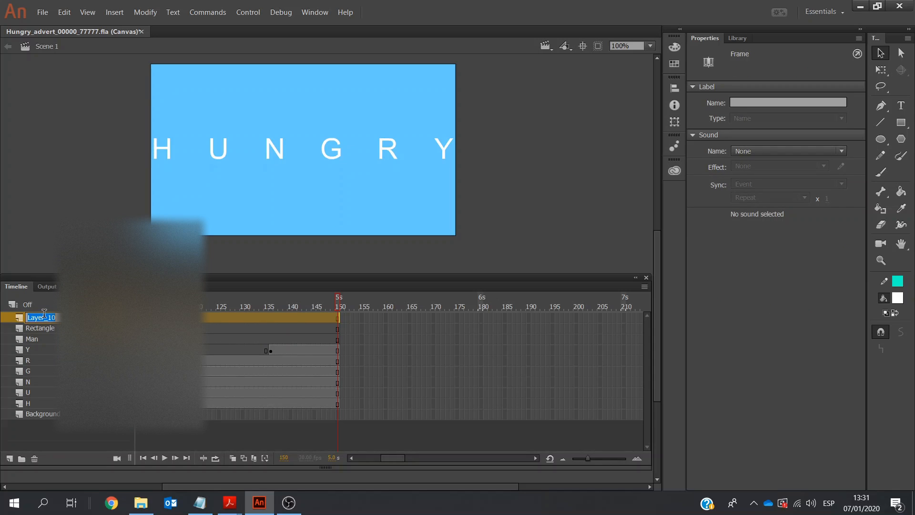
pyautogui.write('Text1')
# Insert keyframes at frame 151 on the Man and Rectangle layers
pyautogui.click(341, 341)
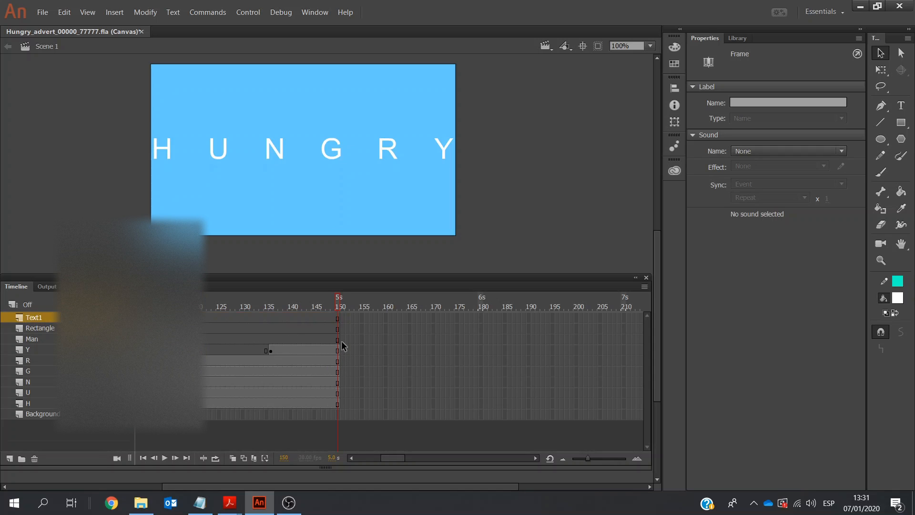
pyautogui.rightClick(342, 341)
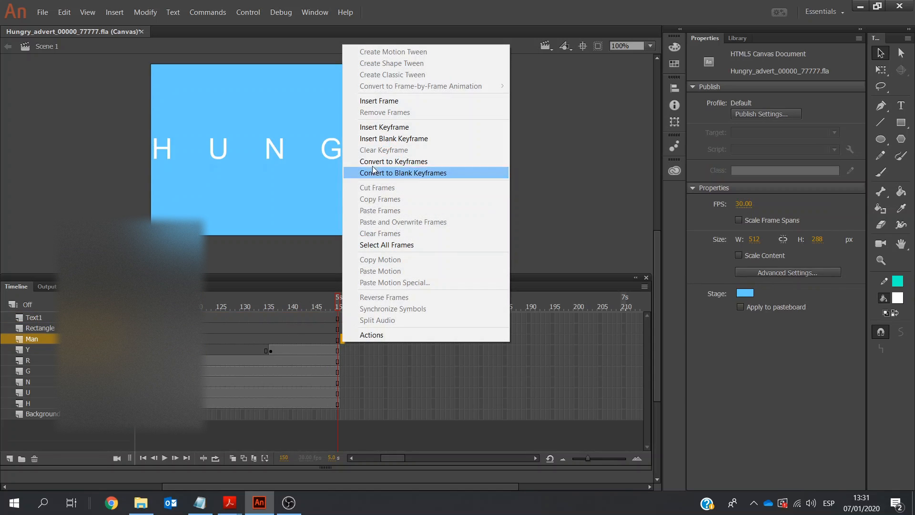
pyautogui.click(376, 126)
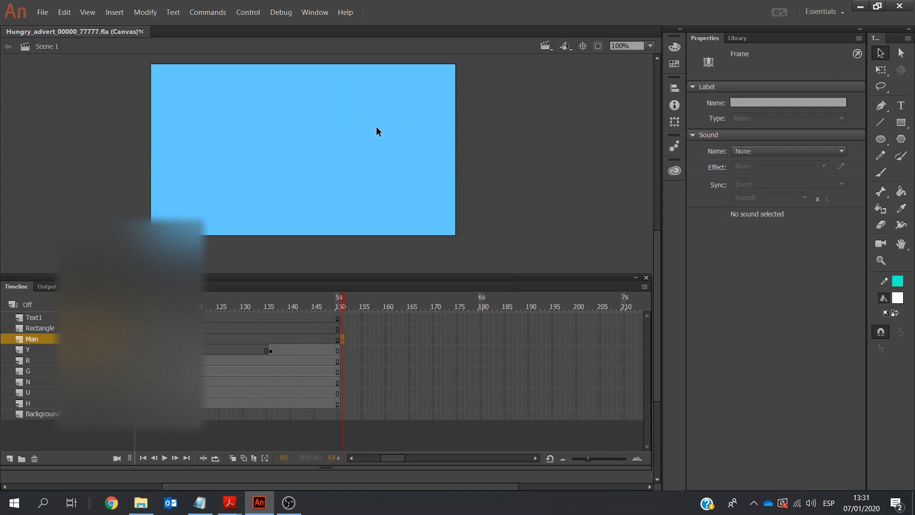
pyautogui.click(342, 329)
pyautogui.rightClick(342, 329)
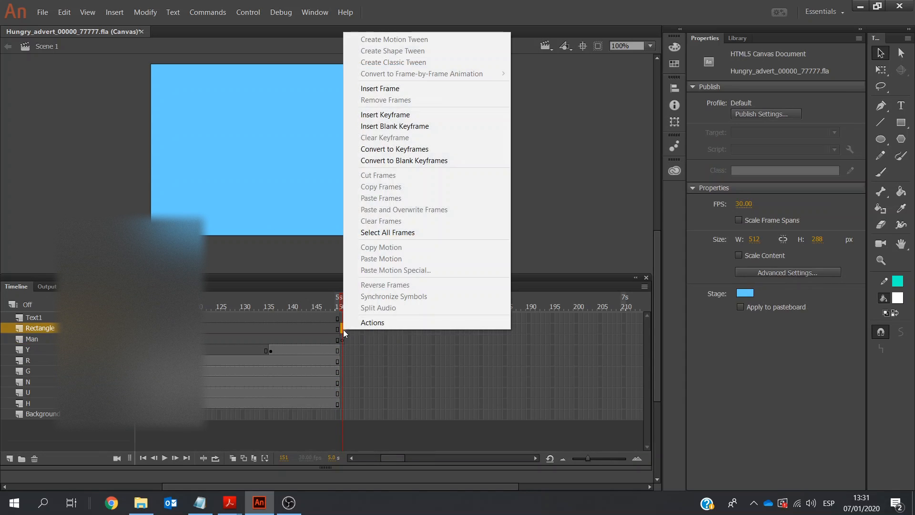
pyautogui.click(377, 115)
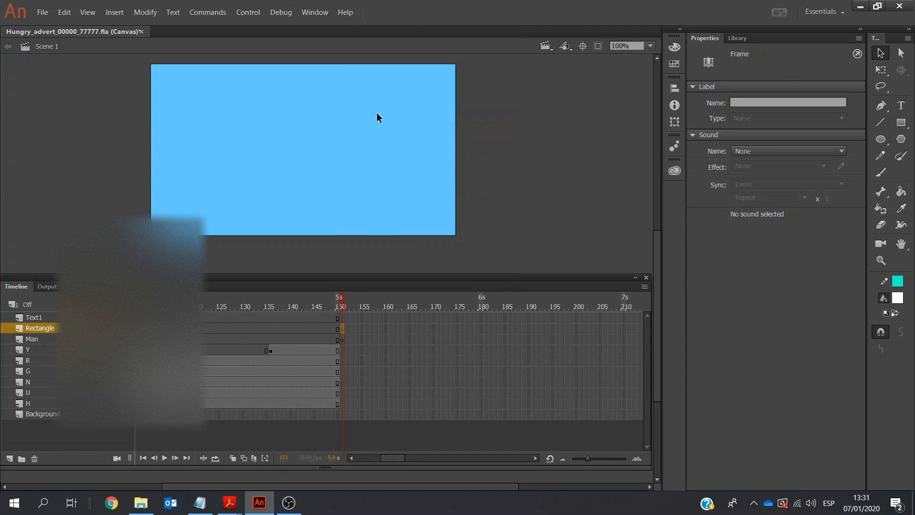
# Check the Man.png and white rectangle requirements on page 3 of the exam paper in Adobe Acrobat Reader, and return to Adobe Animate
pyautogui.click(229, 503)
pyautogui.click(277, 459)
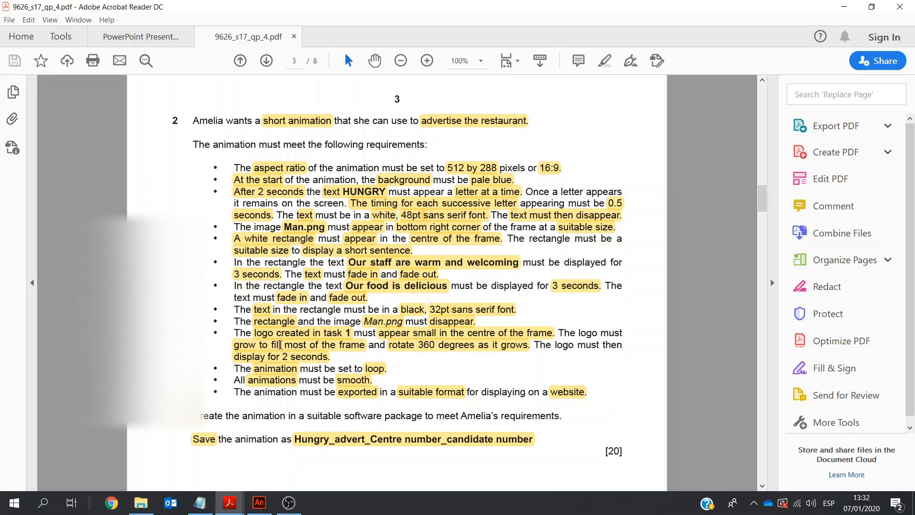
pyautogui.click(259, 503)
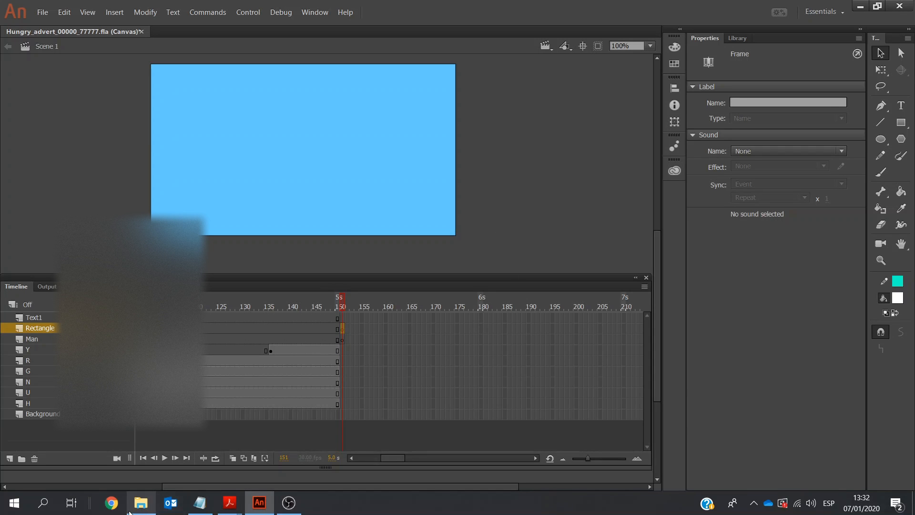
# Place Man.png from the 06_9626_04_Source Files 2017 folder in File Explorer onto the stage at frame 151
pyautogui.click(135, 505)
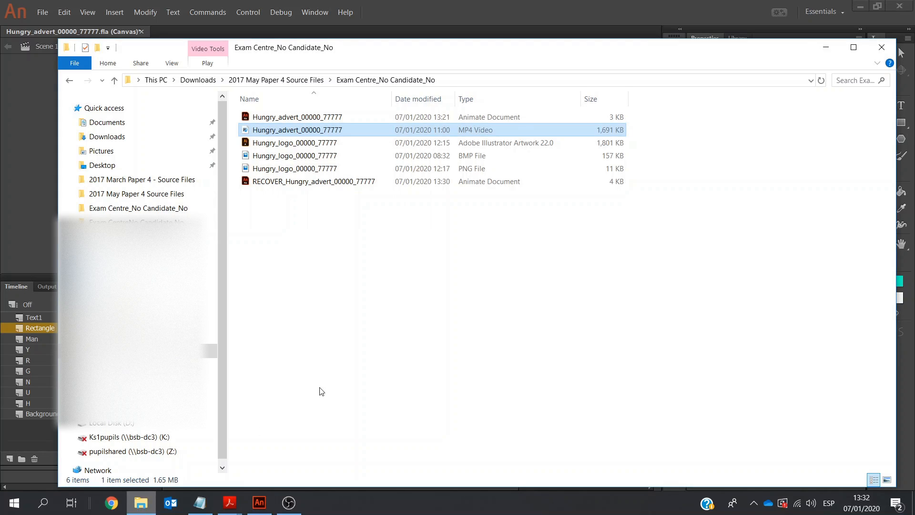
pyautogui.click(291, 81)
pyautogui.doubleClick(292, 118)
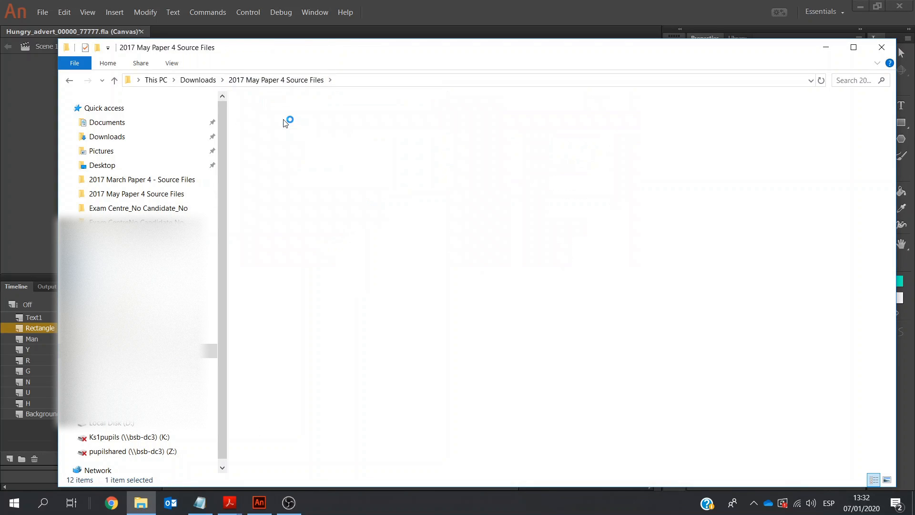
pyautogui.doubleClick(293, 118)
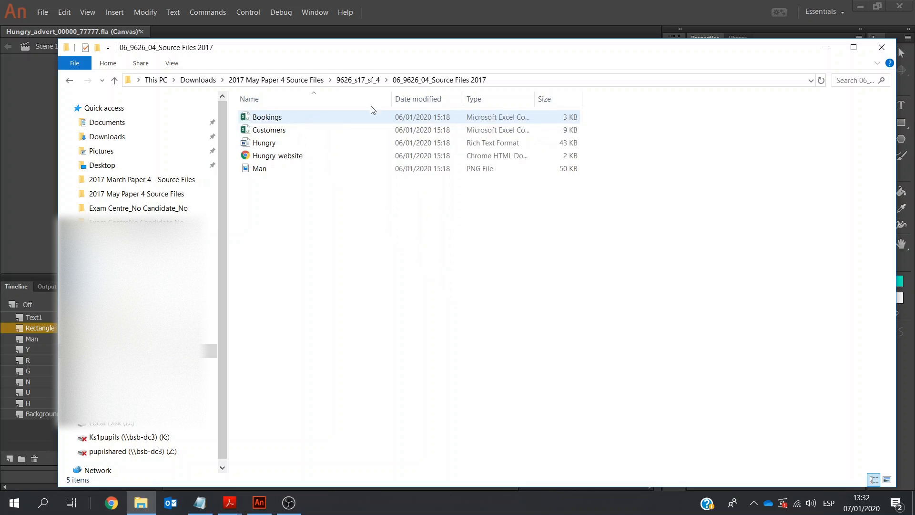
pyautogui.moveTo(343, 48); pyautogui.dragTo(819, 144)
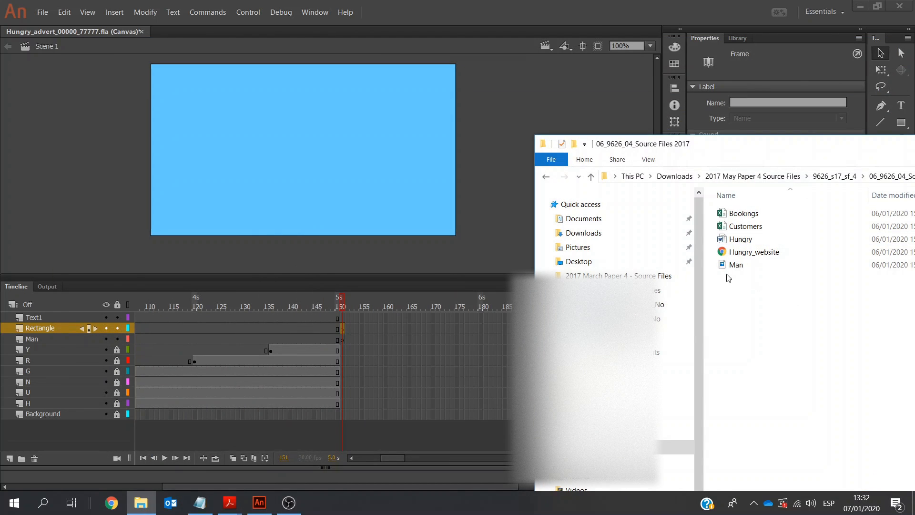
pyautogui.moveTo(722, 268); pyautogui.dragTo(418, 198)
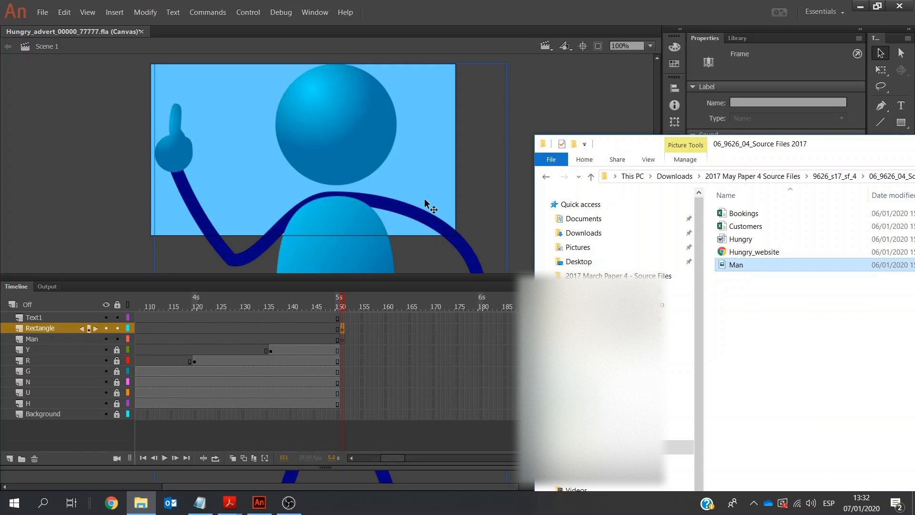
pyautogui.click(547, 89)
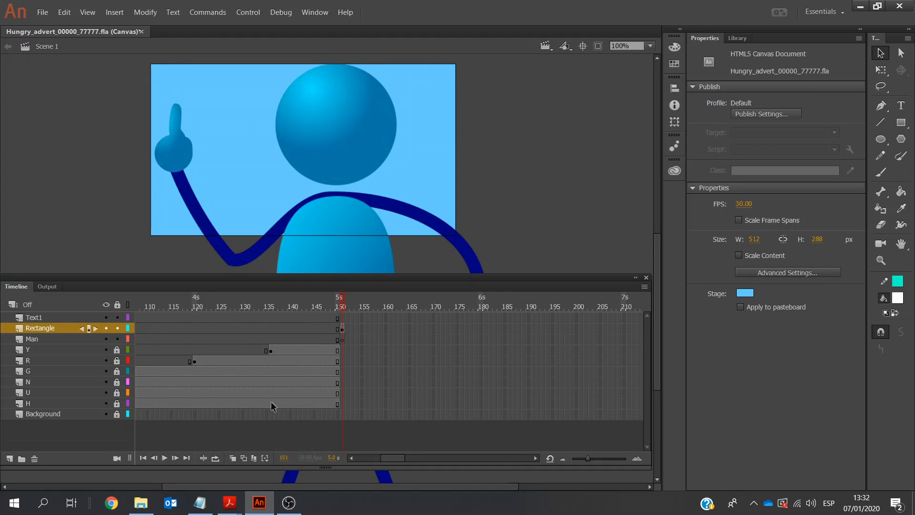
# Shrink the Man.png image to about 49 by 78 px with Free Transform and move it into the stage's bottom right corner
pyautogui.click(343, 339)
pyautogui.click(339, 230)
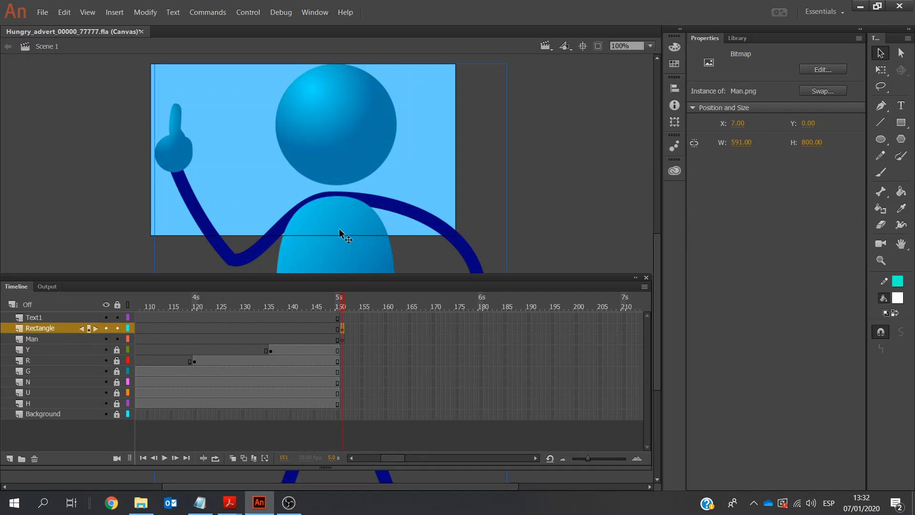
pyautogui.click(881, 69)
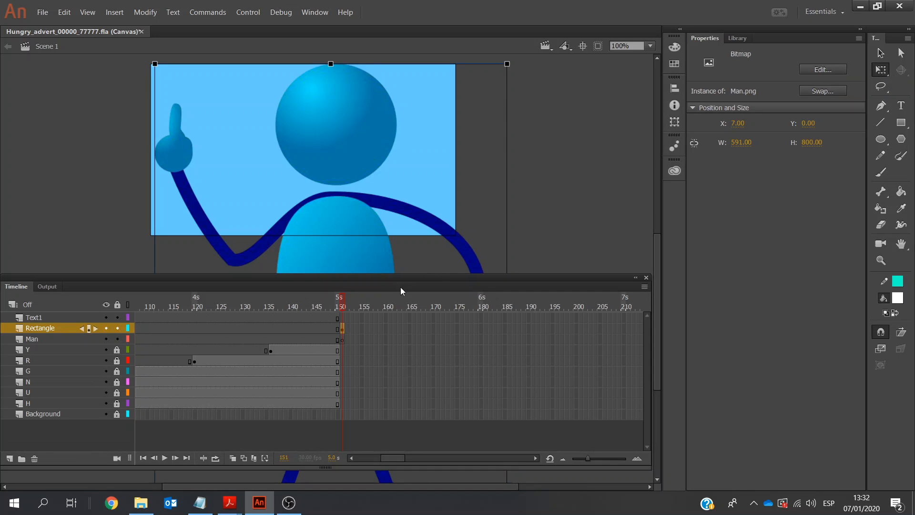
pyautogui.moveTo(410, 277); pyautogui.dragTo(421, 427)
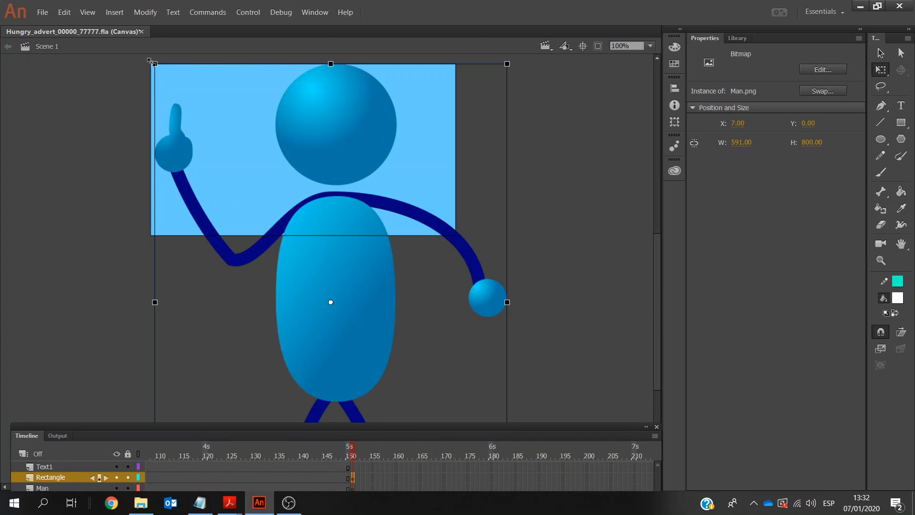
pyautogui.moveTo(154, 62); pyautogui.dragTo(314, 277)
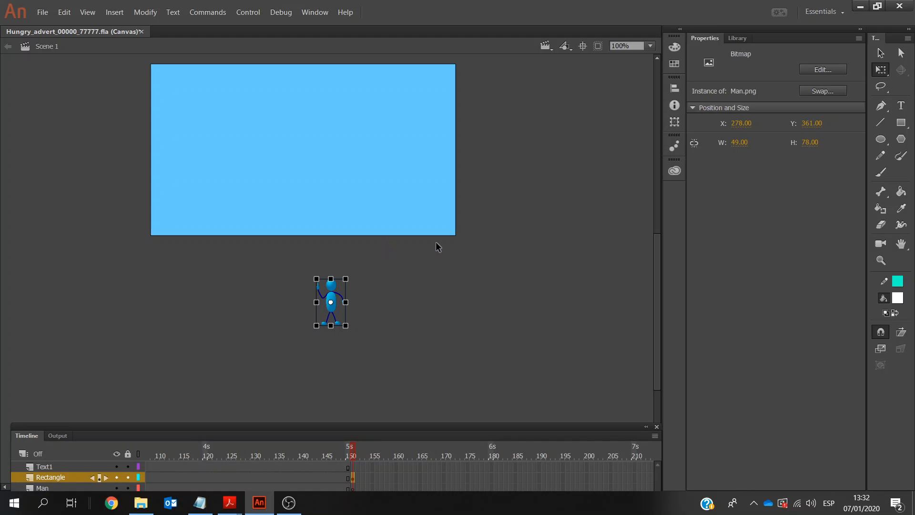
pyautogui.click(879, 52)
pyautogui.moveTo(332, 291); pyautogui.dragTo(433, 207)
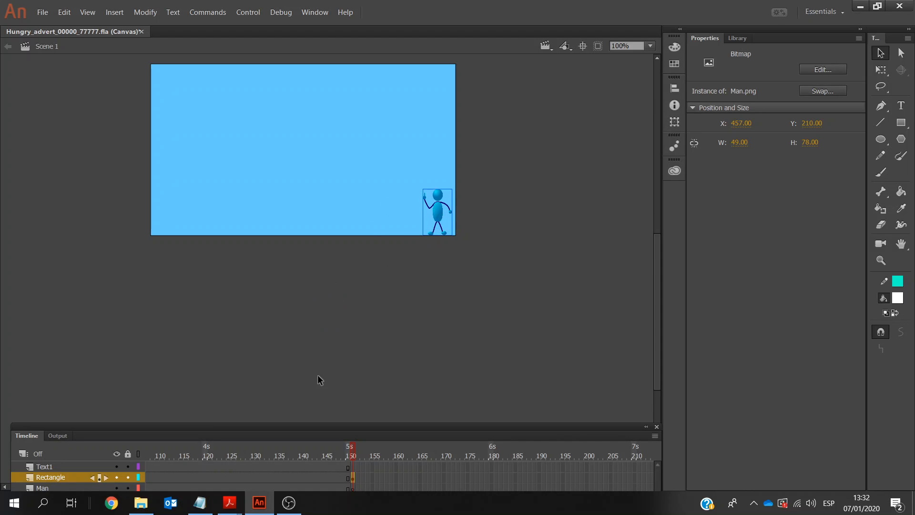
# Raise the timeline to show every layer, select frame 151 of the Rectangle layer, and lock the Man layer
pyautogui.moveTo(328, 427); pyautogui.dragTo(309, 305)
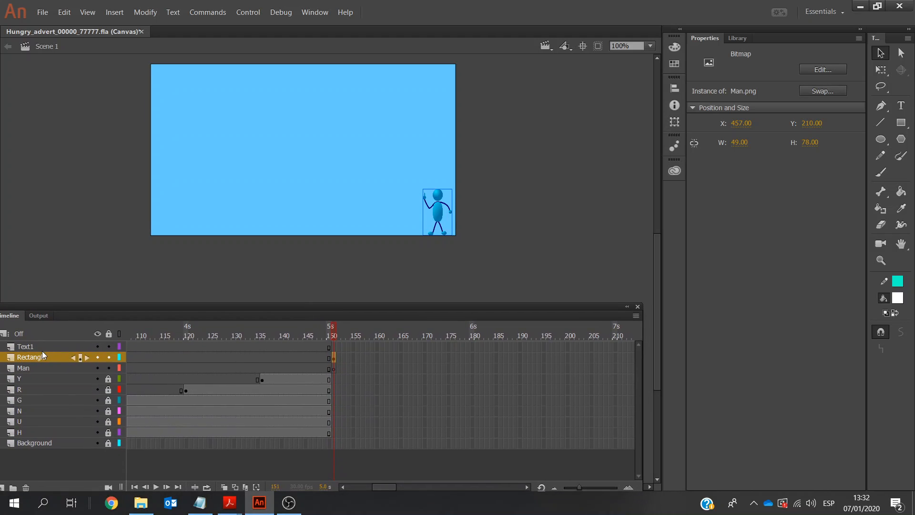
pyautogui.click(334, 369)
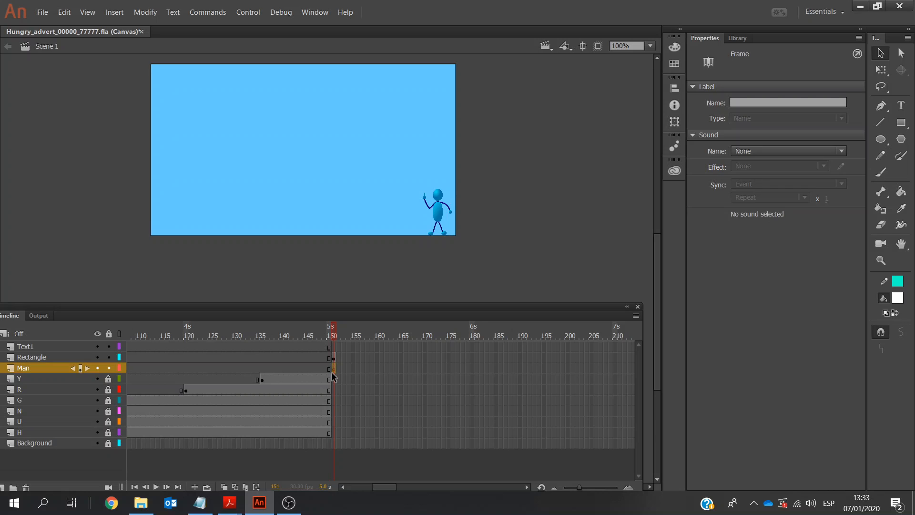
pyautogui.moveTo(332, 371); pyautogui.dragTo(333, 358)
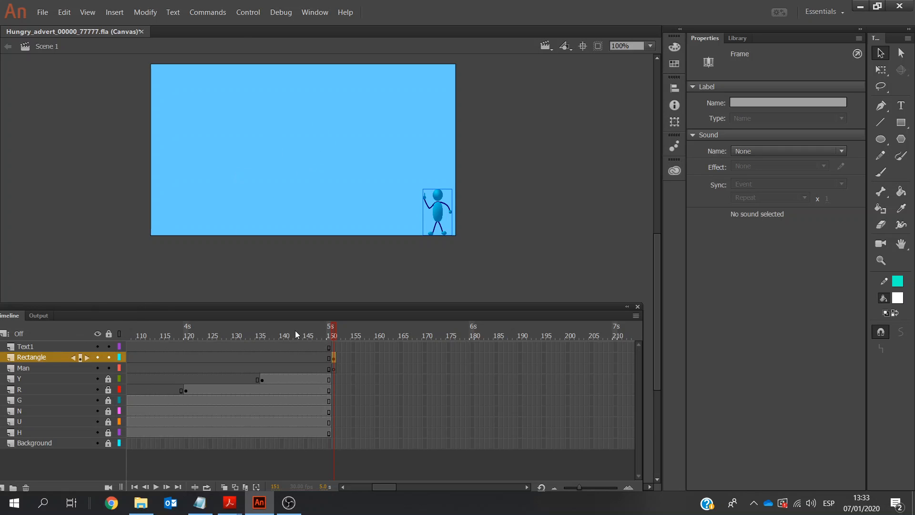
pyautogui.click(109, 368)
# Draw a white-filled rectangle across the centre of the stage on the Rectangle layer, and set the stroke colour to white
pyautogui.click(901, 124)
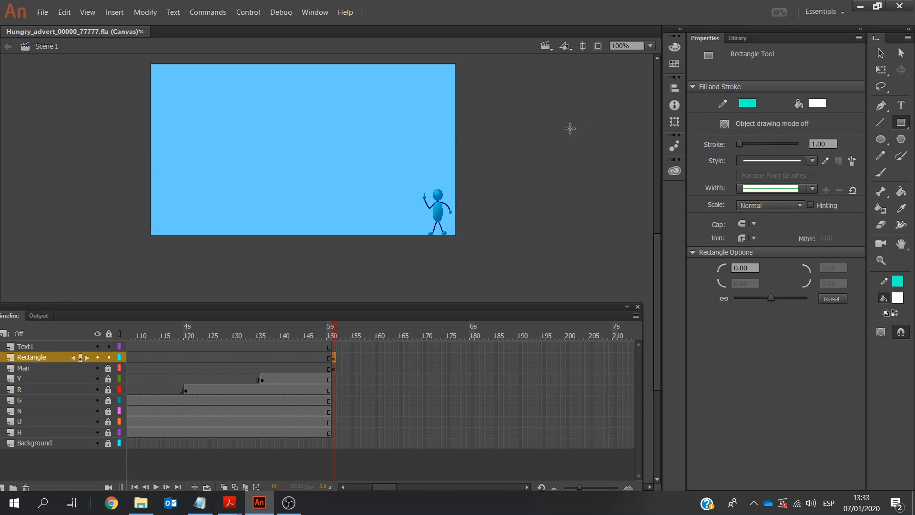
pyautogui.moveTo(155, 113); pyautogui.dragTo(448, 182)
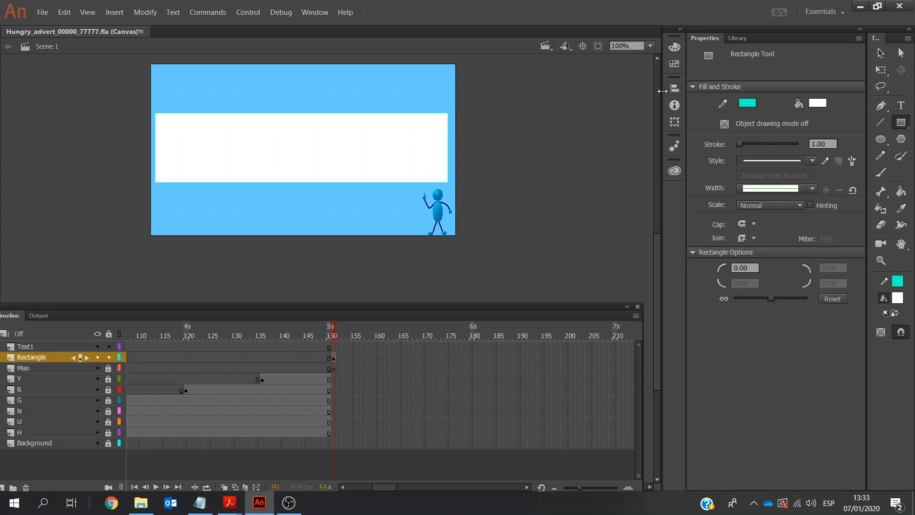
pyautogui.click(752, 105)
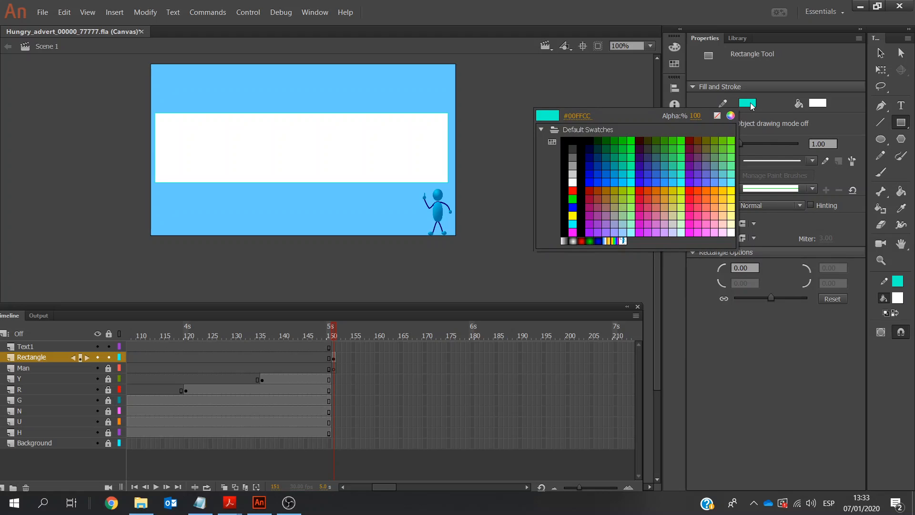
pyautogui.click(573, 182)
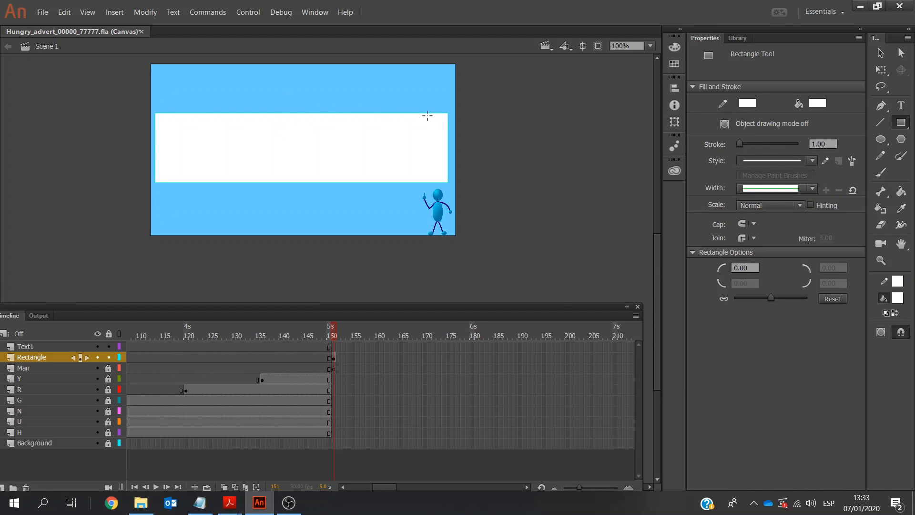
pyautogui.click(334, 358)
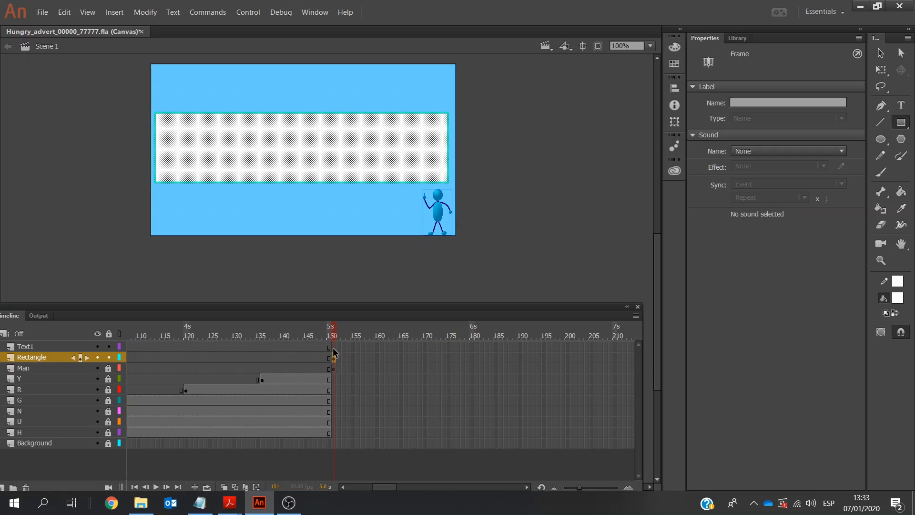
# Copy "Our staff are warm and welcoming" from the Notepad notes, and insert a keyframe at frame 151 of the Text1 layer in Adobe Animate
pyautogui.click(333, 348)
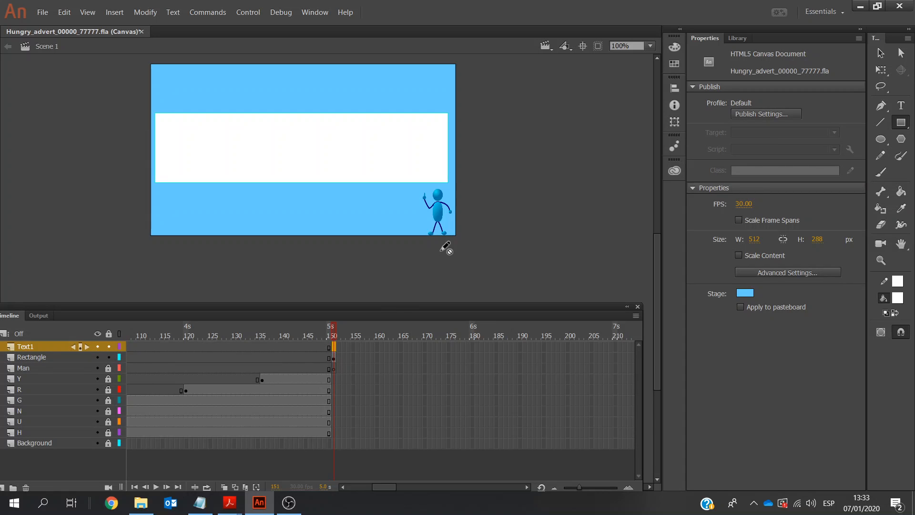
pyautogui.click(209, 502)
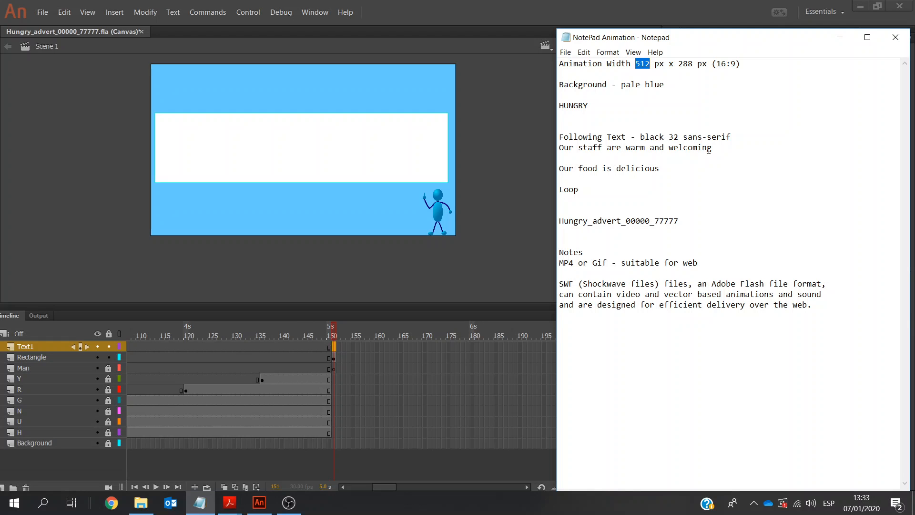
pyautogui.moveTo(711, 149); pyautogui.dragTo(561, 145)
pyautogui.hotkey('ctrl', 'c')
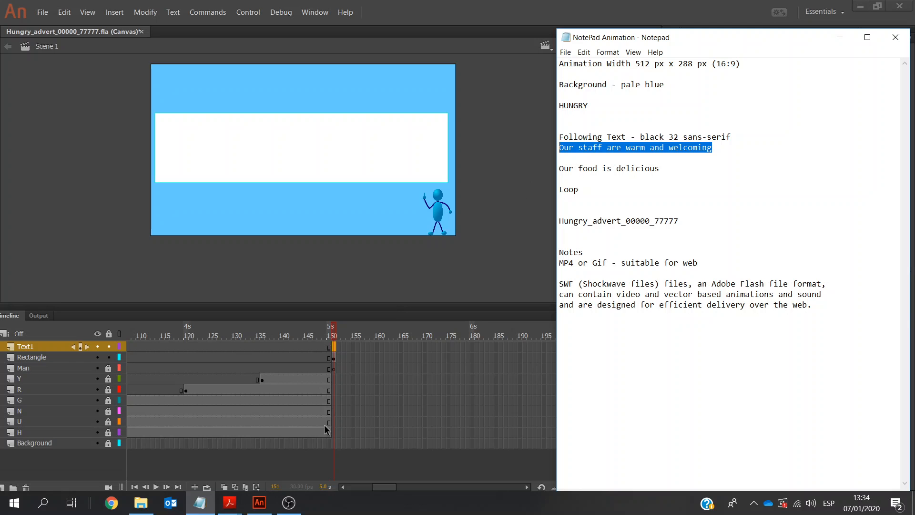
pyautogui.click(259, 502)
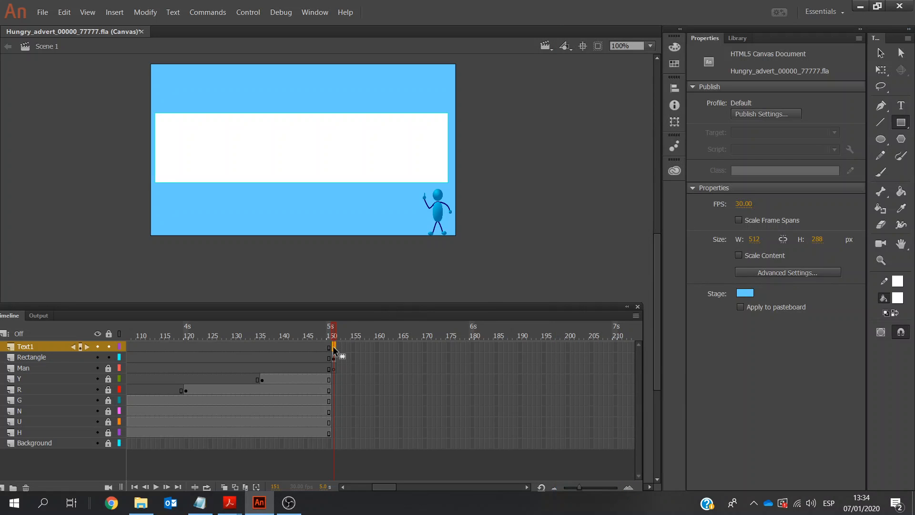
pyautogui.rightClick(332, 346)
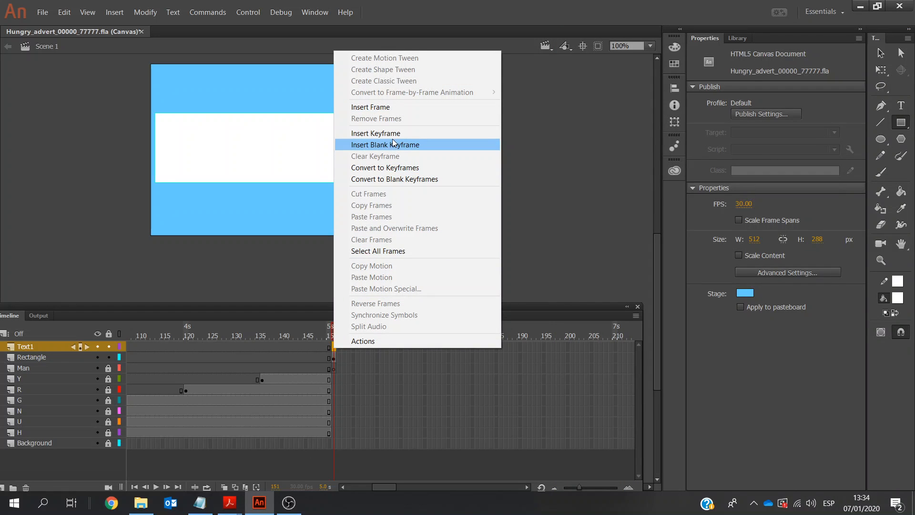
pyautogui.click(394, 133)
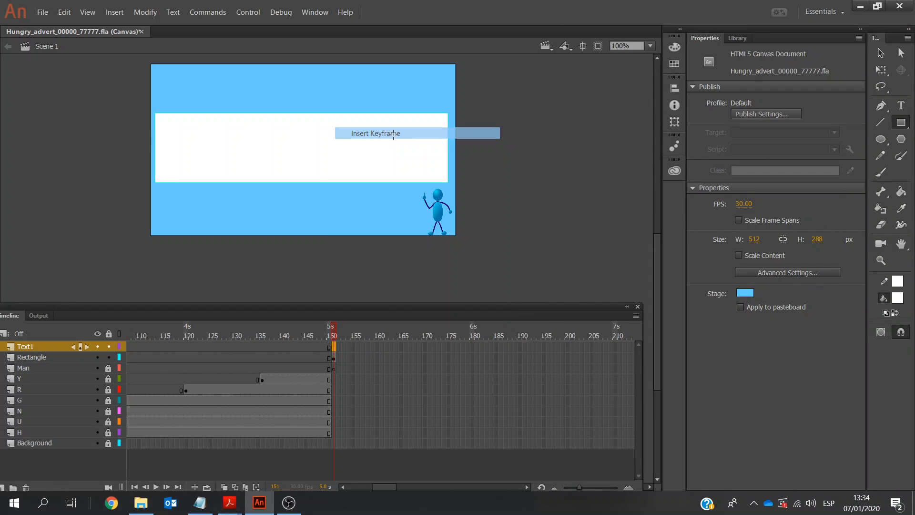
# Check the text requirements in the exam paper PDF, and set Adobe Animate's Text tool to black at 32 pt
pyautogui.click(901, 106)
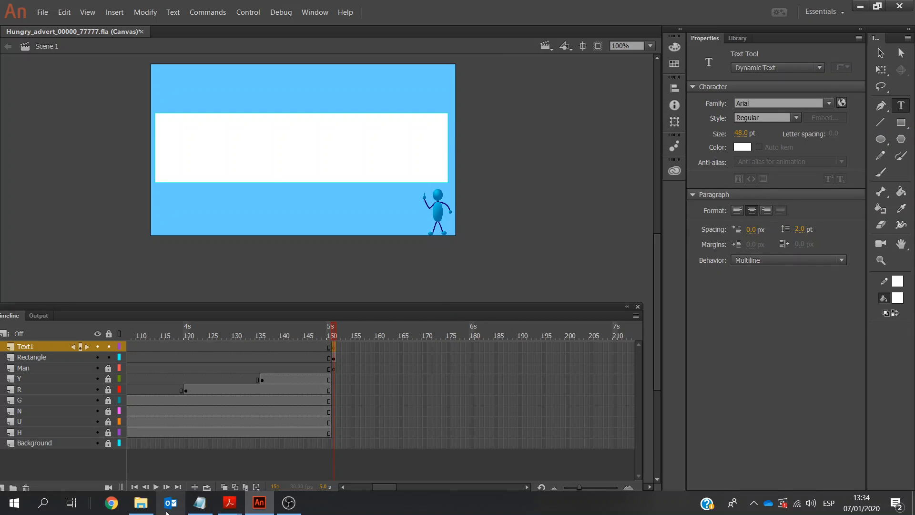
pyautogui.moveTo(229, 503)
pyautogui.click(304, 440)
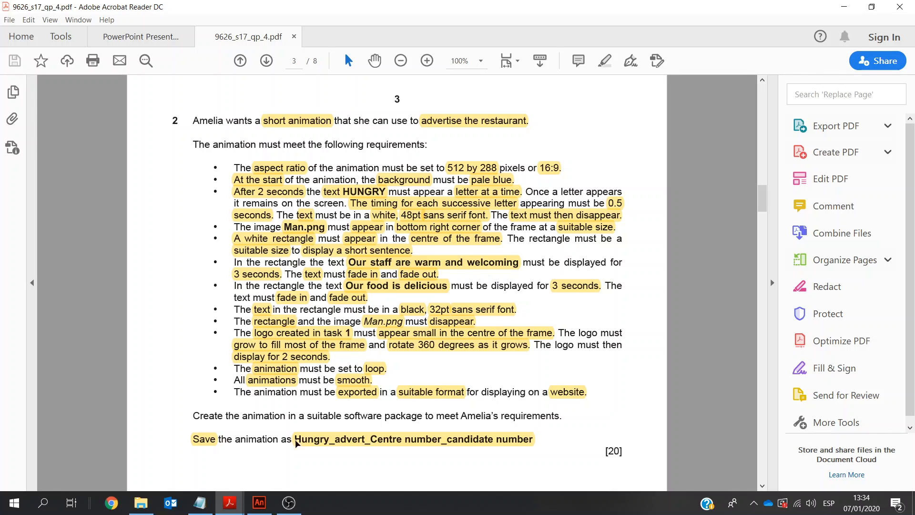
pyautogui.click(260, 503)
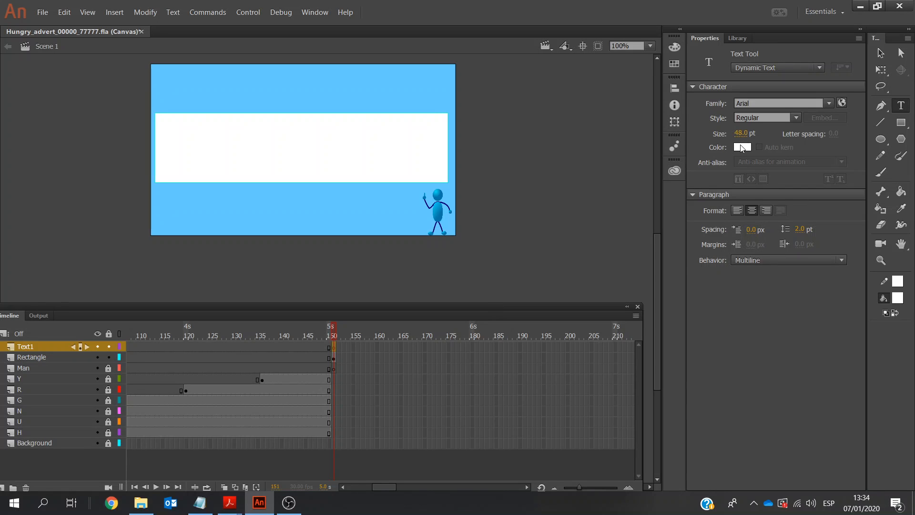
pyautogui.click(742, 147)
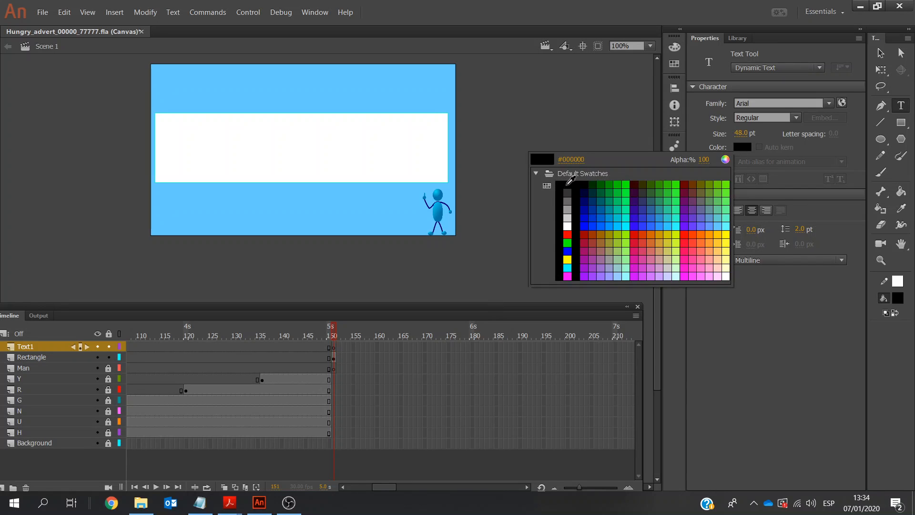
pyautogui.click(560, 185)
pyautogui.click(740, 133)
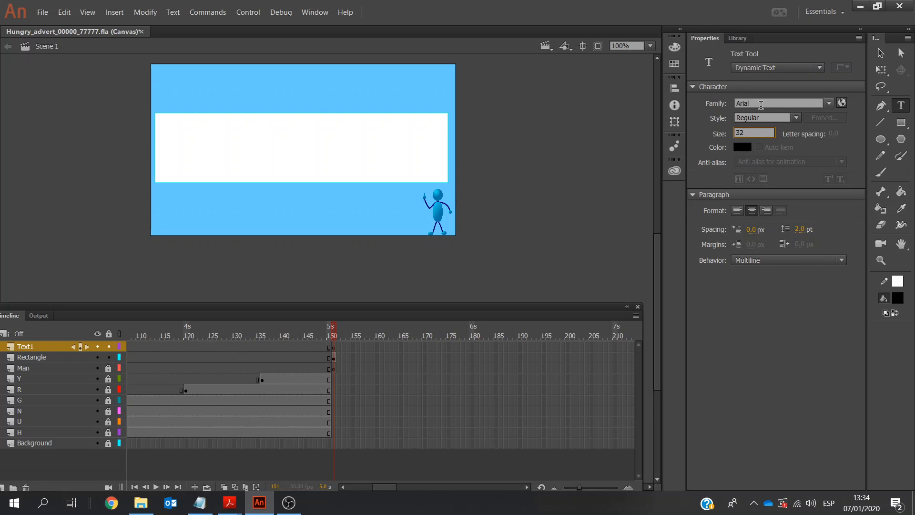
# Add a text box 458 px wide over the white rectangle, paste "Our staff are warm and welcoming", and move it down to Y 100.05
pyautogui.click(167, 131)
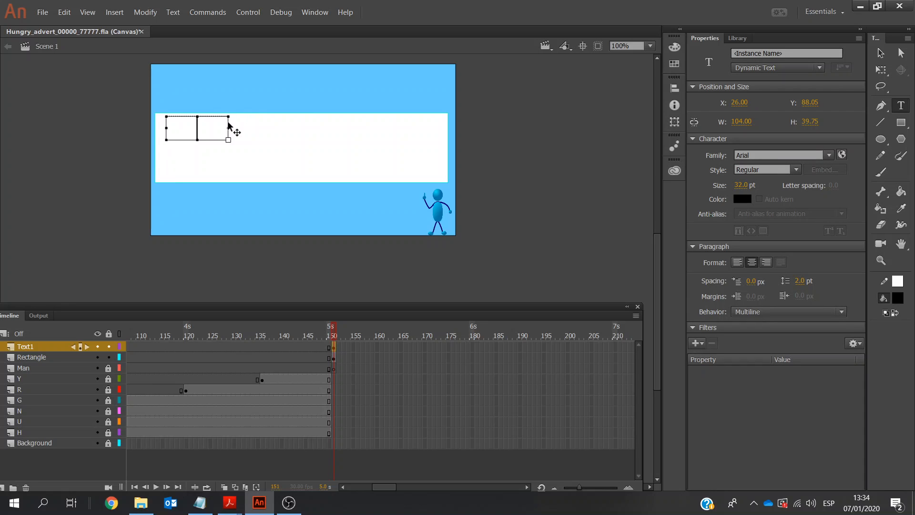
pyautogui.moveTo(228, 128); pyautogui.dragTo(439, 130)
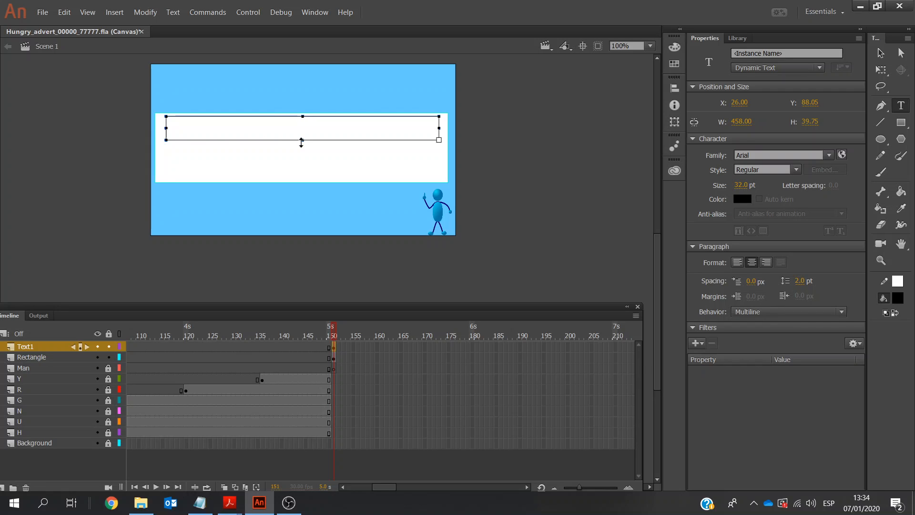
pyautogui.hotkey('ctrl', 'v')
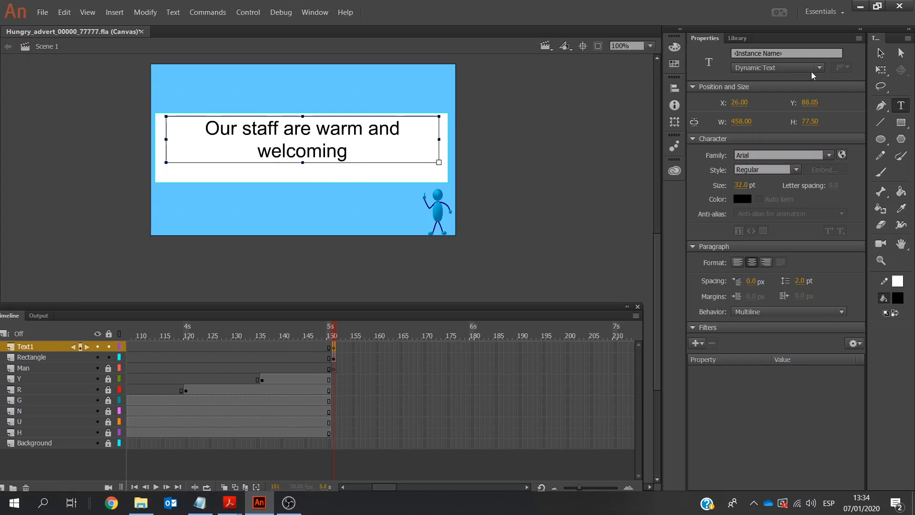
pyautogui.click(881, 53)
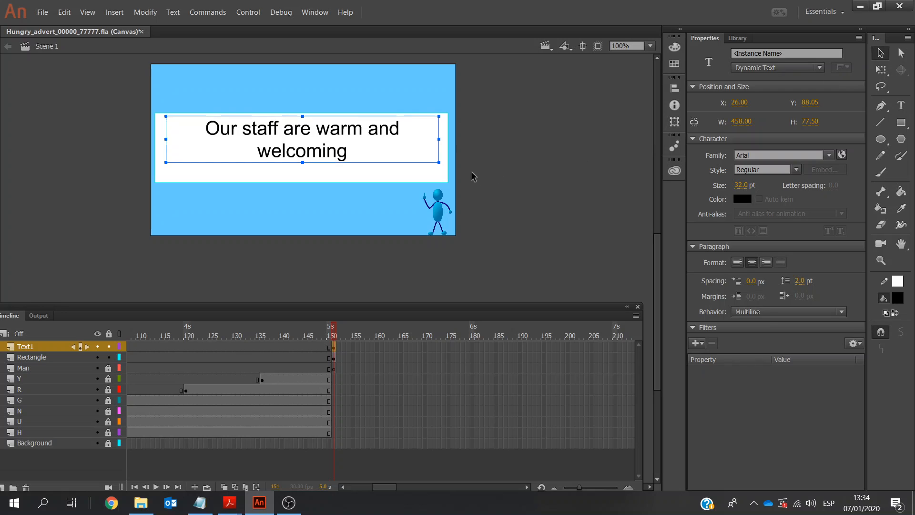
pyautogui.press('Down')
pyautogui.press('Down')
pyautogui.press('Down')
pyautogui.press('Down')
pyautogui.press('Down')
pyautogui.press('Down')
pyautogui.press('Down')
pyautogui.press('Down')
pyautogui.press('Down')
pyautogui.press('Down')
pyautogui.press('Down')
pyautogui.press('Down')
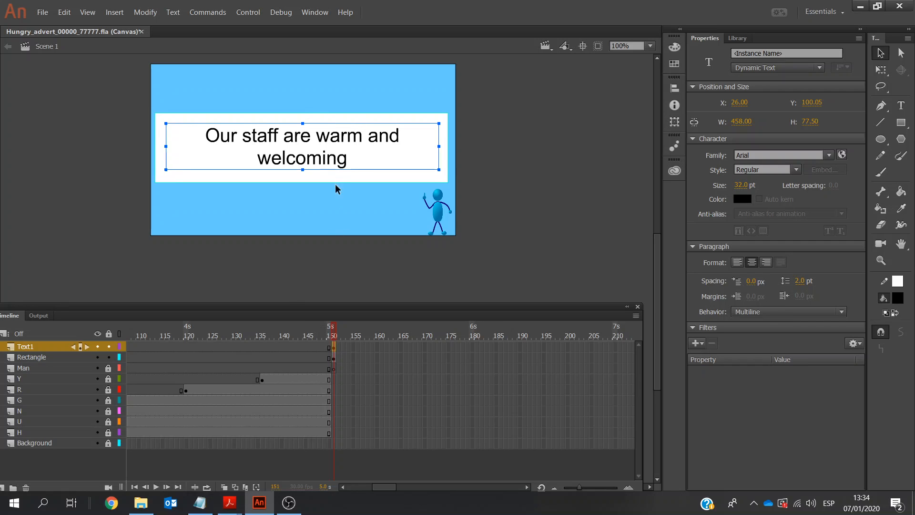
# Review the exam paper's display time and fade requirements for the first sentence, and return to Adobe Animate
pyautogui.click(229, 503)
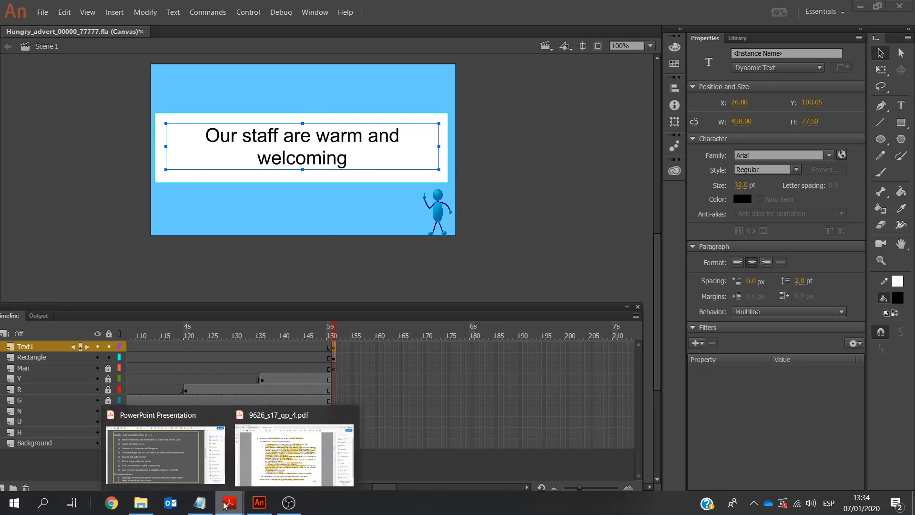
pyautogui.click(252, 465)
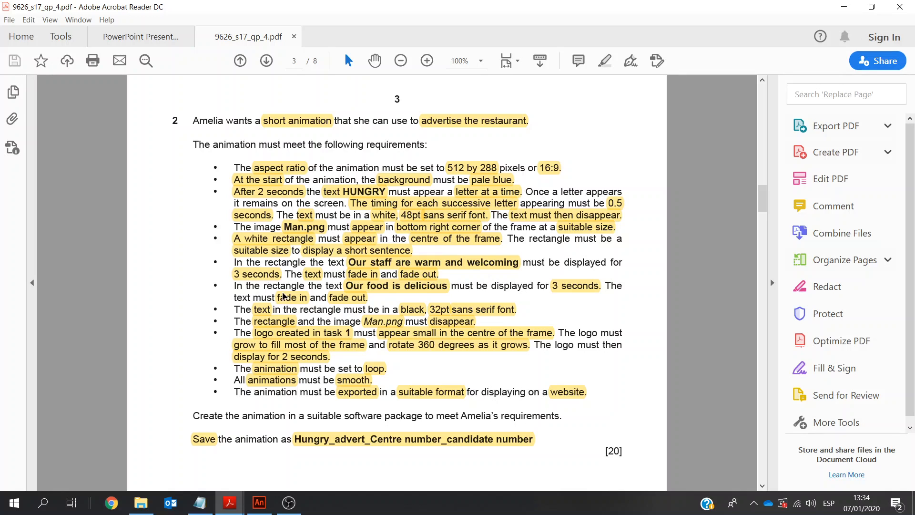
pyautogui.click(260, 503)
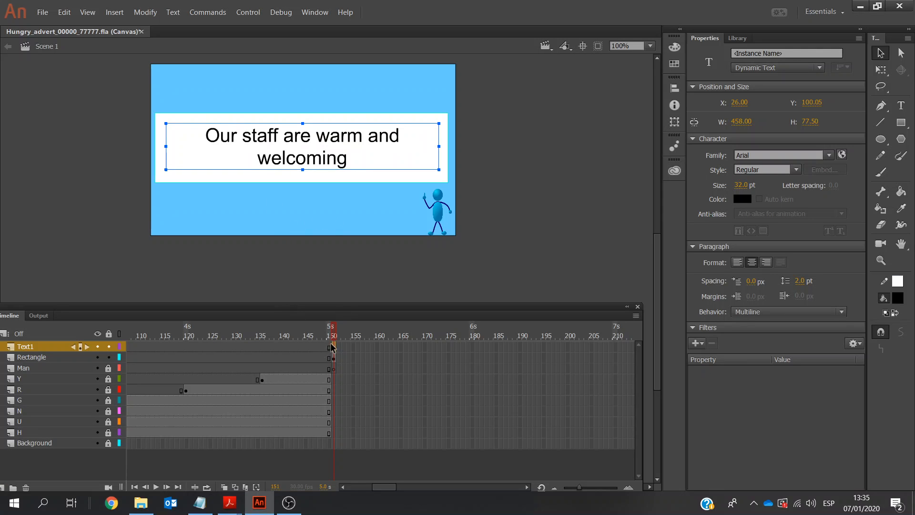
# Lock the Rectangle layer and convert the sentence on the stage to a graphic symbol named text1
pyautogui.click(109, 358)
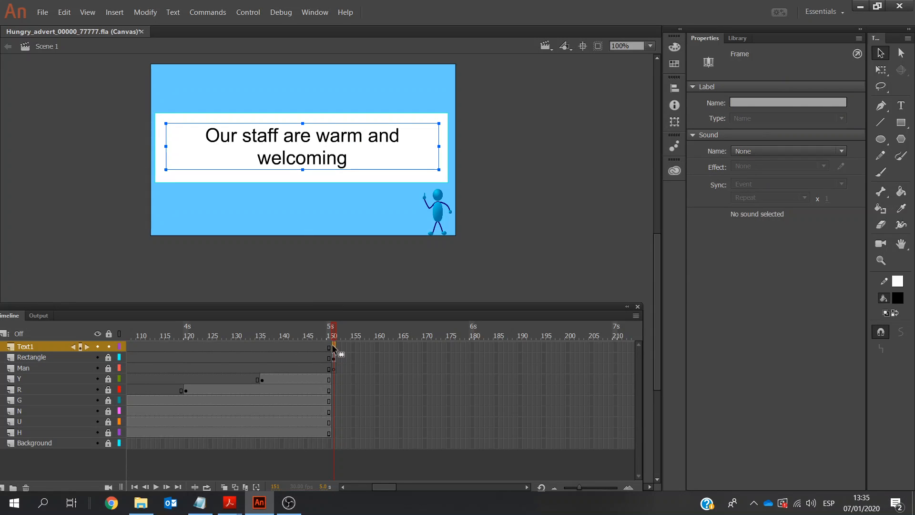
pyautogui.rightClick(288, 147)
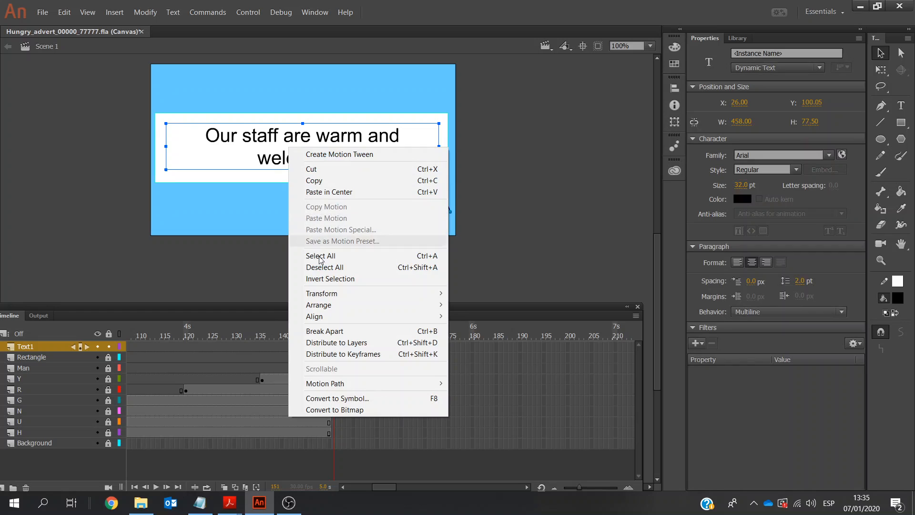
pyautogui.click(353, 398)
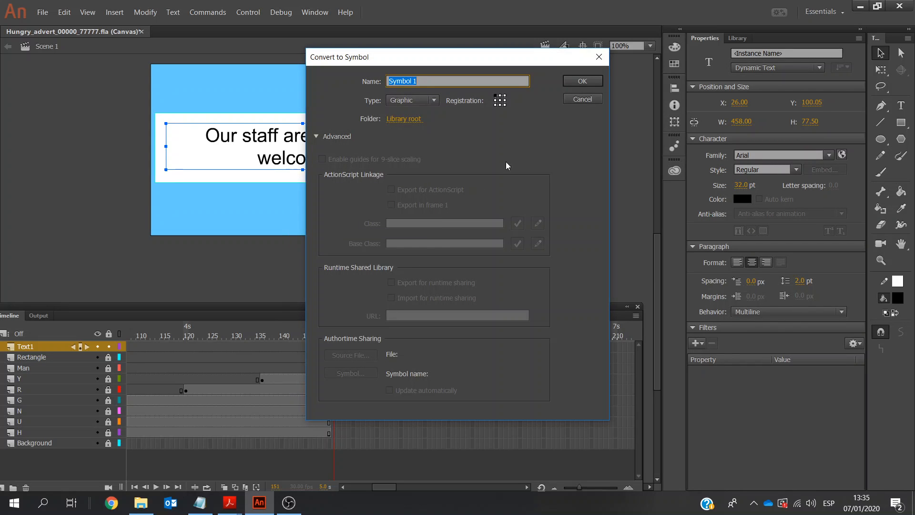
pyautogui.write('text1')
pyautogui.click(569, 81)
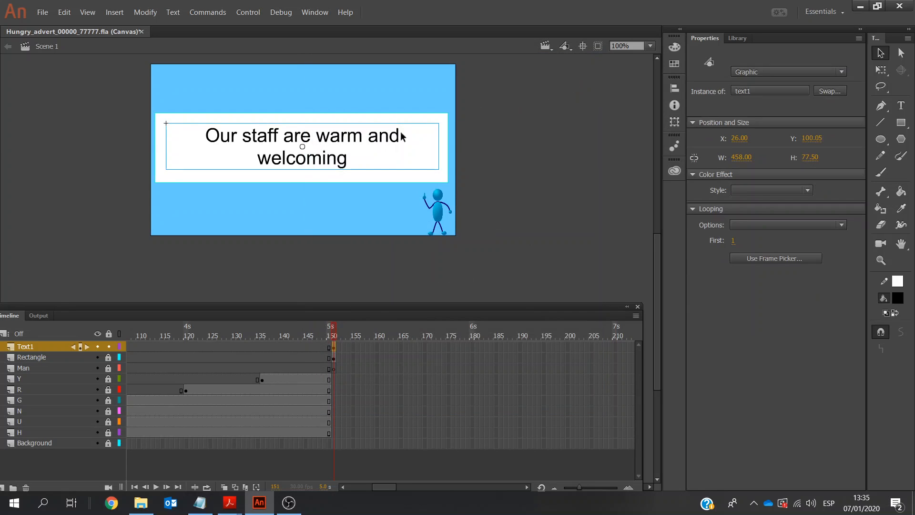
# Apply a motion tween to the text1 symbol and extend the Text1 layer's frames to frame 240
pyautogui.click(107, 13)
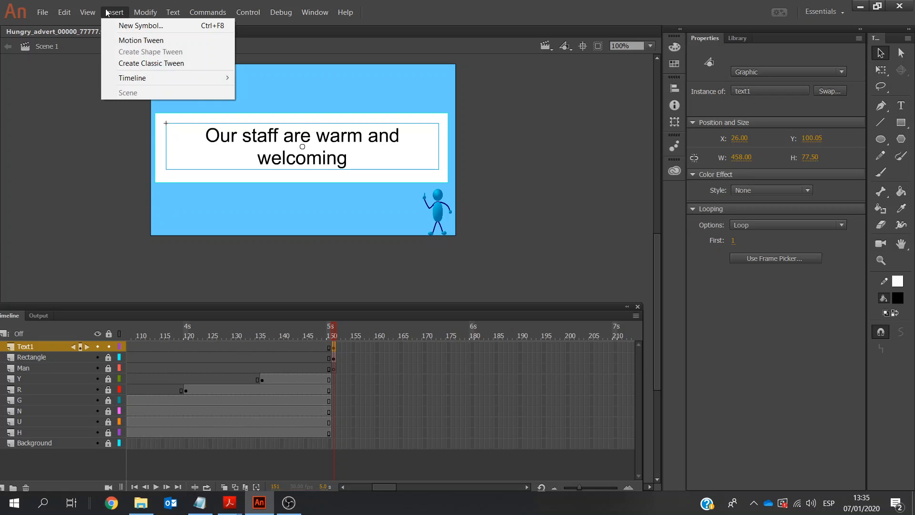
pyautogui.click(117, 40)
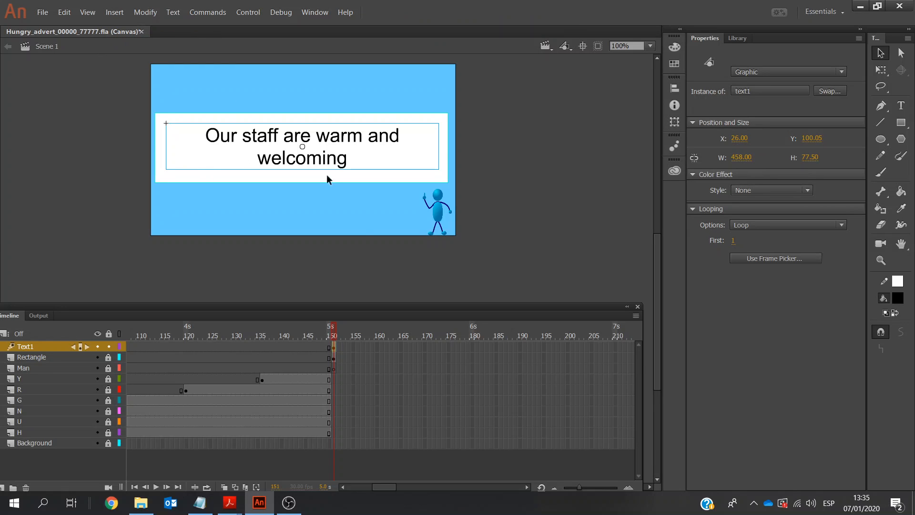
pyautogui.click(528, 487)
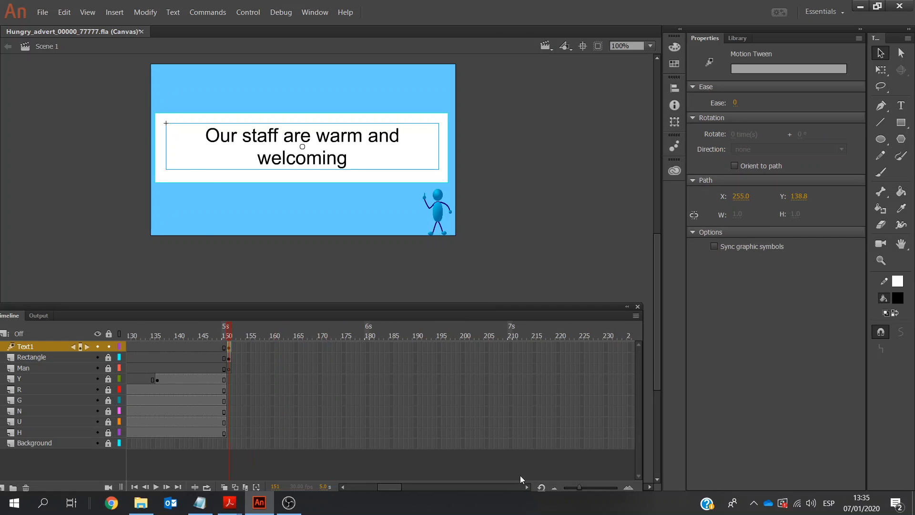
pyautogui.click(556, 488)
pyautogui.click(556, 488)
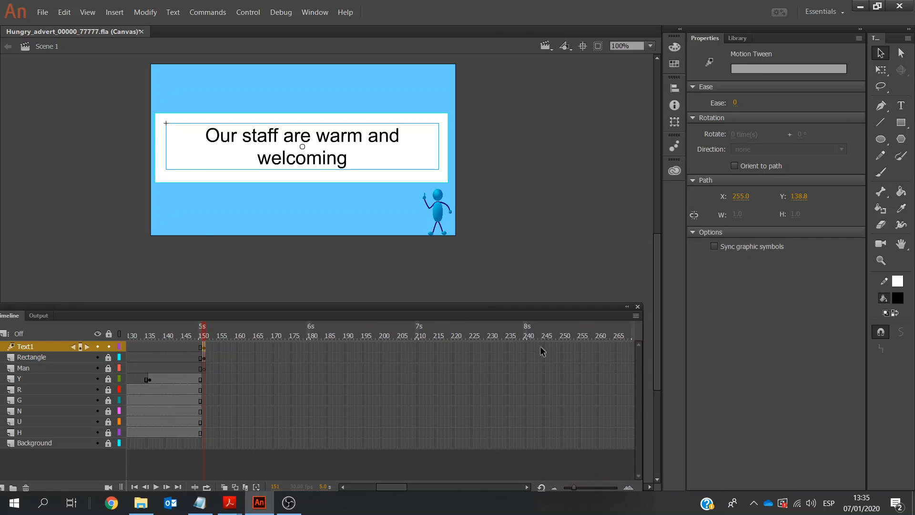
pyautogui.rightClick(526, 346)
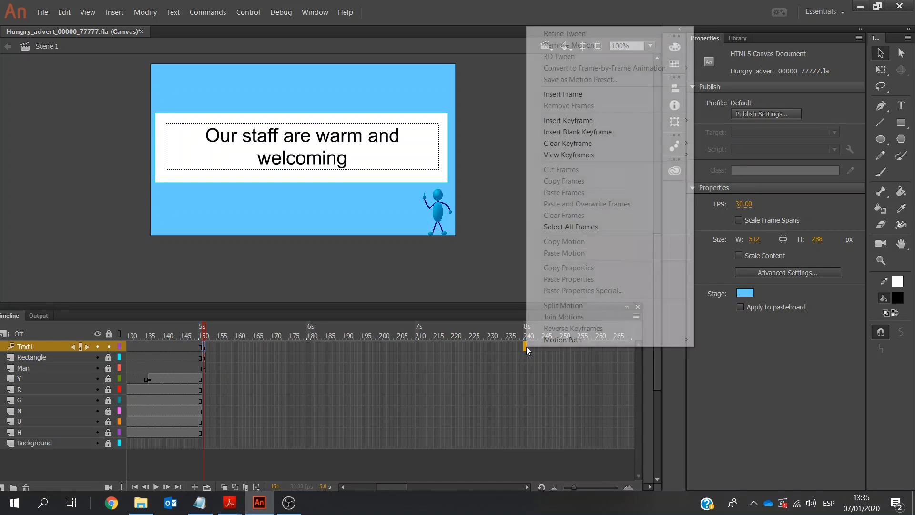
pyautogui.click(552, 93)
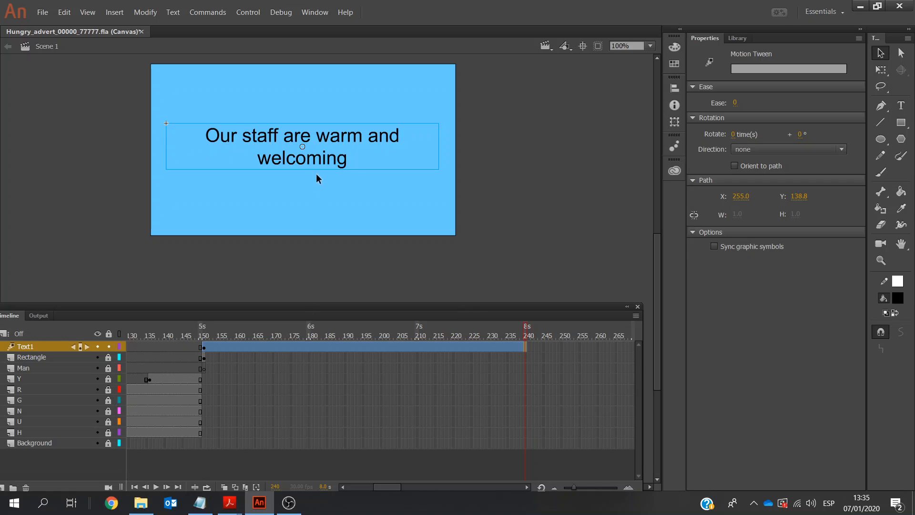
# Give the text1 symbol an Alpha colour effect of 100% at frame 196, midway through the tween
pyautogui.click(205, 351)
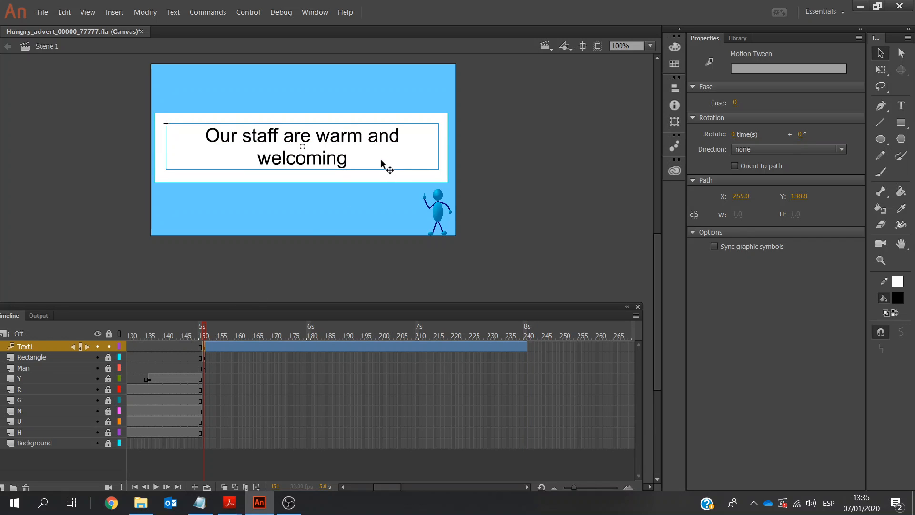
pyautogui.click(381, 158)
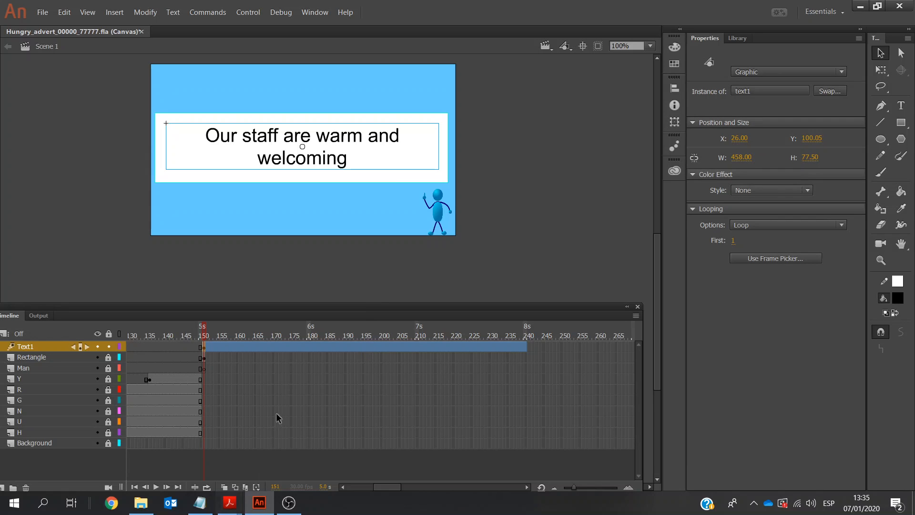
pyautogui.click(364, 347)
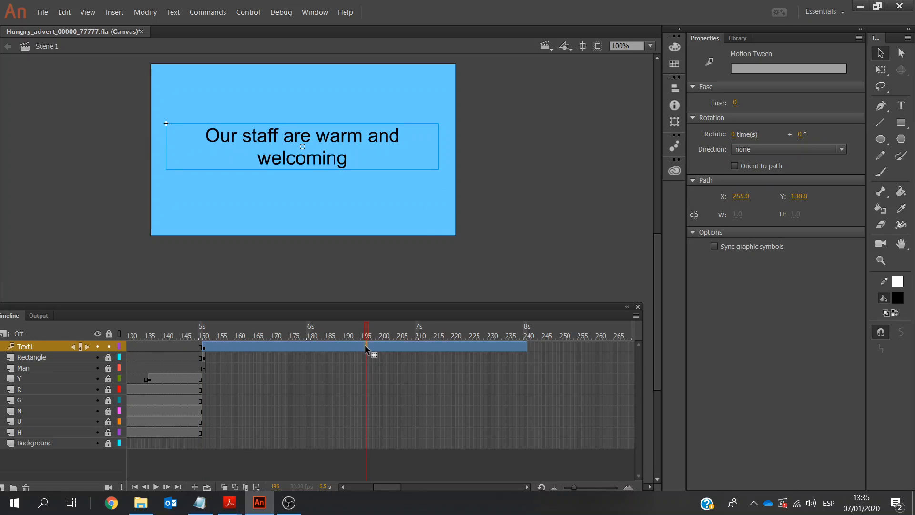
pyautogui.click(337, 154)
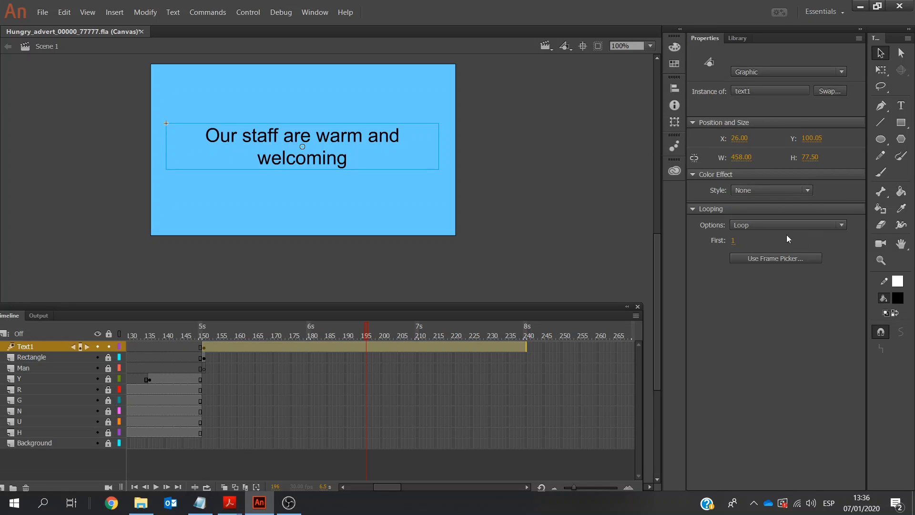
pyautogui.click(806, 190)
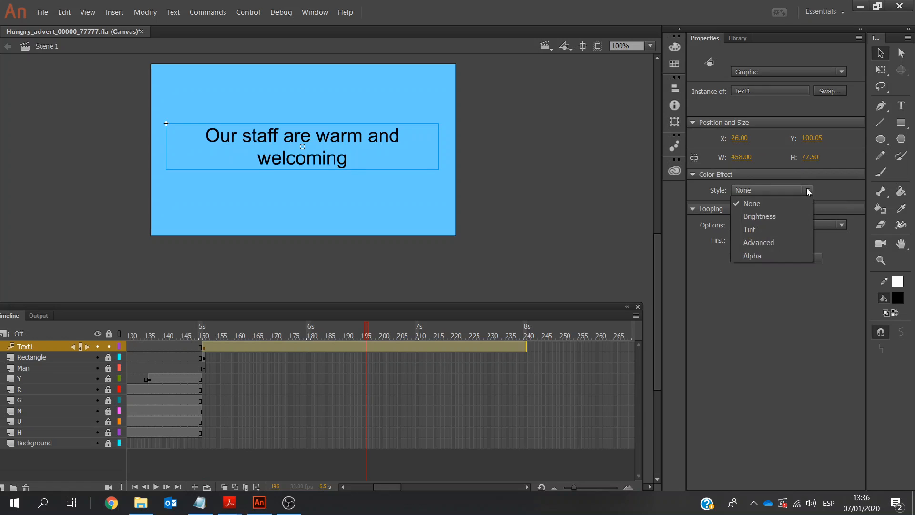
pyautogui.click(791, 256)
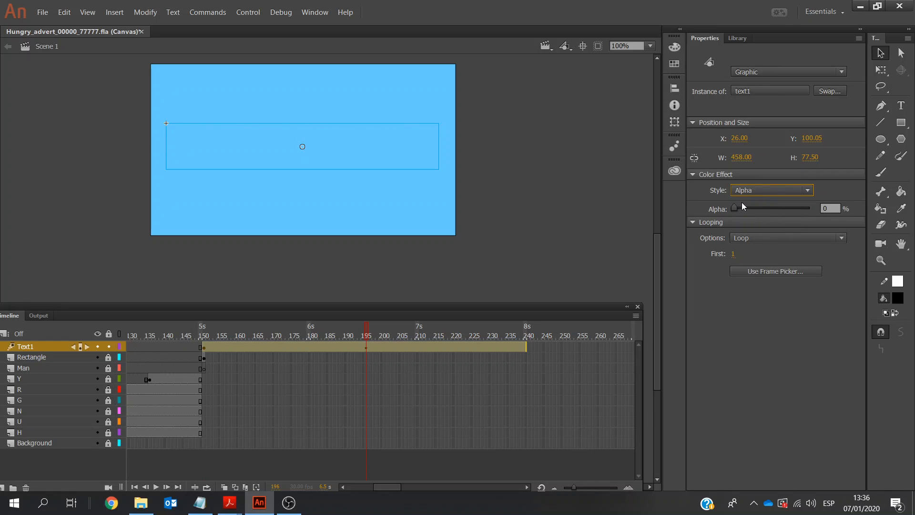
pyautogui.moveTo(735, 209); pyautogui.dragTo(836, 212)
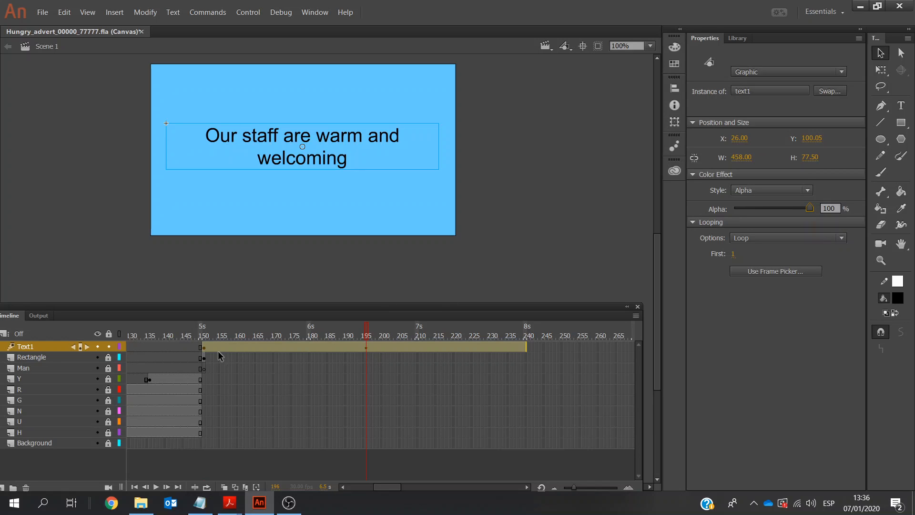
# Set the text1 symbol's alpha to 0% at frame 151, the start of the tween
pyautogui.click(204, 348)
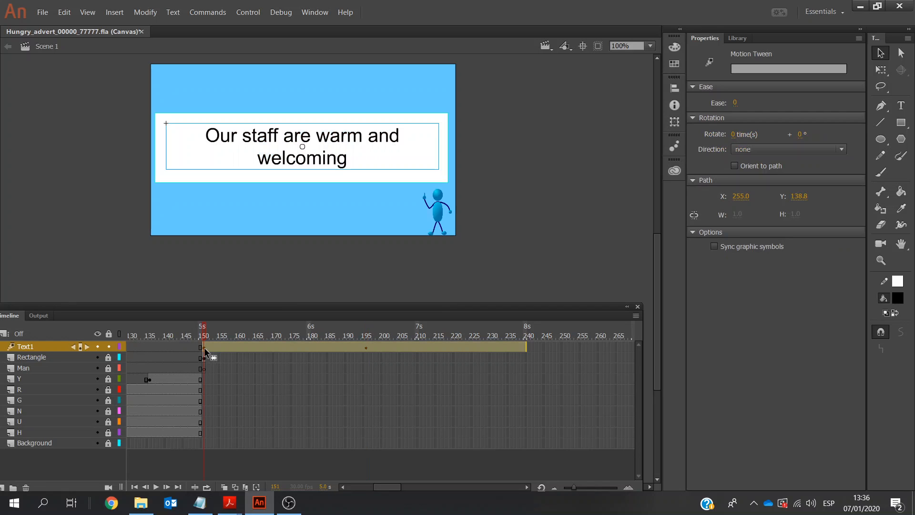
pyautogui.click(332, 153)
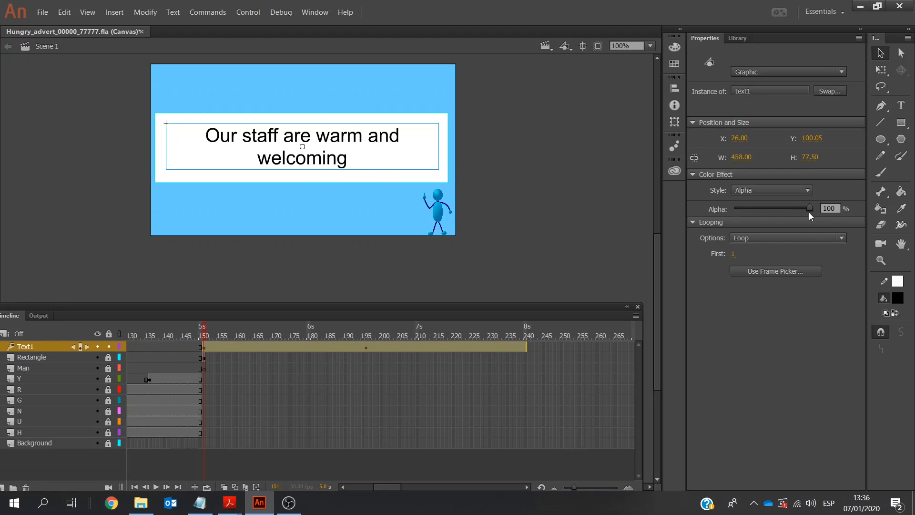
pyautogui.moveTo(708, 216); pyautogui.dragTo(709, 216)
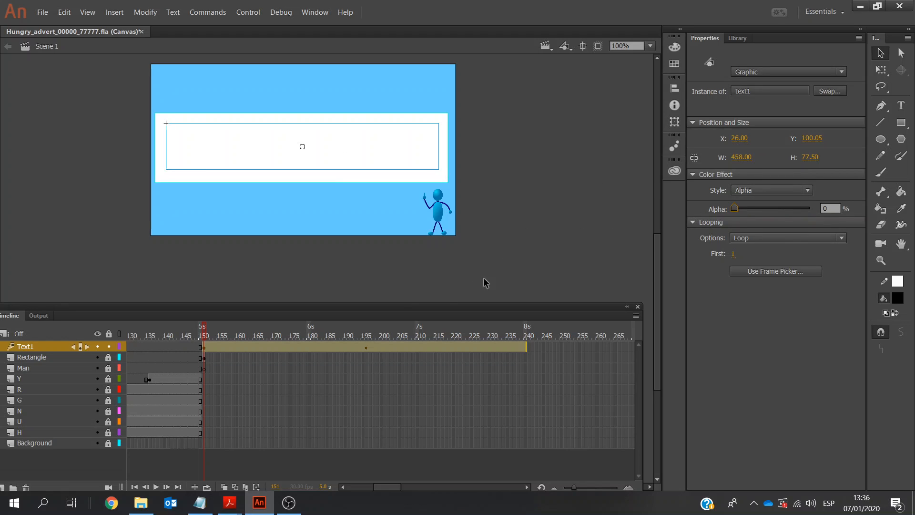
# Set the text1 symbol's alpha to 0% at frame 240, the end of the tween
pyautogui.click(523, 343)
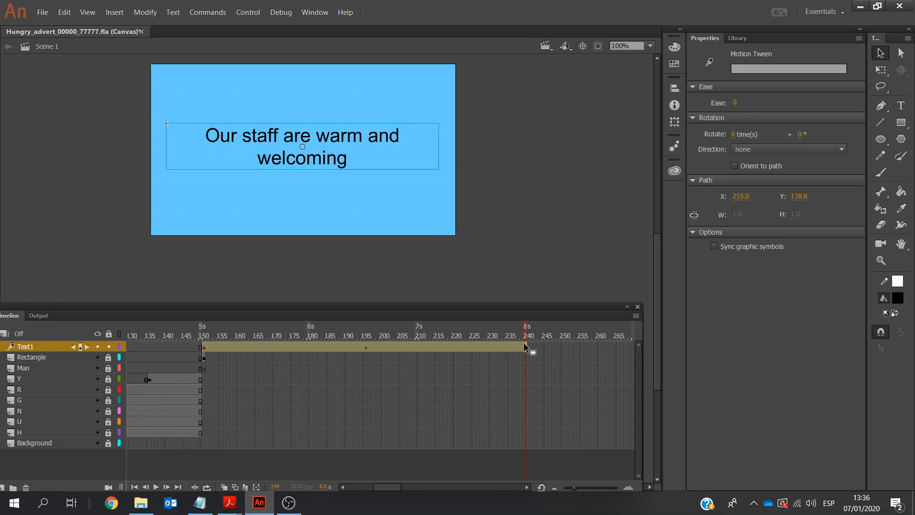
pyautogui.click(362, 154)
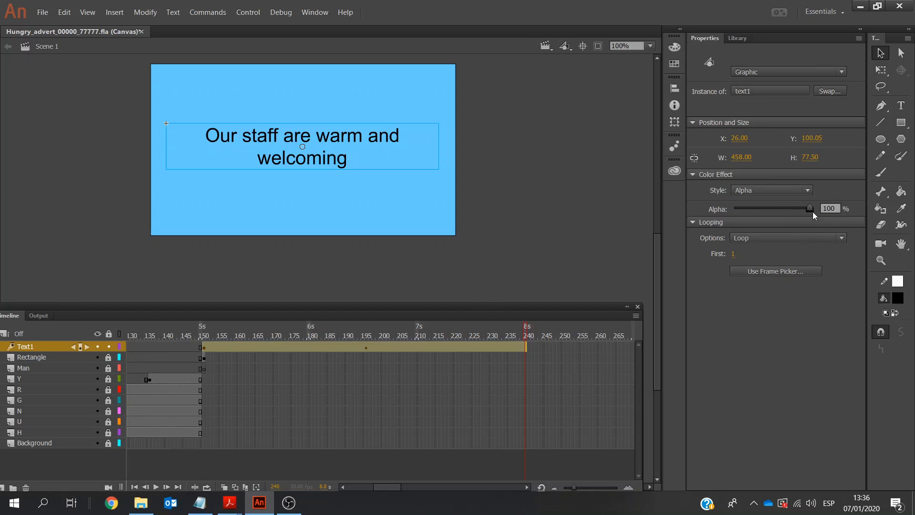
pyautogui.moveTo(809, 208); pyautogui.dragTo(734, 213)
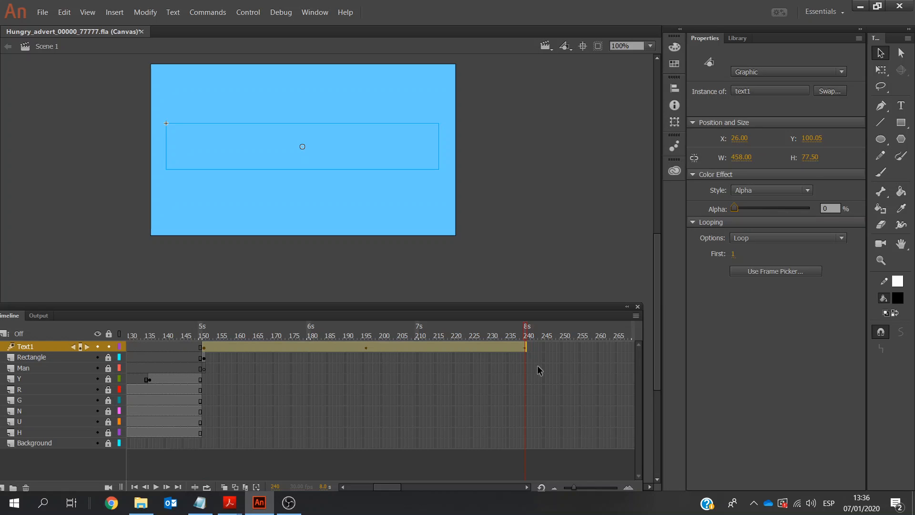
# Unlock the Rectangle and Man layers, extend both with frames to frame 240, and play the animation from the start
pyautogui.click(109, 357)
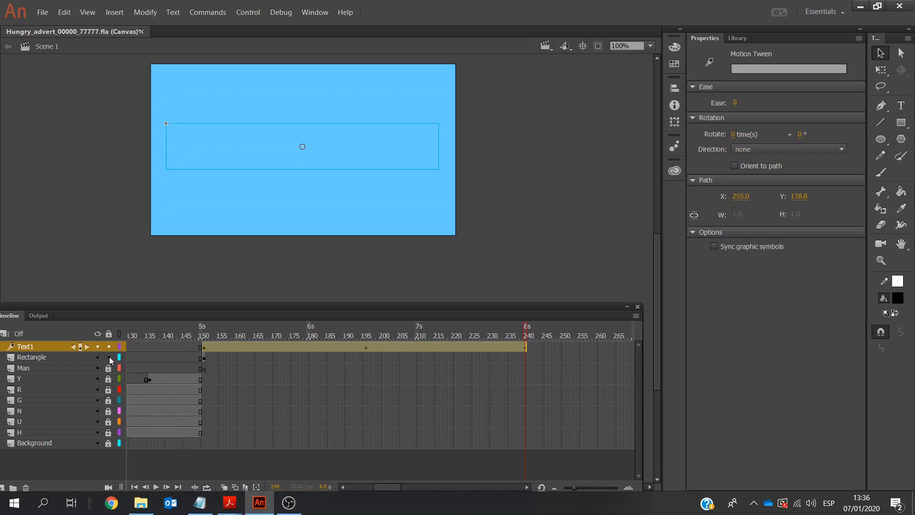
pyautogui.click(527, 358)
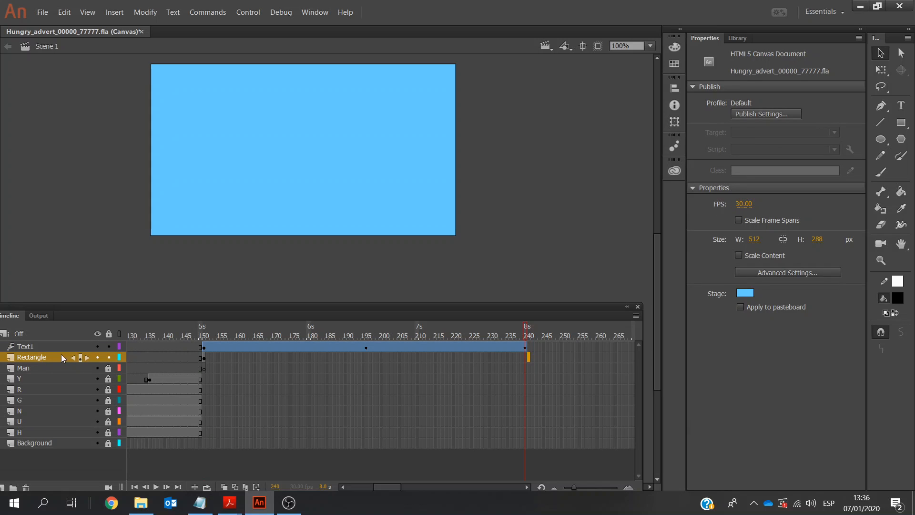
pyautogui.rightClick(526, 368)
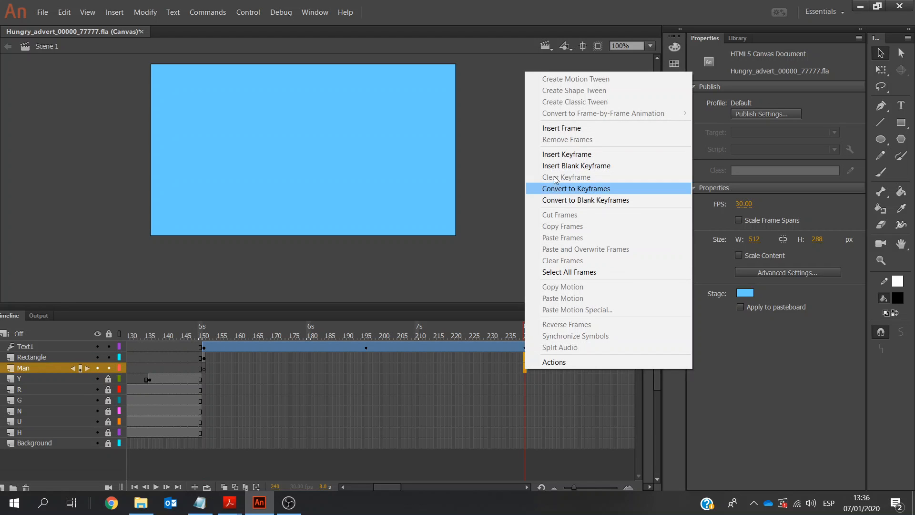
pyautogui.click(565, 127)
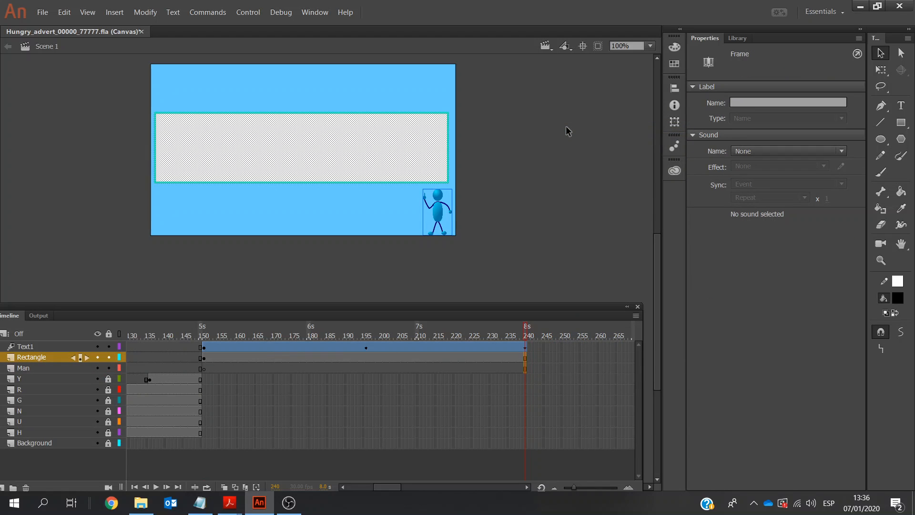
pyautogui.click(134, 486)
pyautogui.click(155, 486)
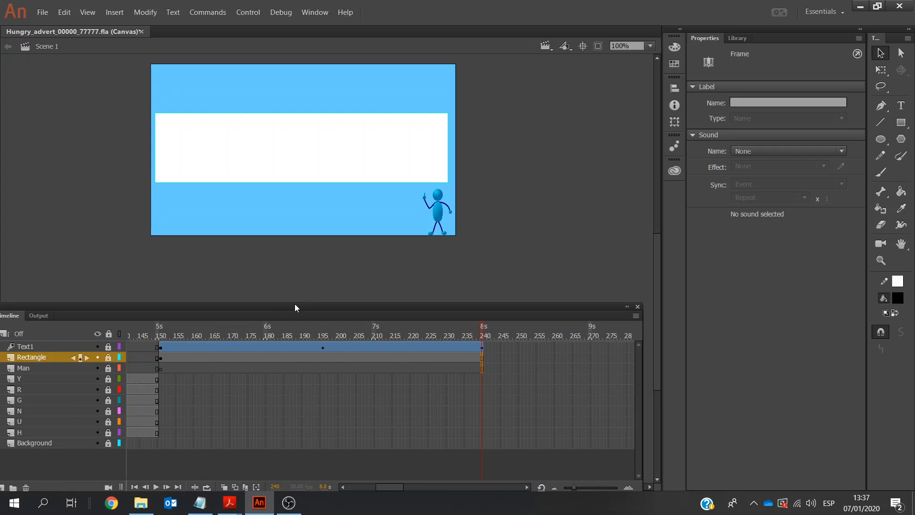
# Add a new layer above Text1 and name it Text2
pyautogui.moveTo(295, 304); pyautogui.dragTo(308, 290)
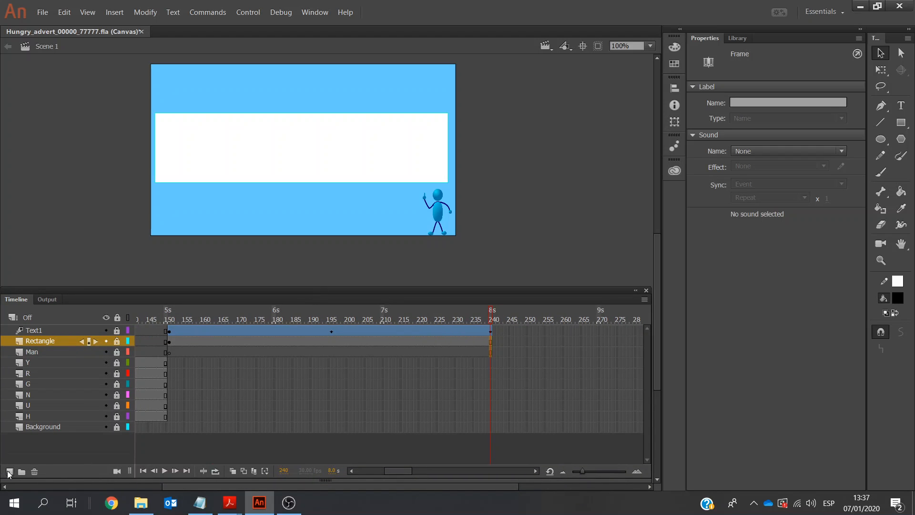
pyautogui.click(8, 472)
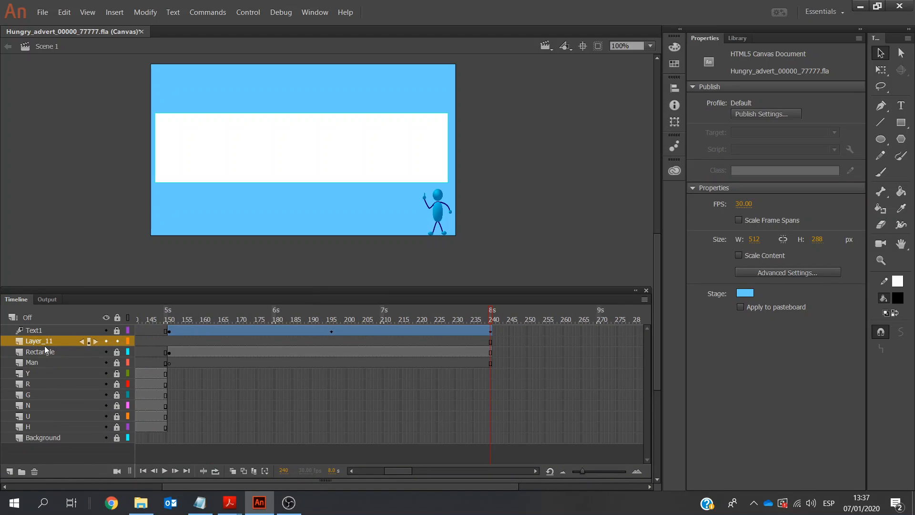
pyautogui.moveTo(39, 339); pyautogui.dragTo(39, 325)
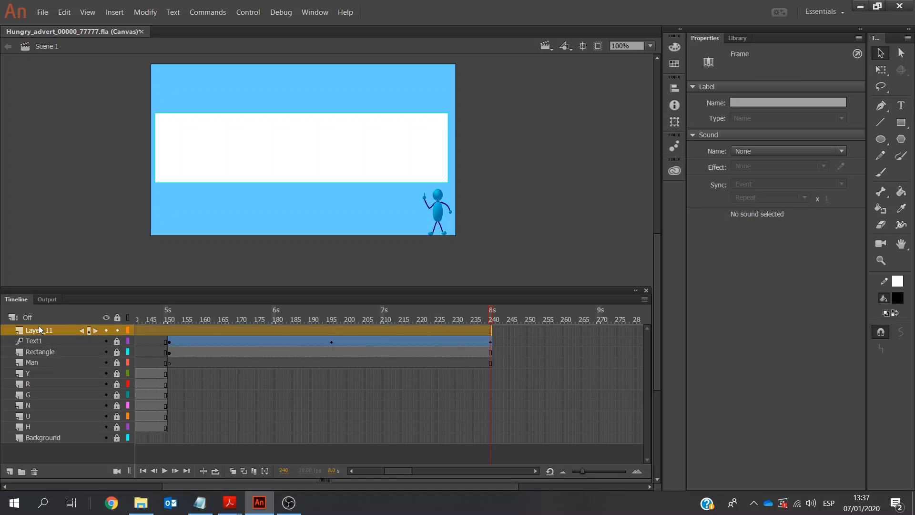
pyautogui.doubleClick(38, 330)
pyautogui.write('T')
# Switch to the exam paper 9626_s17_qp_4.pdf in Adobe Acrobat Reader to check the requirements for the second sentence
pyautogui.click(222, 501)
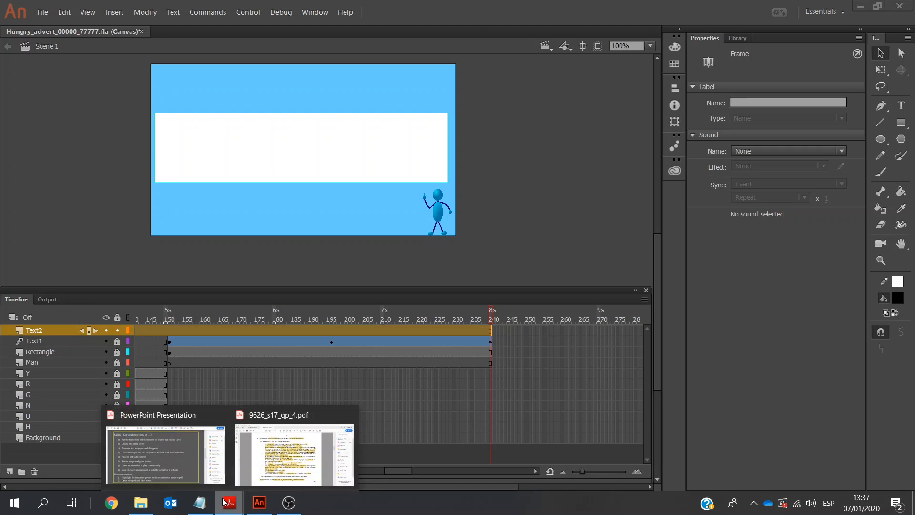
pyautogui.click(272, 467)
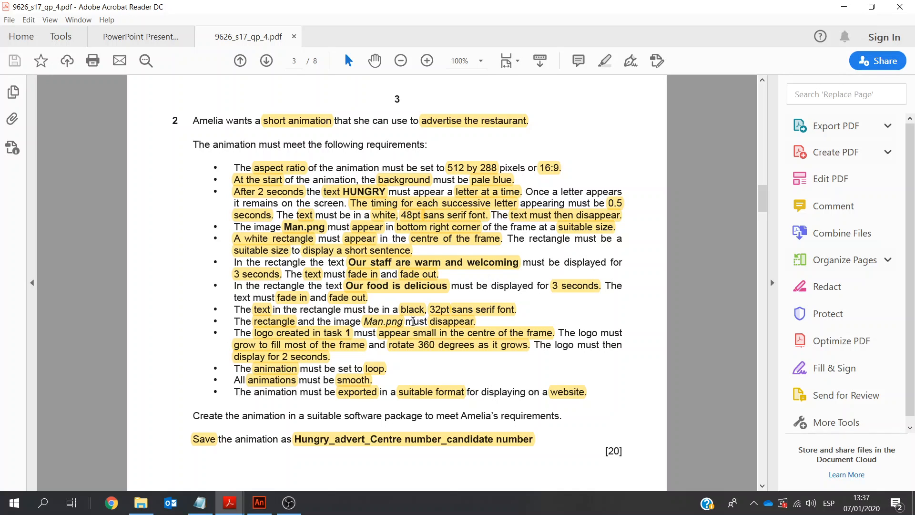
# Switch back to Adobe Animate and insert a keyframe at frame 241 on the Text2 layer
pyautogui.click(260, 503)
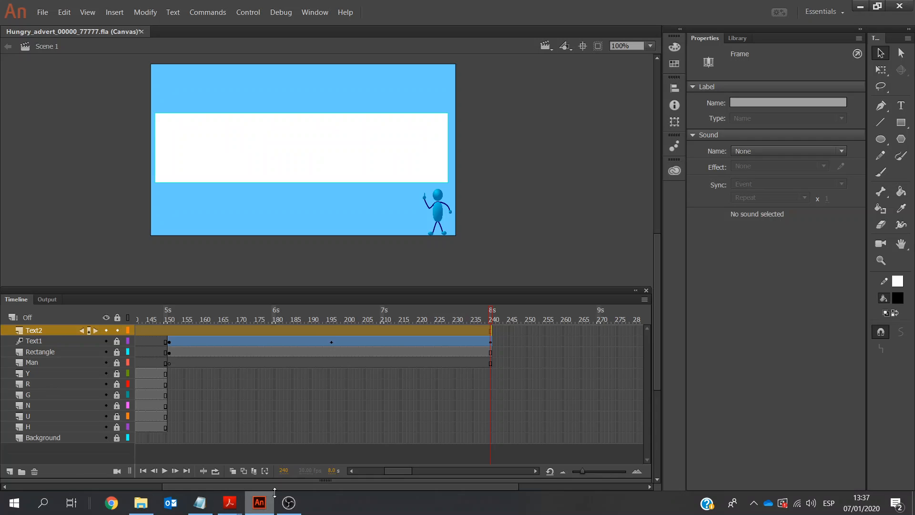
pyautogui.rightClick(492, 331)
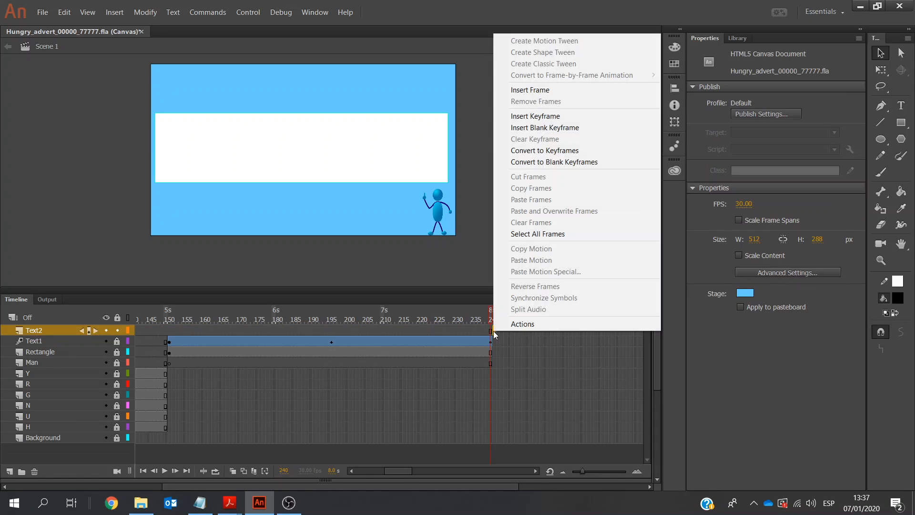
pyautogui.click(527, 119)
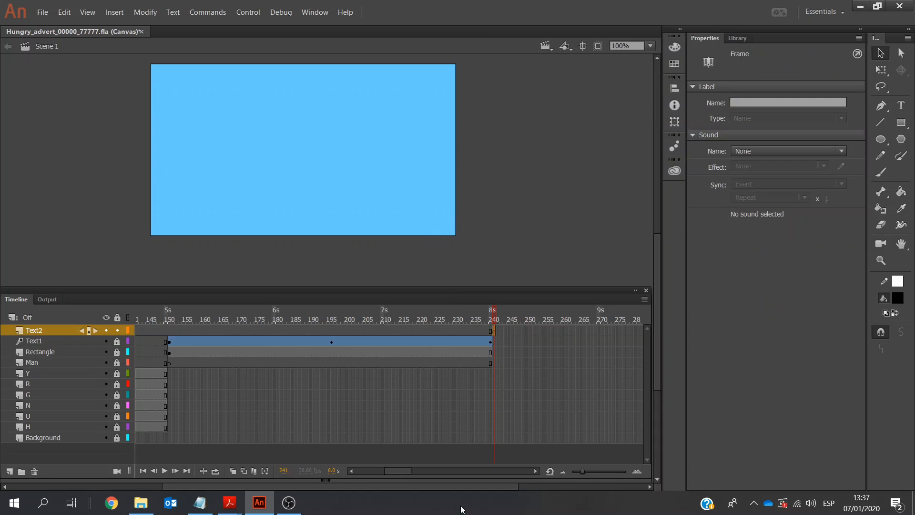
# Extend the Text2 layer with frames to frame 330, the 11-second mark
pyautogui.click(536, 471)
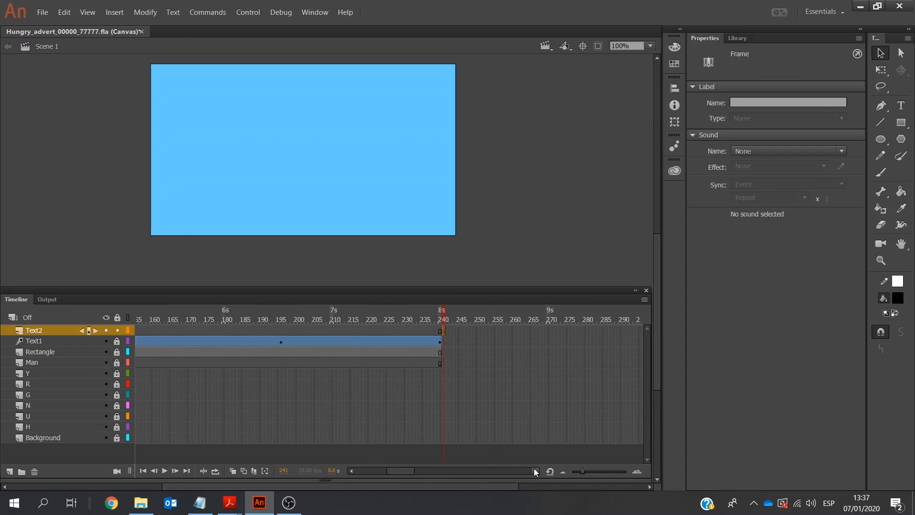
pyautogui.click(535, 471)
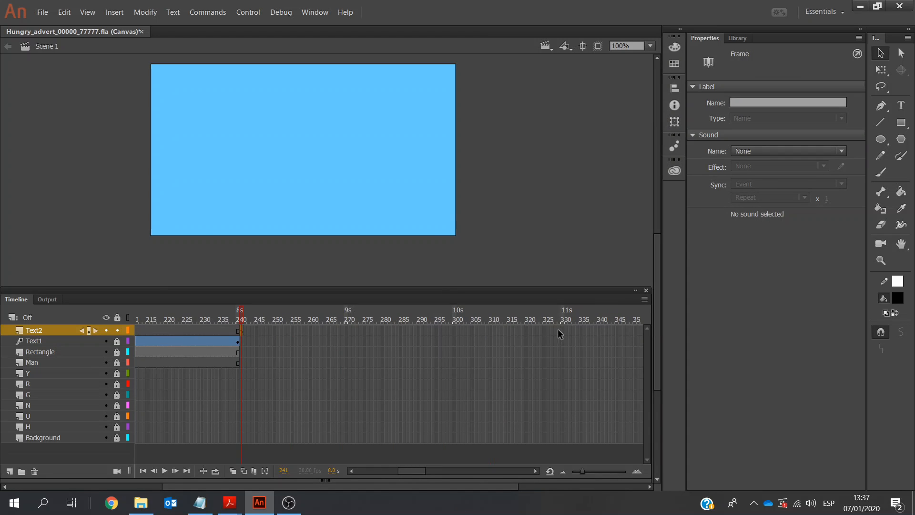
pyautogui.click(562, 329)
pyautogui.rightClick(563, 330)
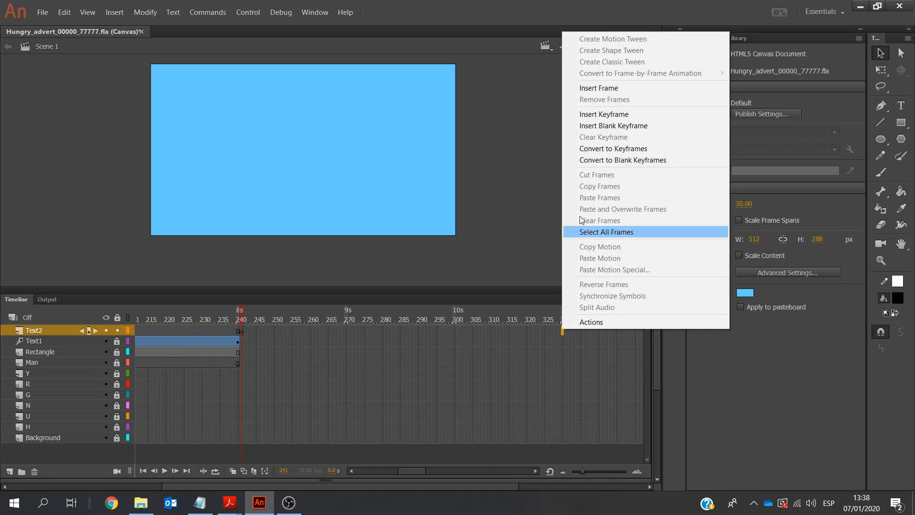
pyautogui.click(602, 88)
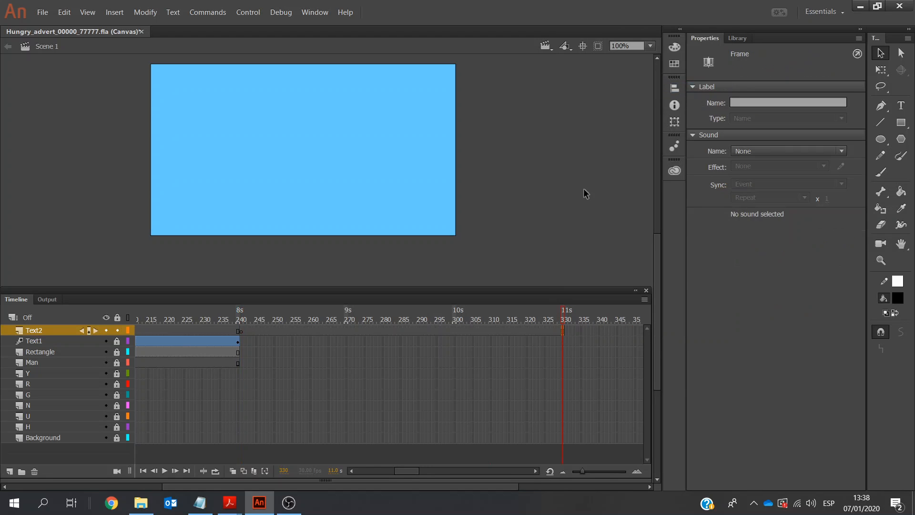
# Extend the Text1 and Rectangle layers with frames to frame 330
pyautogui.click(563, 351)
pyautogui.rightClick(562, 351)
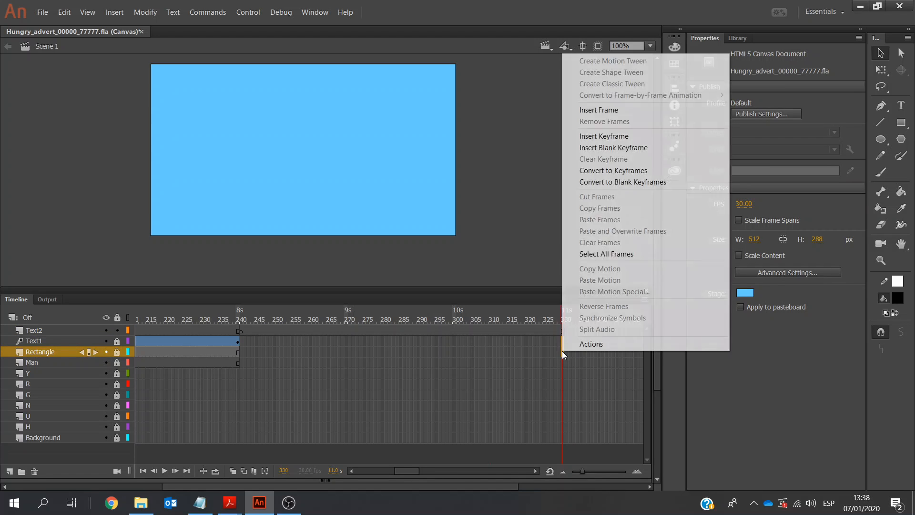
pyautogui.click(599, 111)
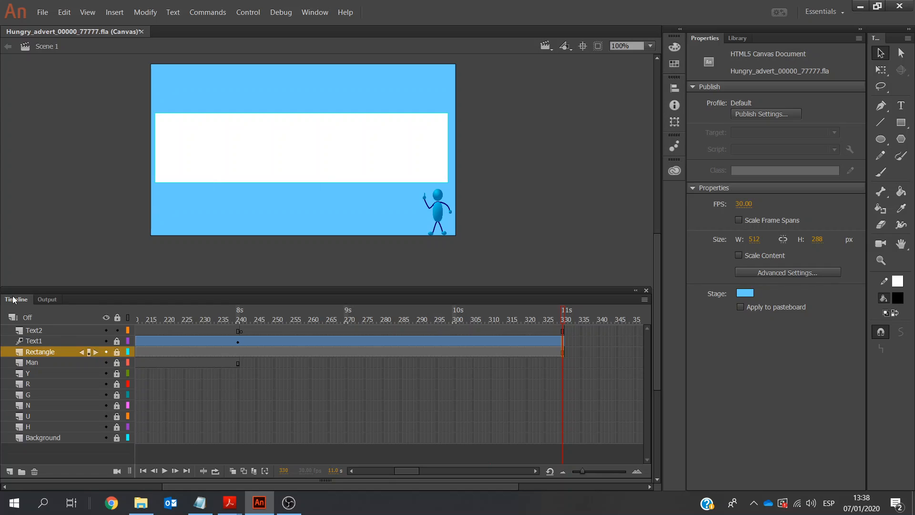
# Select the Text2 layer, copy the sentence "Our food is delicious" from the NotePad Animation file in Notepad, and return to Animate
pyautogui.click(38, 333)
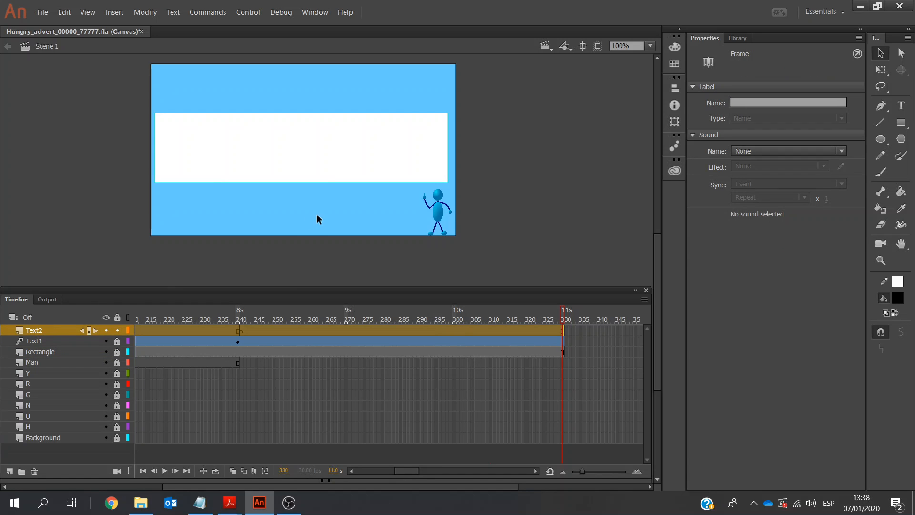
pyautogui.click(196, 503)
pyautogui.moveTo(659, 168); pyautogui.dragTo(561, 169)
pyautogui.hotkey('ctrl', 'c')
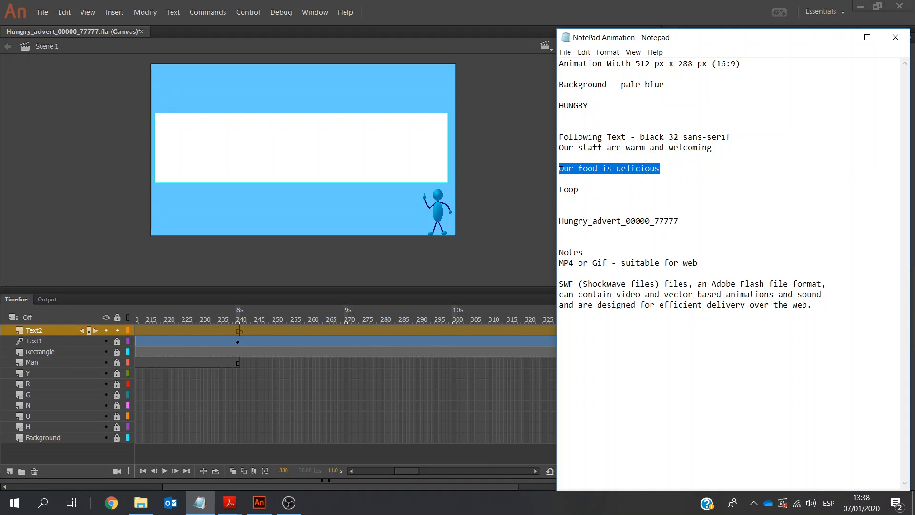
pyautogui.hotkey('alt', 'Tab')
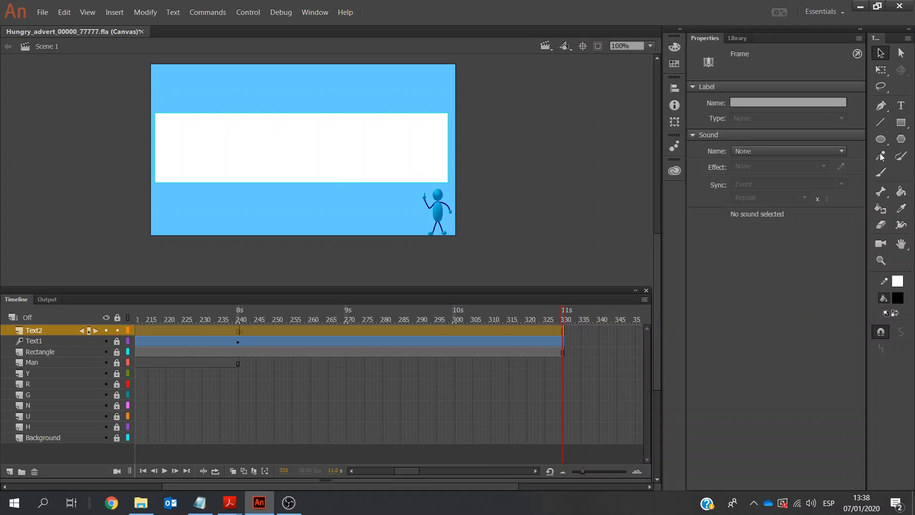
# Add a text box about 436 px wide on the white rectangle and paste "Our food is delicious" into it
pyautogui.click(906, 108)
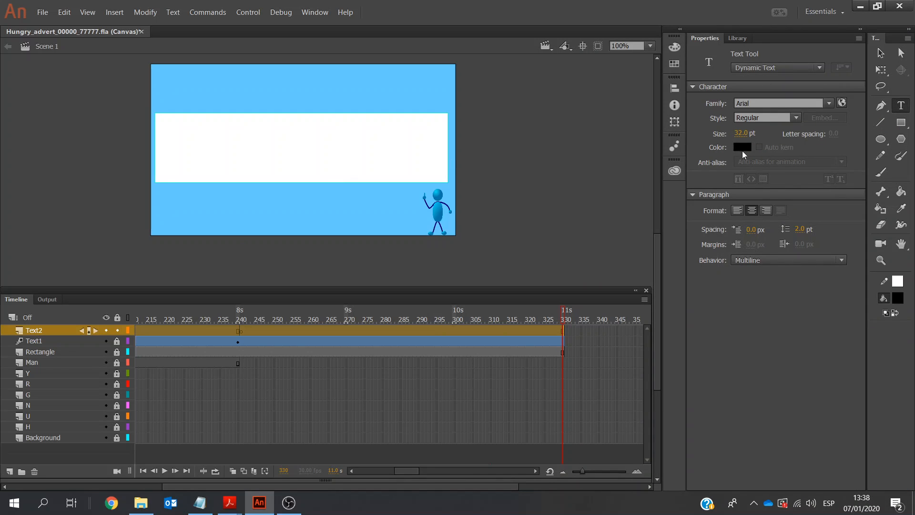
pyautogui.click(162, 134)
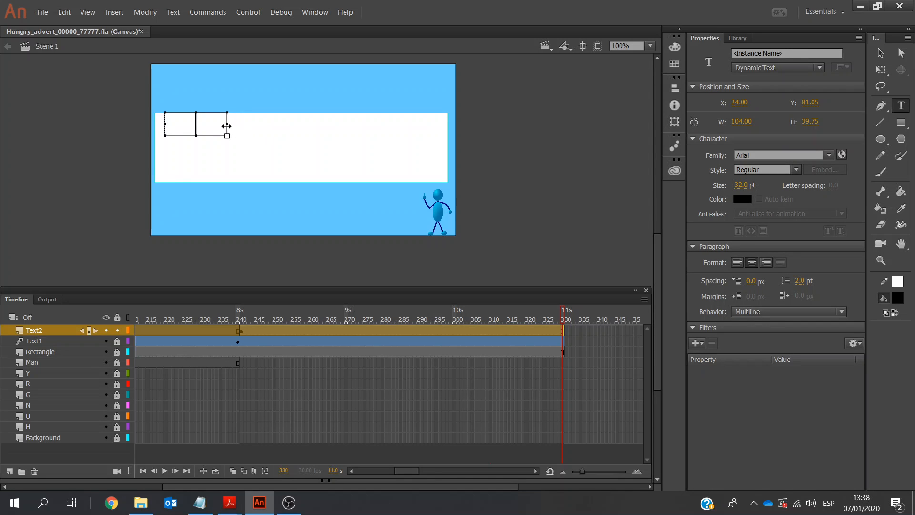
pyautogui.moveTo(227, 123); pyautogui.dragTo(424, 125)
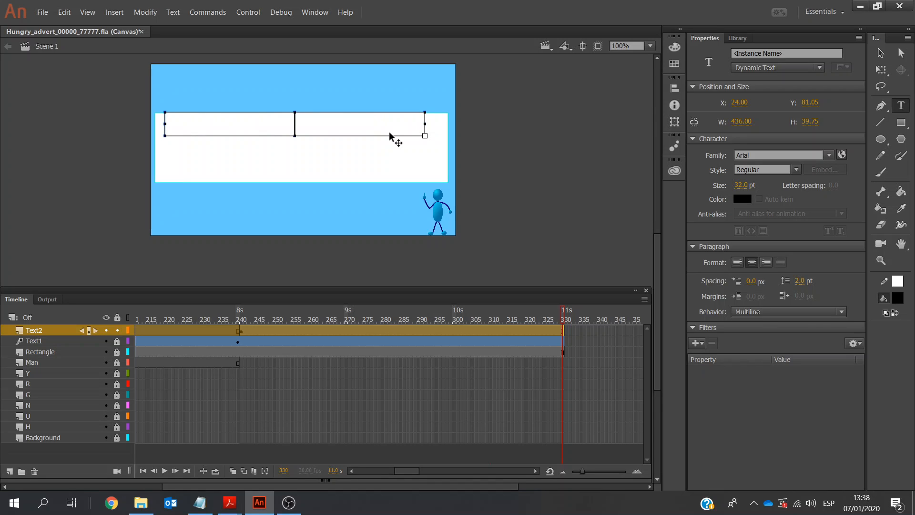
pyautogui.hotkey('ctrl', 'v')
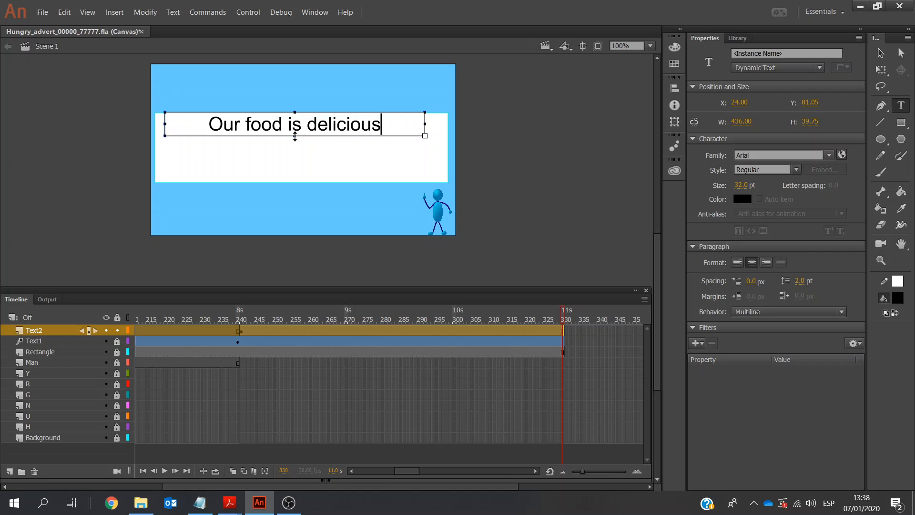
# Nudge the "Our food is delicious" text box down and slightly right to about X 28, Y 122
pyautogui.click(881, 53)
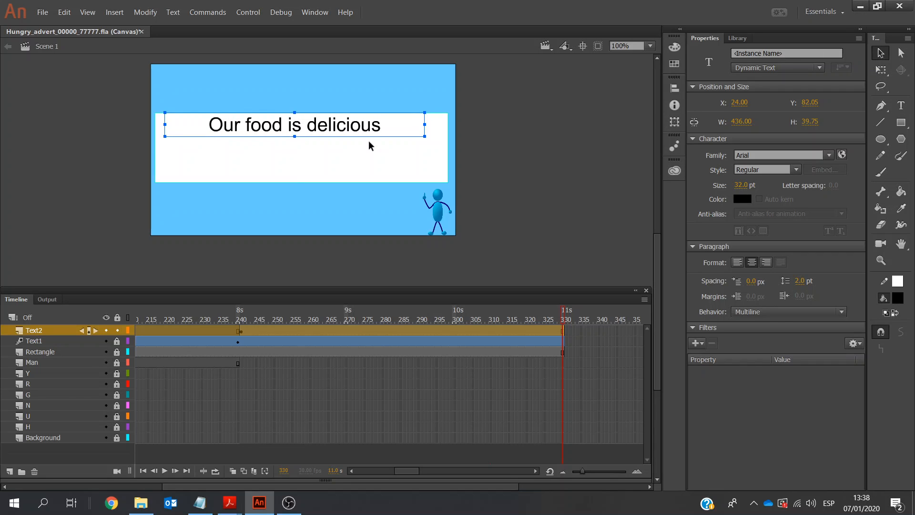
pyautogui.press('Down')
pyautogui.press('Down')
pyautogui.press('Down')
pyautogui.press('Down')
pyautogui.press('Down')
pyautogui.press('Down')
pyautogui.press('Down')
pyautogui.press('Down')
pyautogui.press('Down')
pyautogui.press('Down')
pyautogui.press('Down')
pyautogui.press('Down')
pyautogui.press('Down')
pyautogui.press('Down')
pyautogui.press('Down')
pyautogui.press('Down')
pyautogui.press('Down')
pyautogui.press('Down')
pyautogui.press('Down')
pyautogui.press('Down')
pyautogui.press('Down')
pyautogui.press('Down')
pyautogui.press('Down')
pyautogui.press('Down')
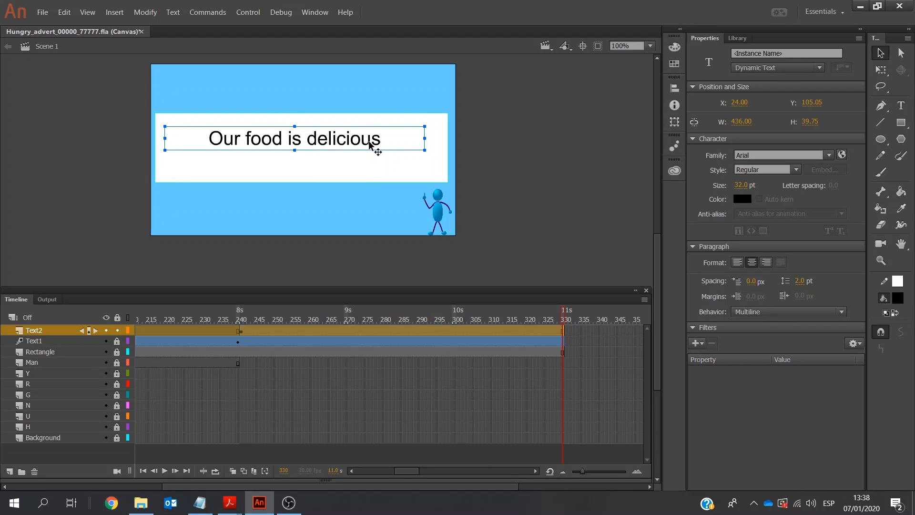
pyautogui.press('Down')
pyautogui.press('Down')
pyautogui.press('Down')
pyautogui.press('Down')
pyautogui.press('Down')
pyautogui.press('Down')
pyautogui.press('Down')
pyautogui.press('Down')
pyautogui.press('Down')
pyautogui.press('Down')
pyautogui.press('Down')
pyautogui.press('Down')
pyautogui.press('Down')
pyautogui.press('Down')
pyautogui.press('Down')
pyautogui.press('Down')
pyautogui.press('Down')
pyautogui.press('Right')
pyautogui.press('Right')
pyautogui.press('Right')
pyautogui.press('Right')
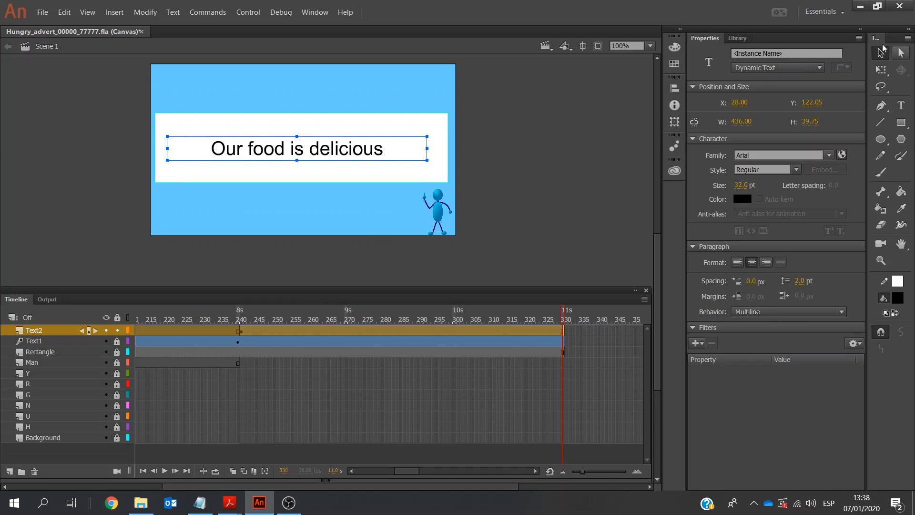
# Centre the "Our food is delicious" text box vertically and horizontally on the stage, then deselect it
pyautogui.click(674, 88)
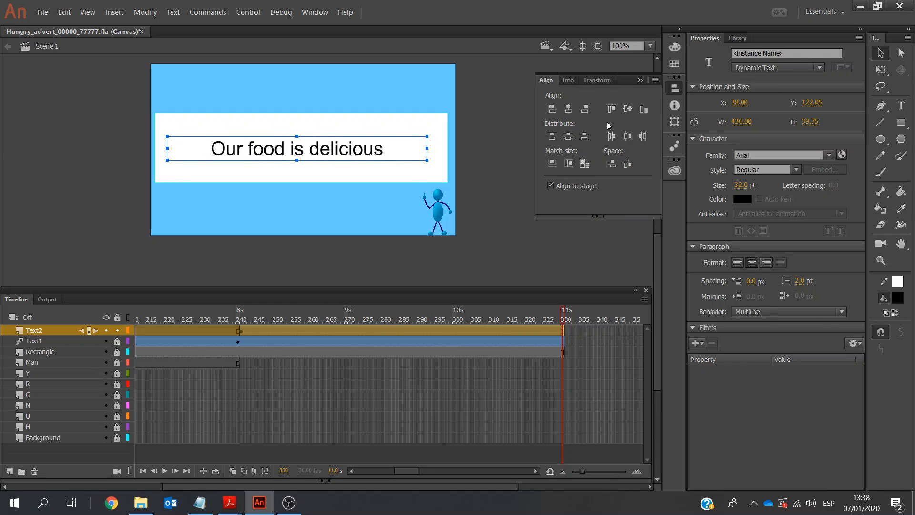
pyautogui.click(569, 137)
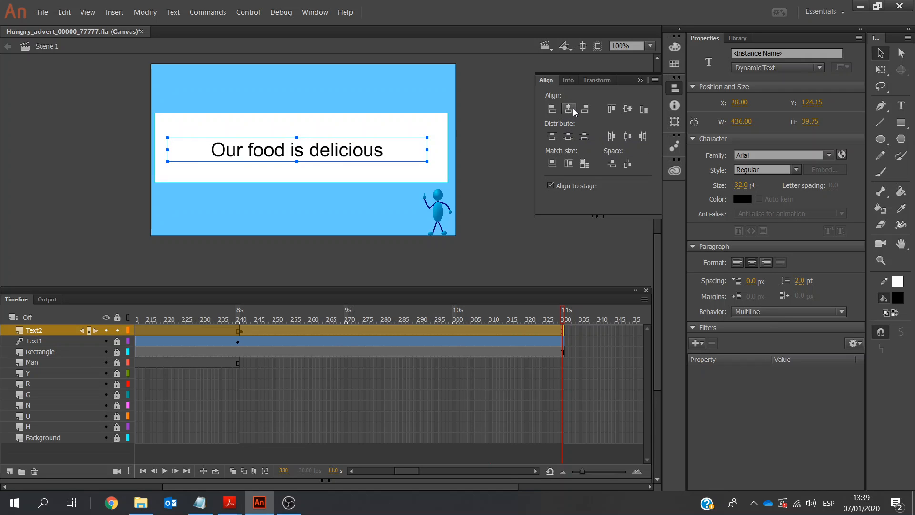
pyautogui.click(574, 112)
pyautogui.click(490, 111)
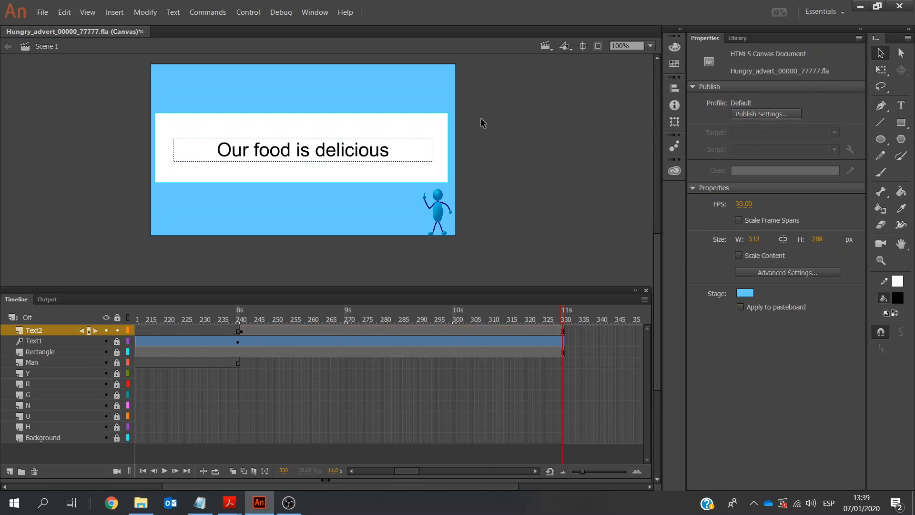
# Convert the sentence at frame 241 to a graphic symbol named text2 and apply a motion tween to it
pyautogui.click(241, 332)
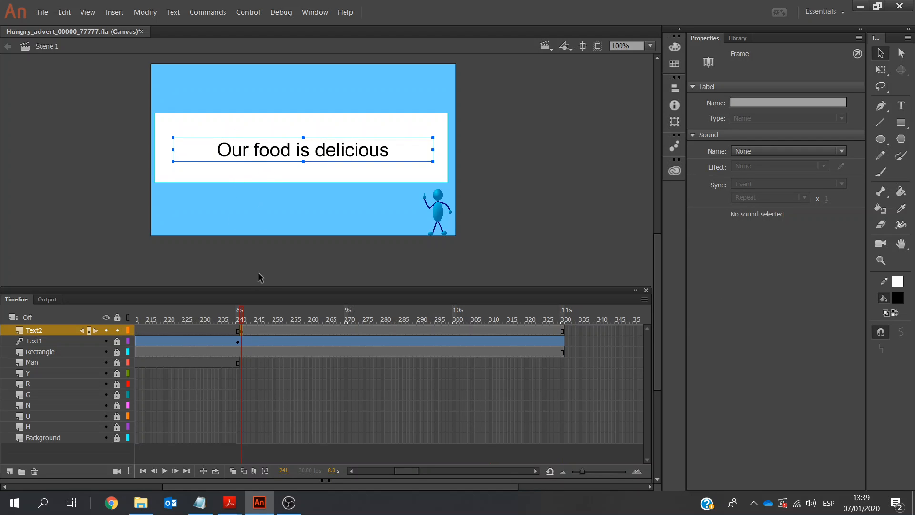
pyautogui.rightClick(257, 151)
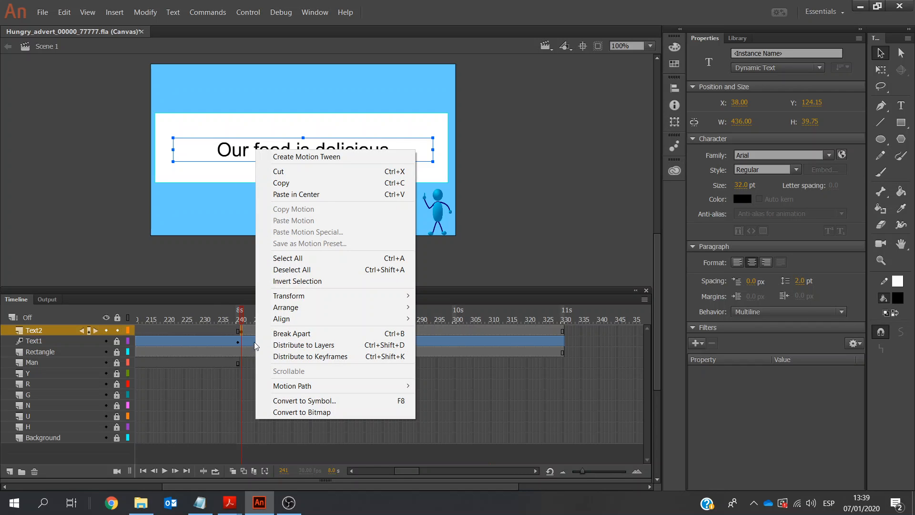
pyautogui.click(328, 401)
pyautogui.write('text2')
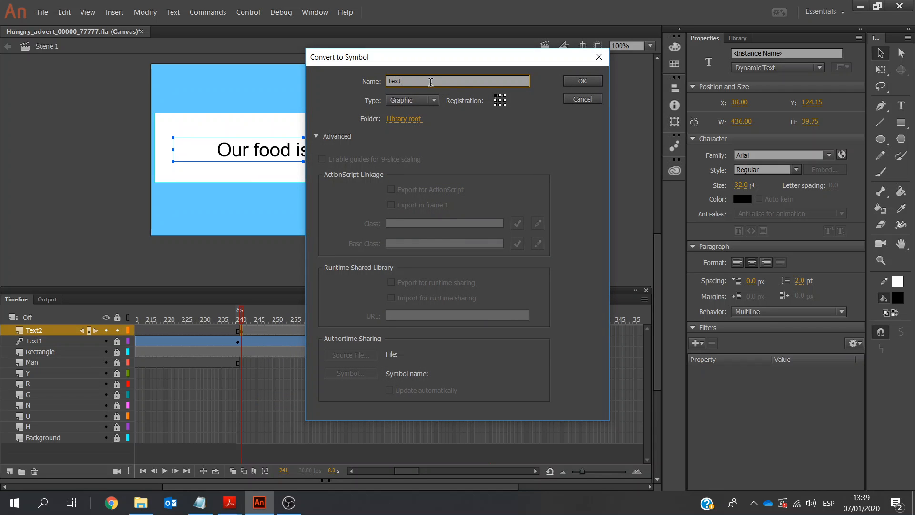
pyautogui.click(580, 81)
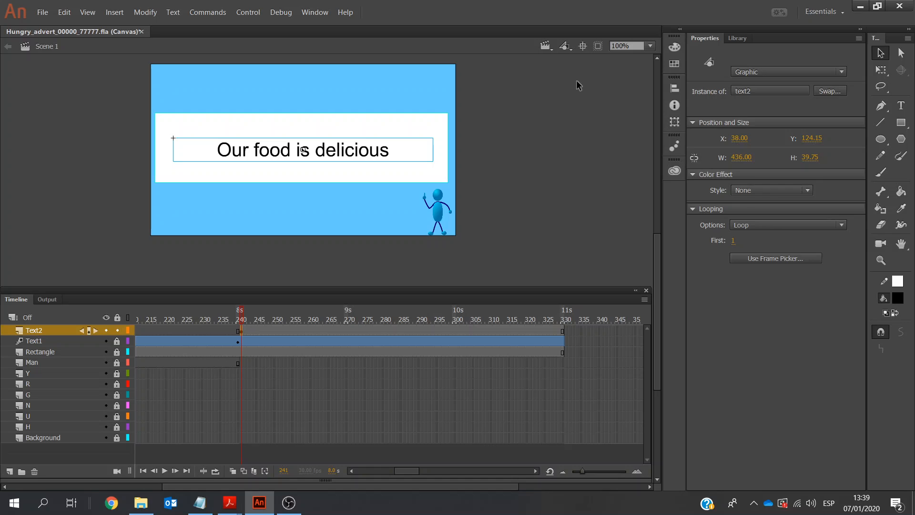
pyautogui.click(115, 13)
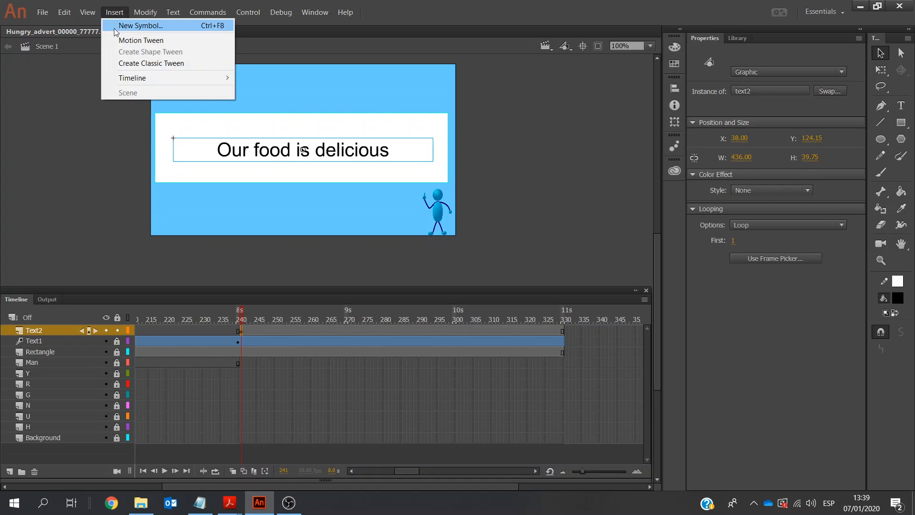
pyautogui.click(120, 41)
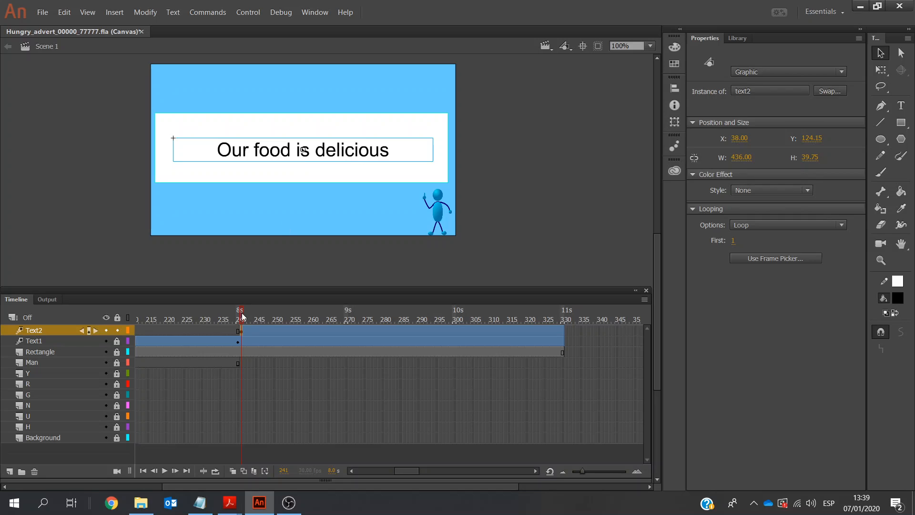
# Set the text2 symbol's alpha to 0% at frame 241, the start of its tween
pyautogui.click(242, 332)
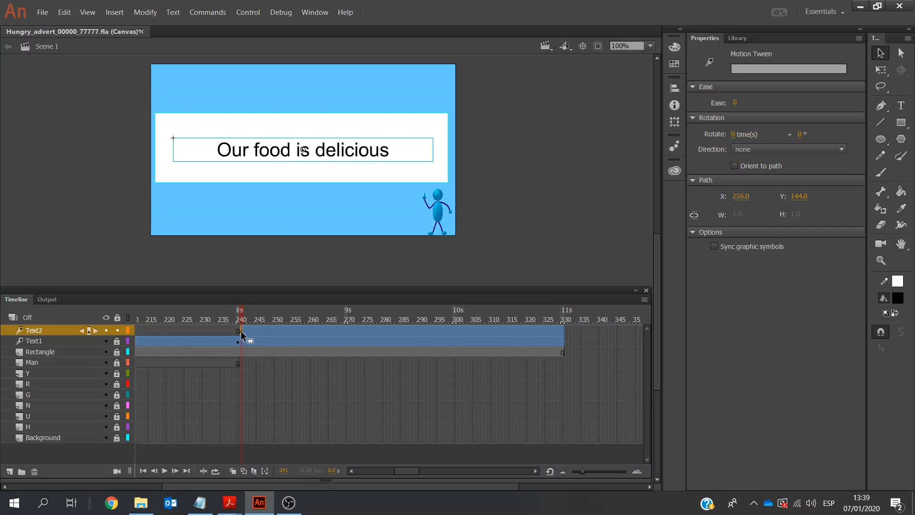
pyautogui.click(241, 332)
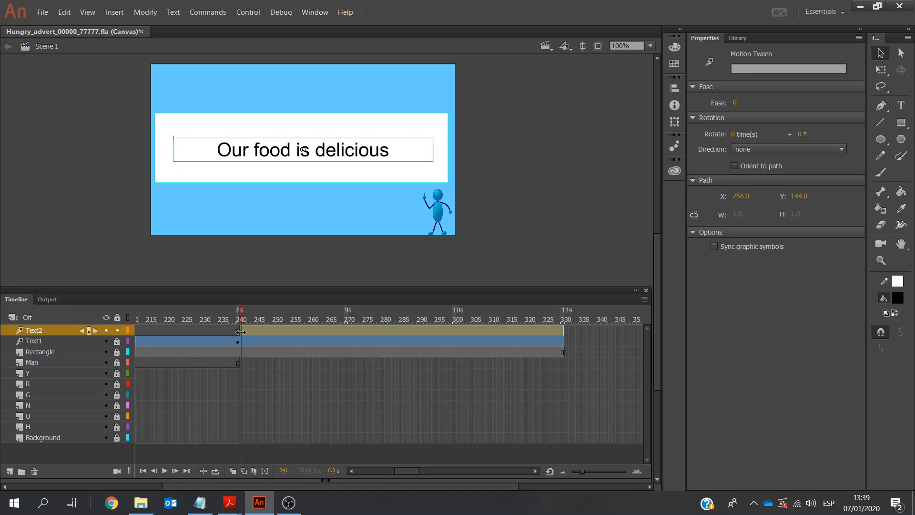
pyautogui.click(249, 333)
pyautogui.moveTo(238, 333); pyautogui.dragTo(244, 334)
pyautogui.click(242, 333)
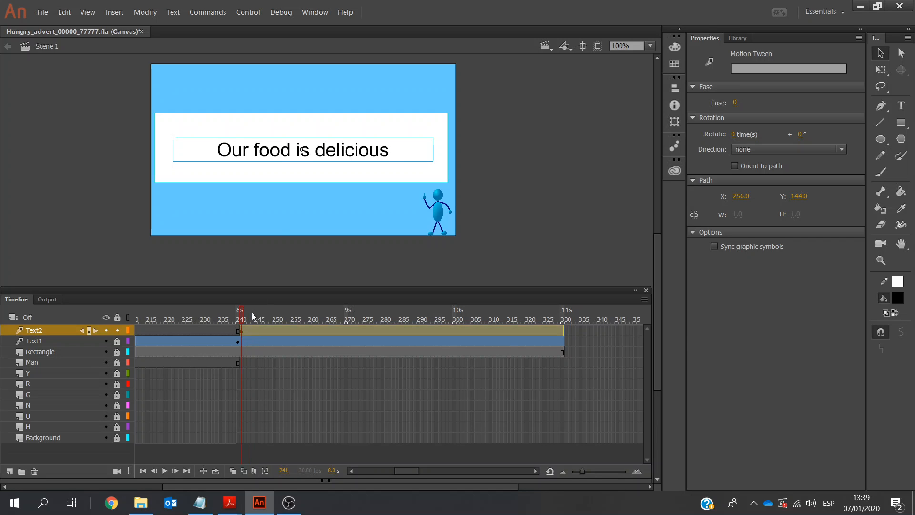
pyautogui.click(282, 162)
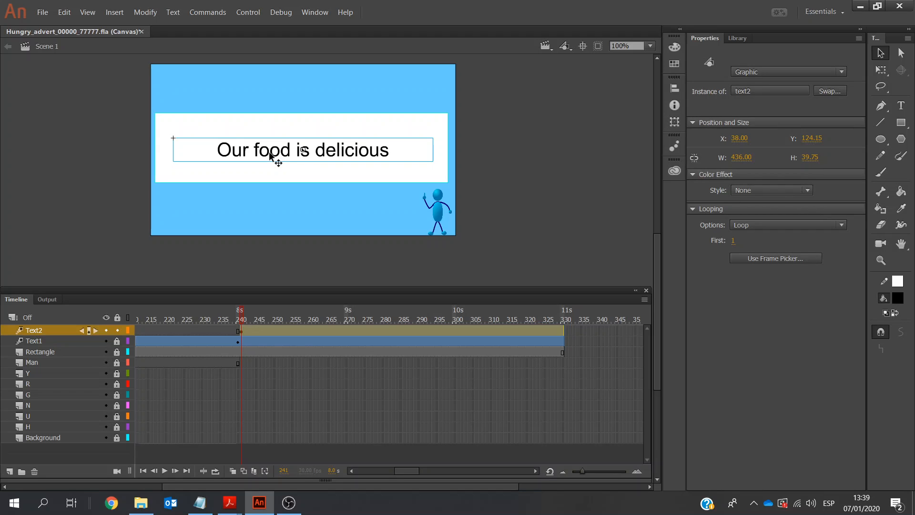
pyautogui.click(809, 191)
pyautogui.click(780, 255)
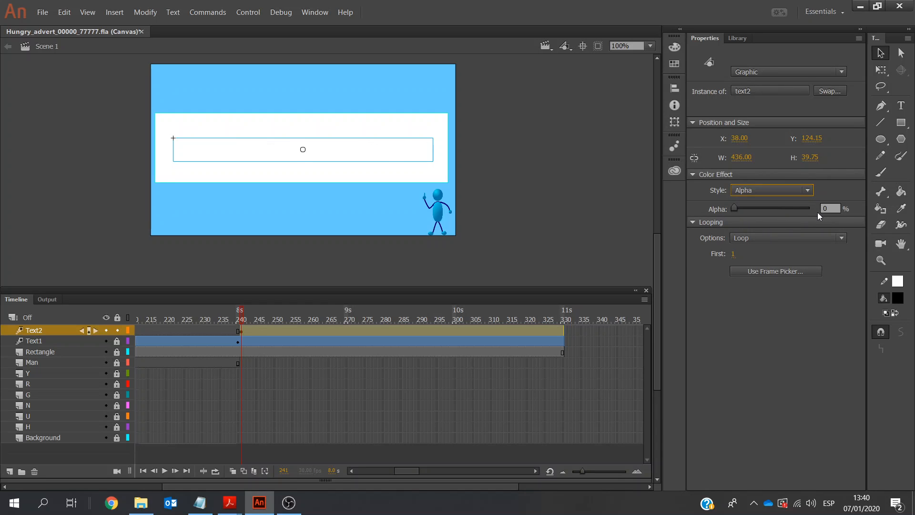
# Set the text2 symbol's alpha to 100% at frame 286, midway through its tween
pyautogui.click(404, 330)
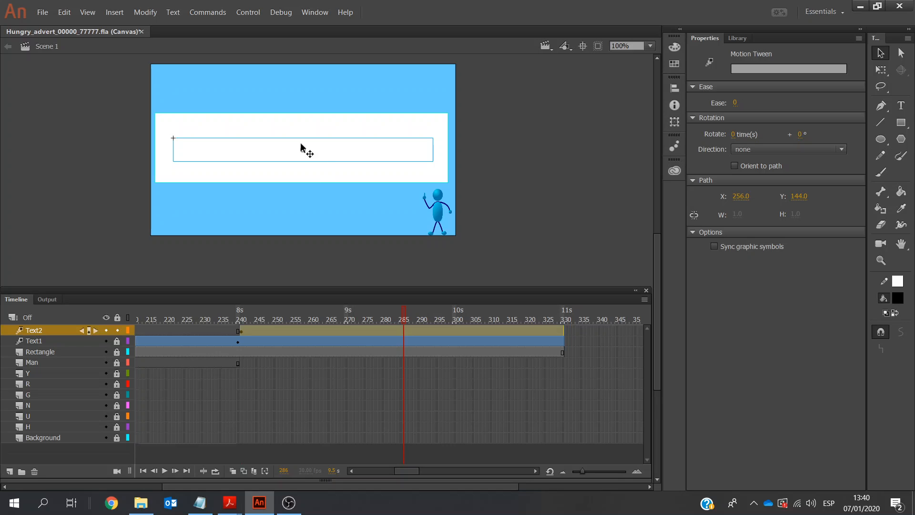
pyautogui.click(342, 151)
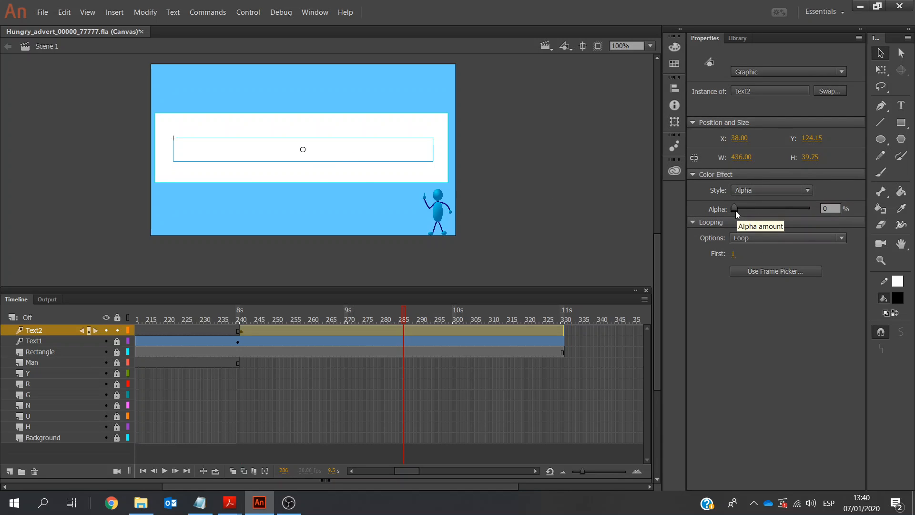
pyautogui.moveTo(733, 209); pyautogui.dragTo(815, 213)
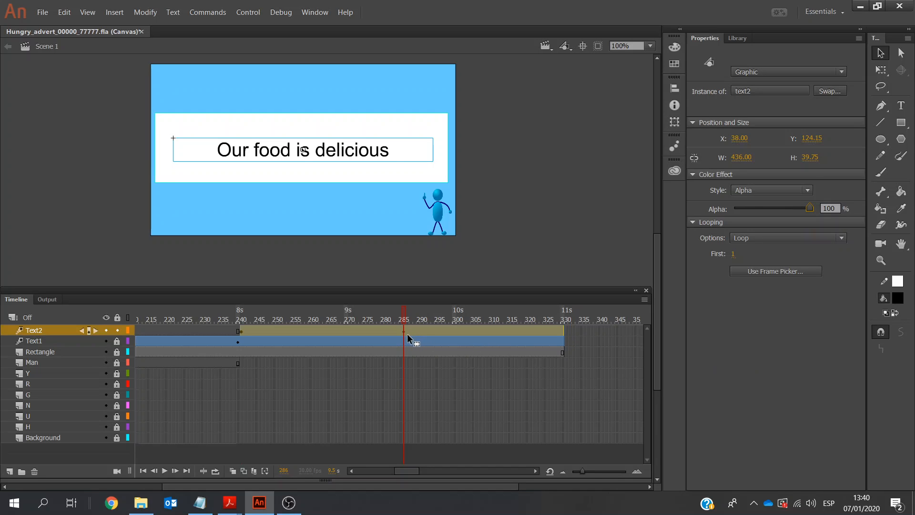
# Set the text2 symbol's alpha to 1% at frame 330, the end of its tween
pyautogui.click(561, 329)
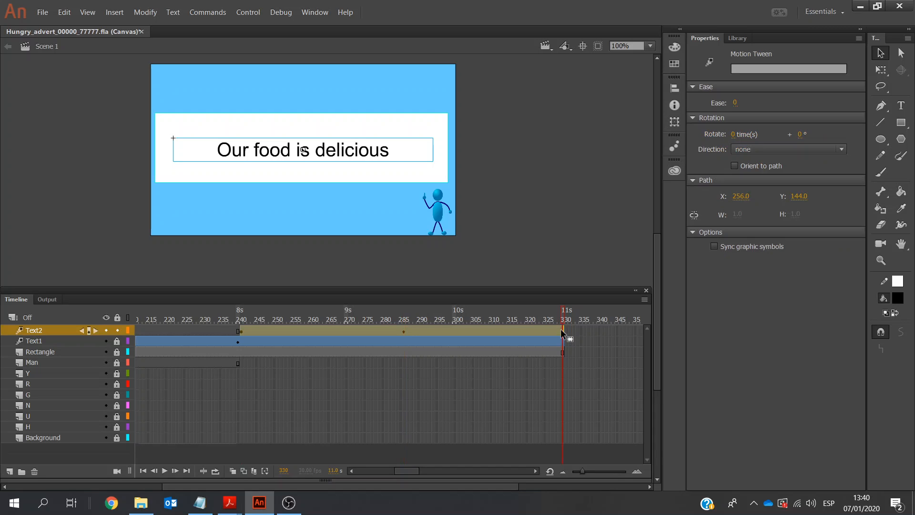
pyautogui.click(339, 150)
pyautogui.moveTo(811, 210); pyautogui.dragTo(736, 210)
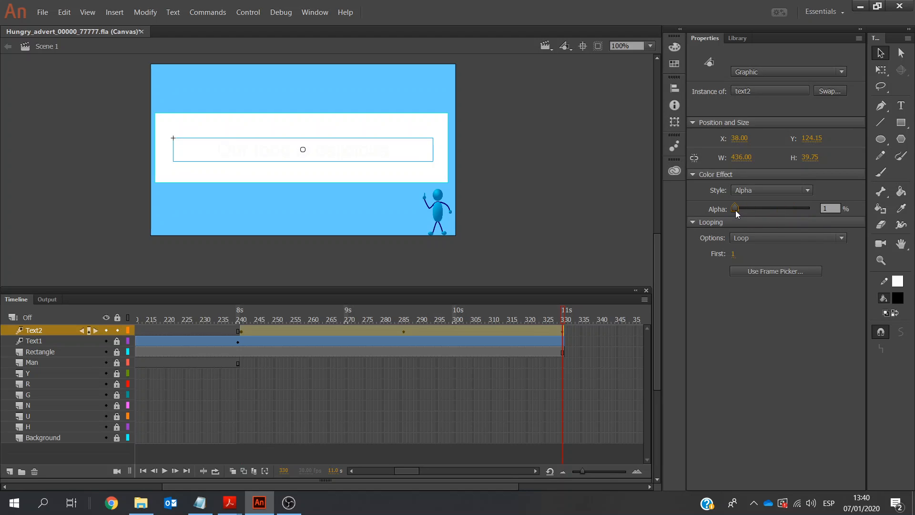
# Save the animation file and lock the Text2 layer
pyautogui.click(50, 13)
pyautogui.click(60, 115)
pyautogui.click(117, 330)
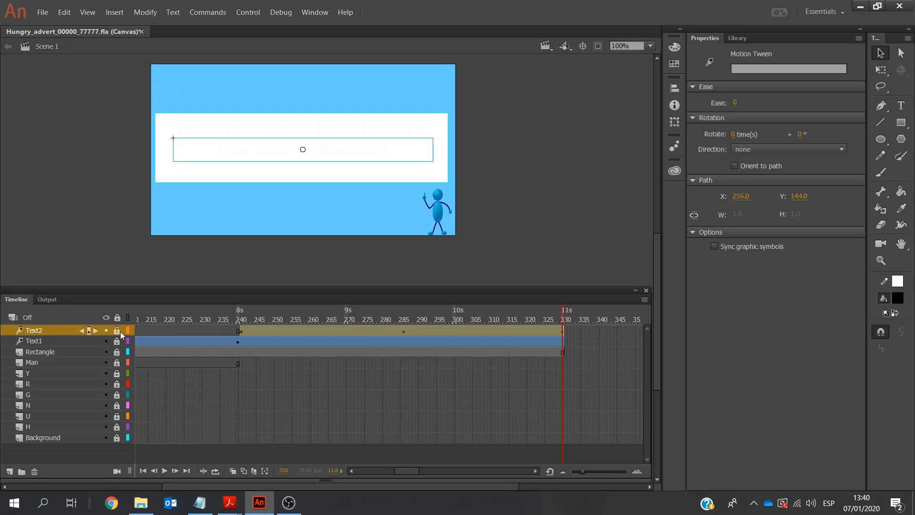
# Add a new layer above Text2, check the exam paper's logo requirements, and name the layer logo
pyautogui.click(9, 472)
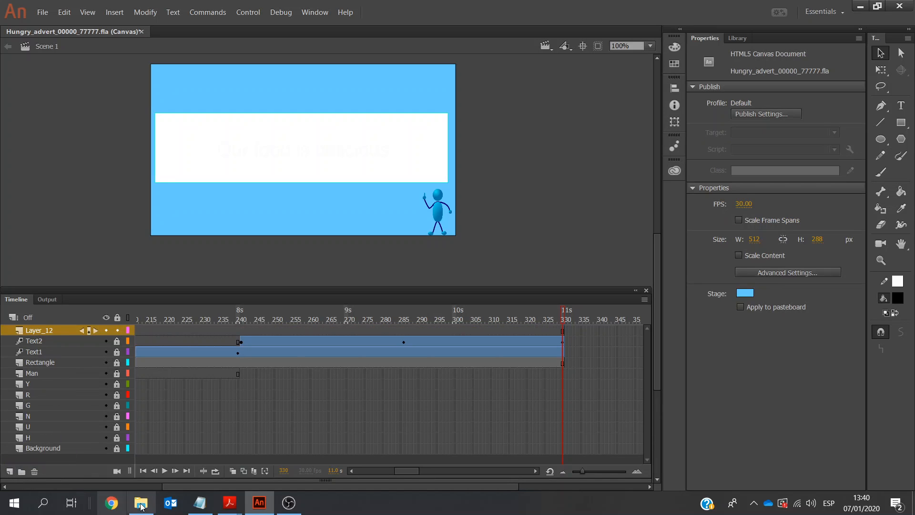
pyautogui.moveTo(229, 503)
pyautogui.click(288, 458)
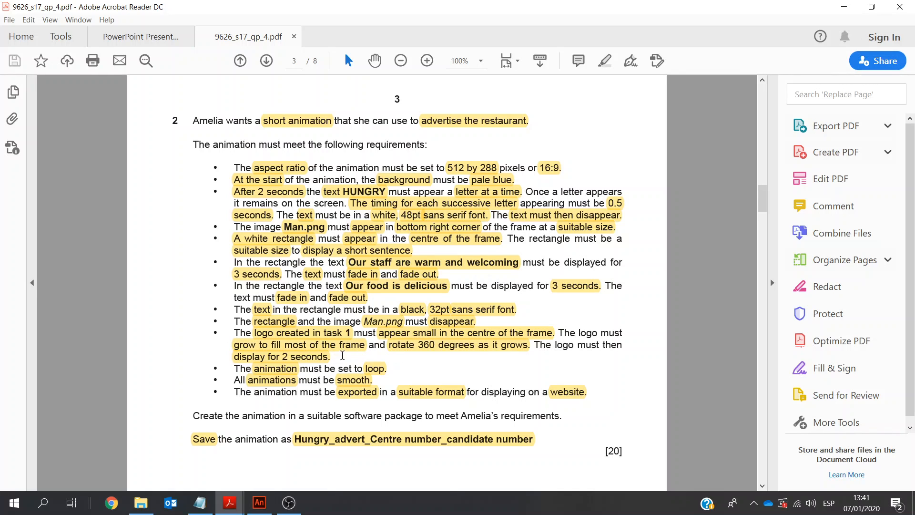
pyautogui.click(259, 502)
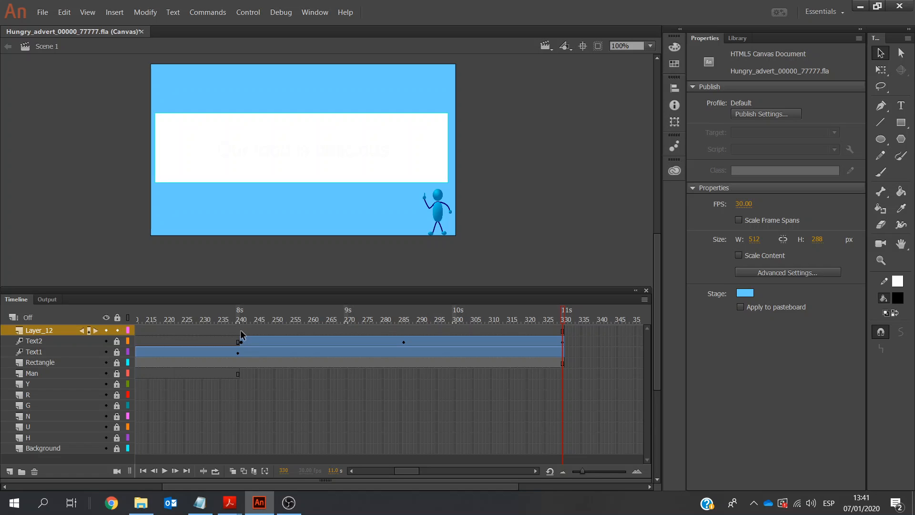
pyautogui.doubleClick(43, 330)
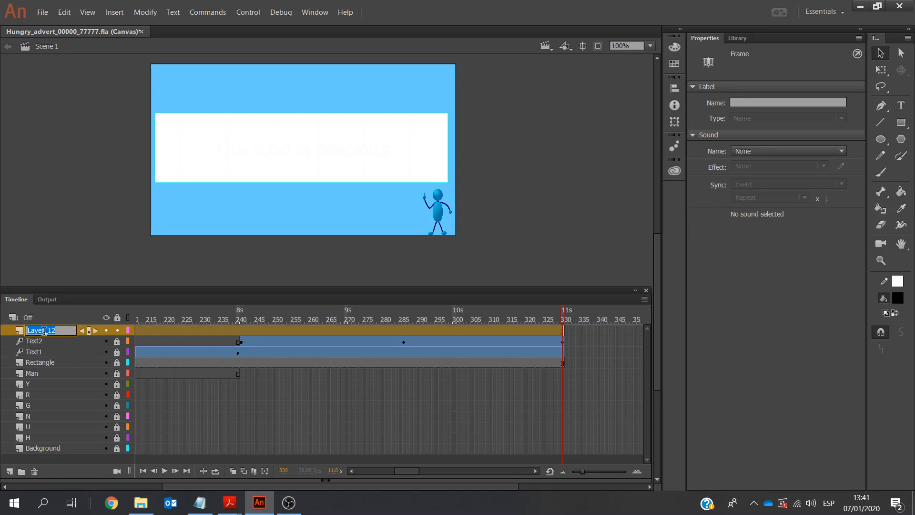
pyautogui.write('logo')
# Insert a keyframe at frame 331 on the logo layer
pyautogui.click(565, 331)
pyautogui.rightClick(565, 330)
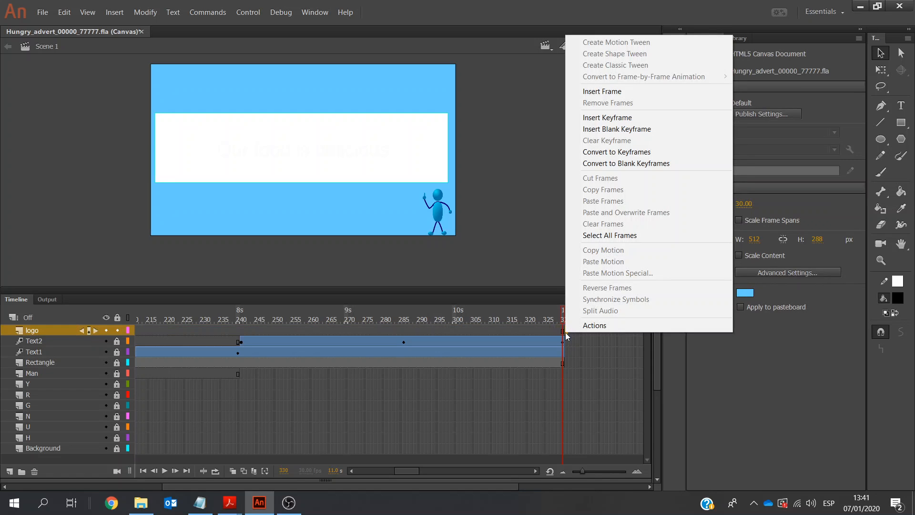
pyautogui.click(599, 119)
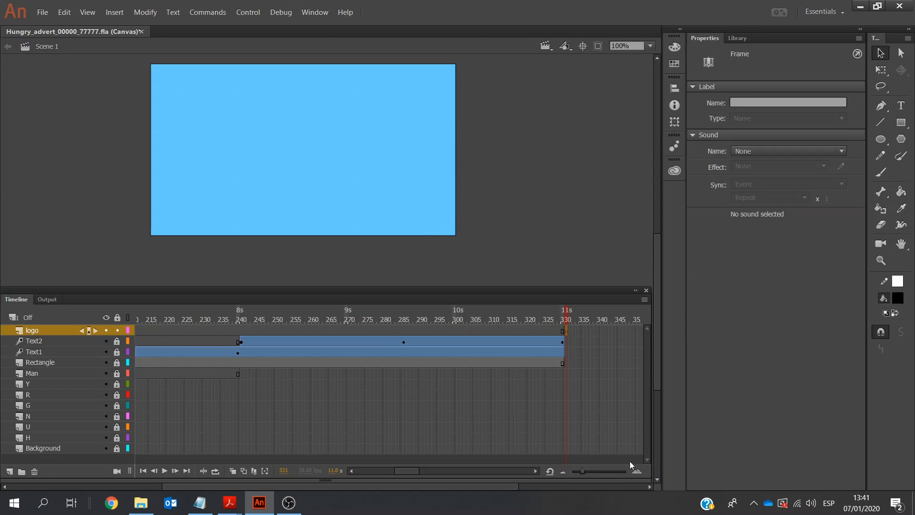
pyautogui.click(535, 471)
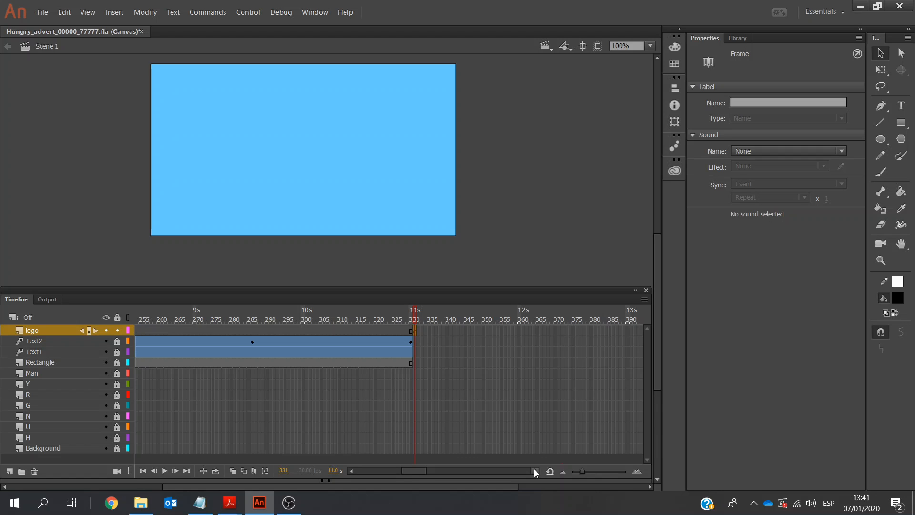
pyautogui.click(534, 471)
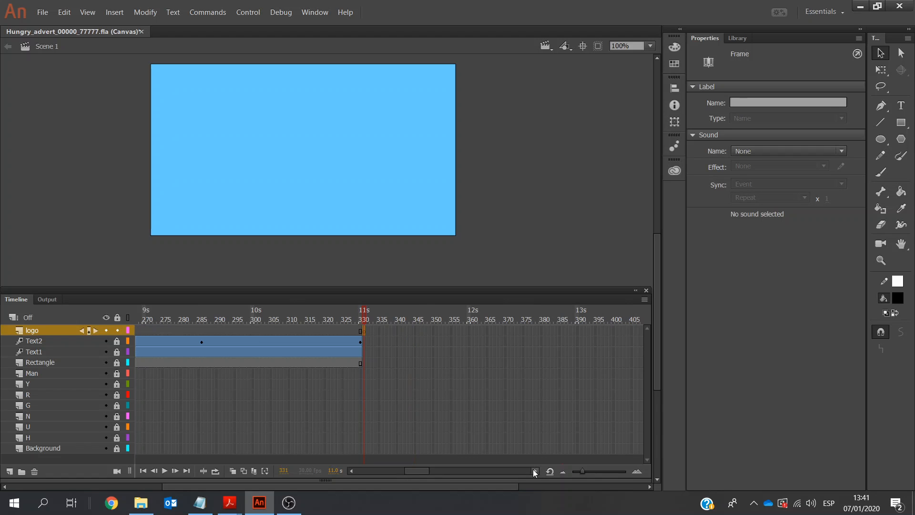
pyautogui.click(468, 330)
pyautogui.rightClick(468, 331)
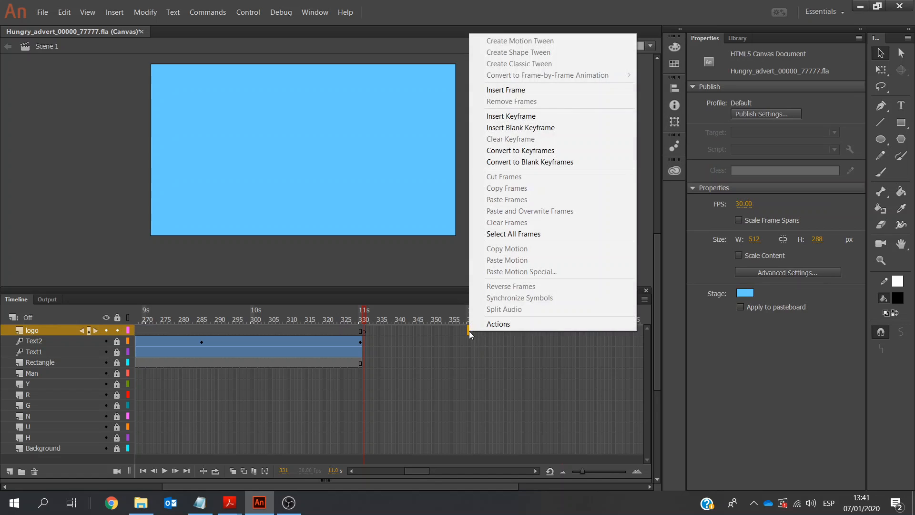
pyautogui.click(536, 117)
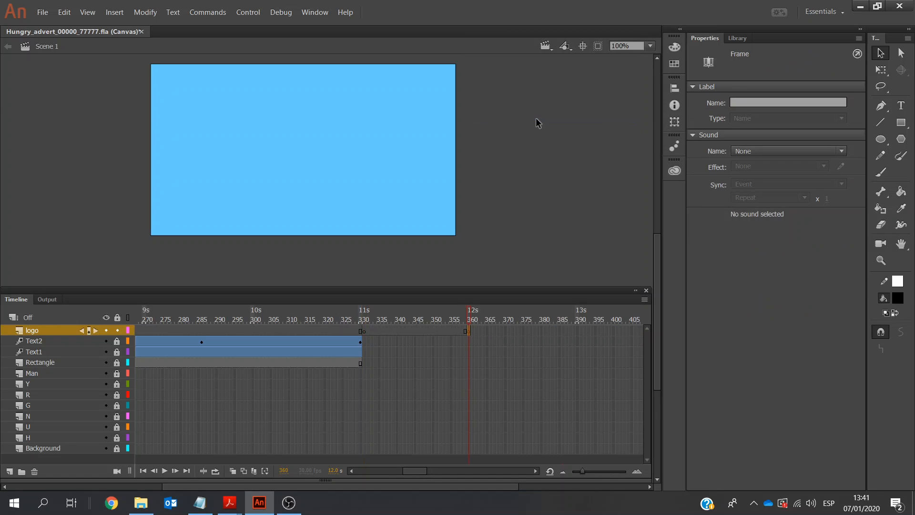
pyautogui.click(365, 333)
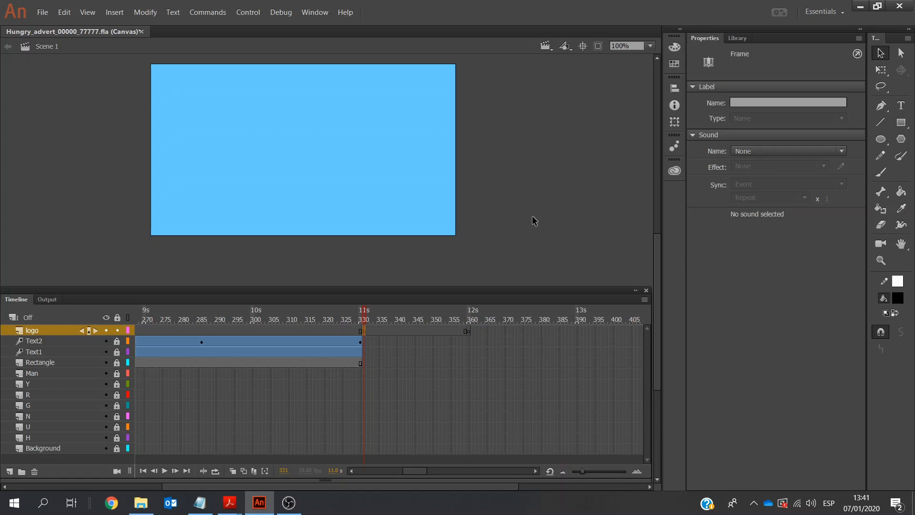
pyautogui.hotkey('ctrl', 'z')
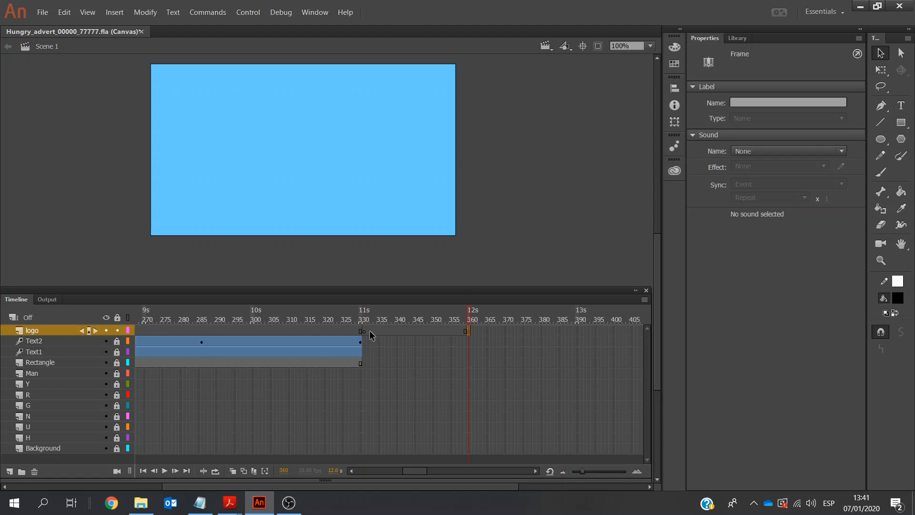
pyautogui.click(71, 16)
pyautogui.click(76, 25)
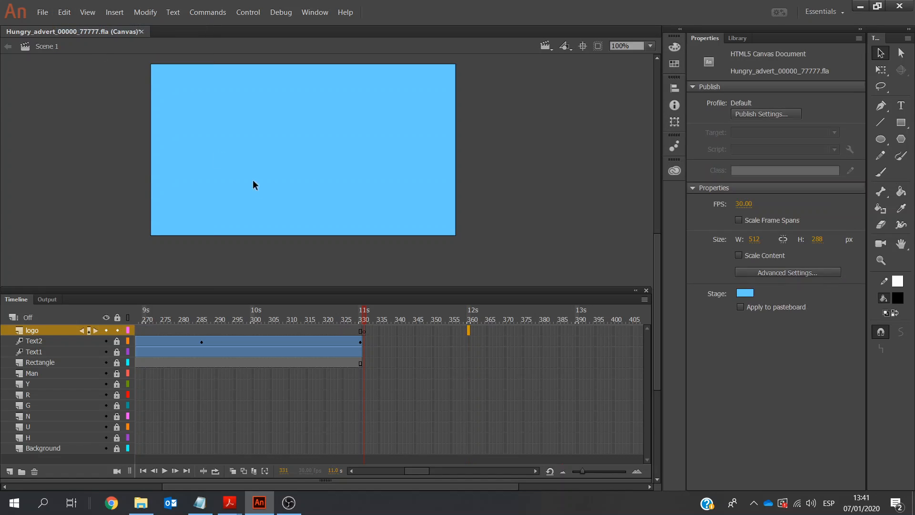
# Bring the Hungry logo PNG from the Exam Centre_No Candidate_No folder onto the canvas at frame 331 of the logo layer
pyautogui.click(364, 330)
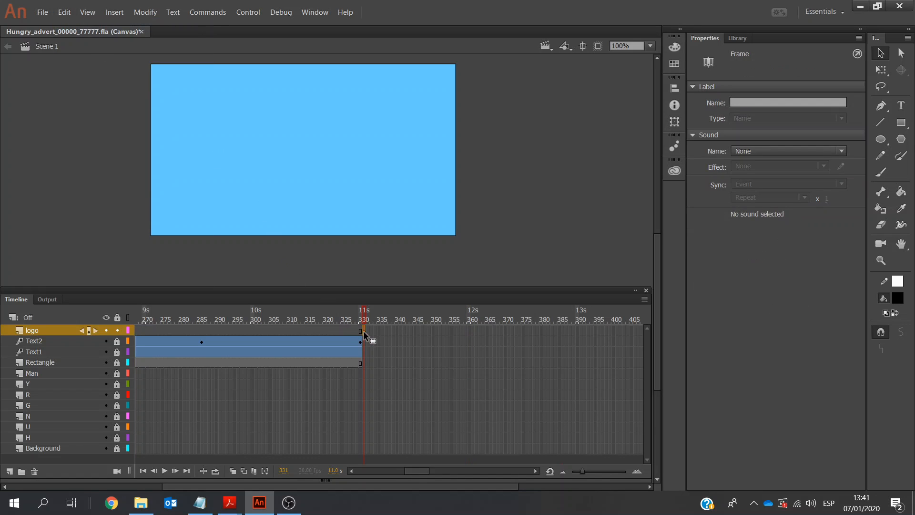
pyautogui.moveTo(230, 508)
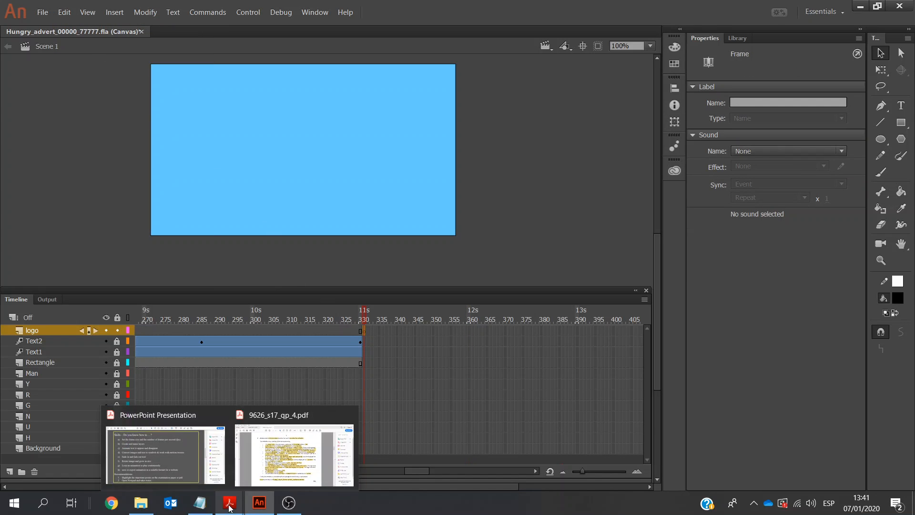
pyautogui.moveTo(141, 503)
pyautogui.click(164, 464)
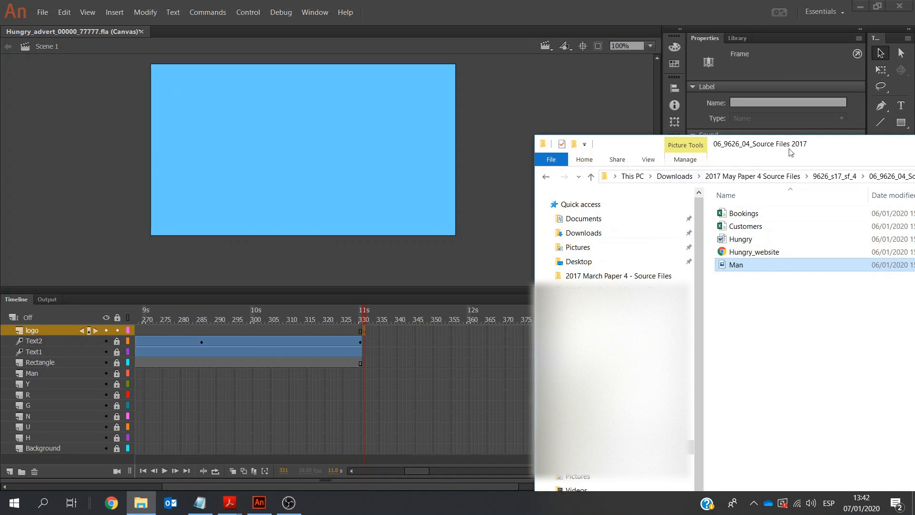
pyautogui.moveTo(774, 152); pyautogui.dragTo(618, 140)
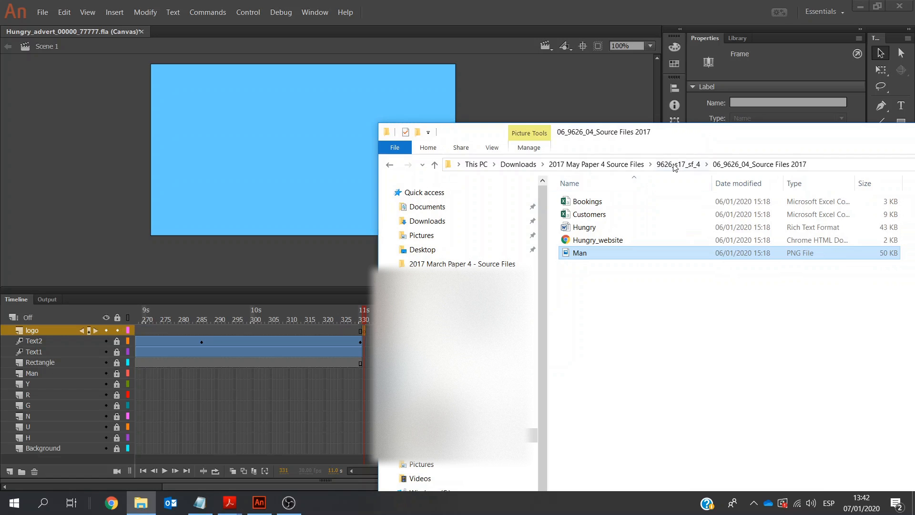
pyautogui.click(581, 164)
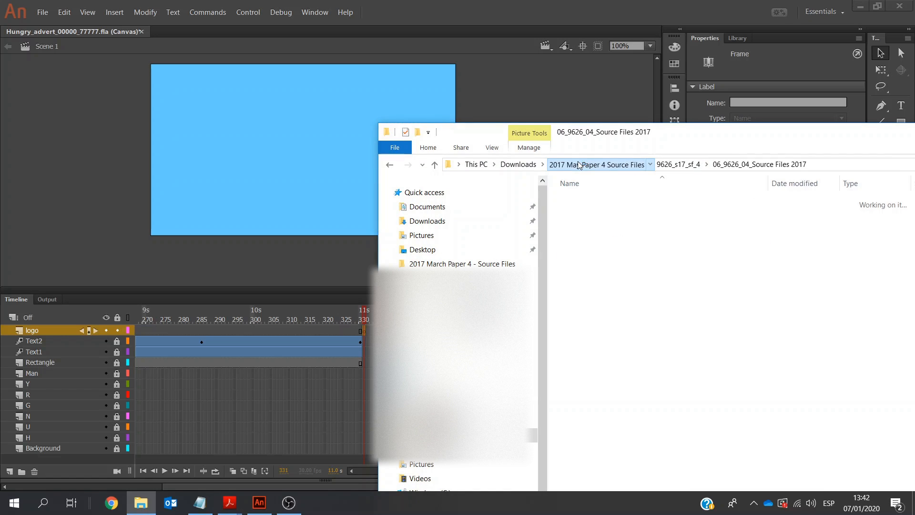
pyautogui.doubleClick(604, 215)
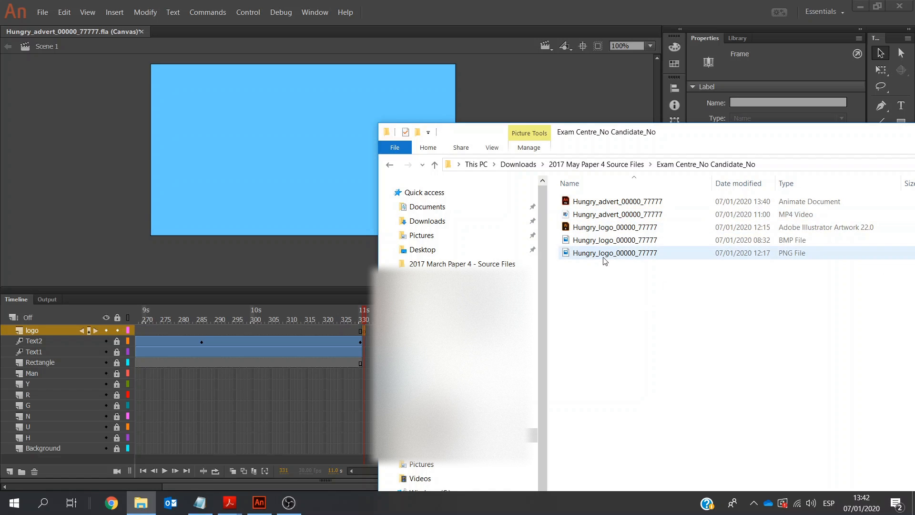
pyautogui.moveTo(579, 254); pyautogui.dragTo(274, 214)
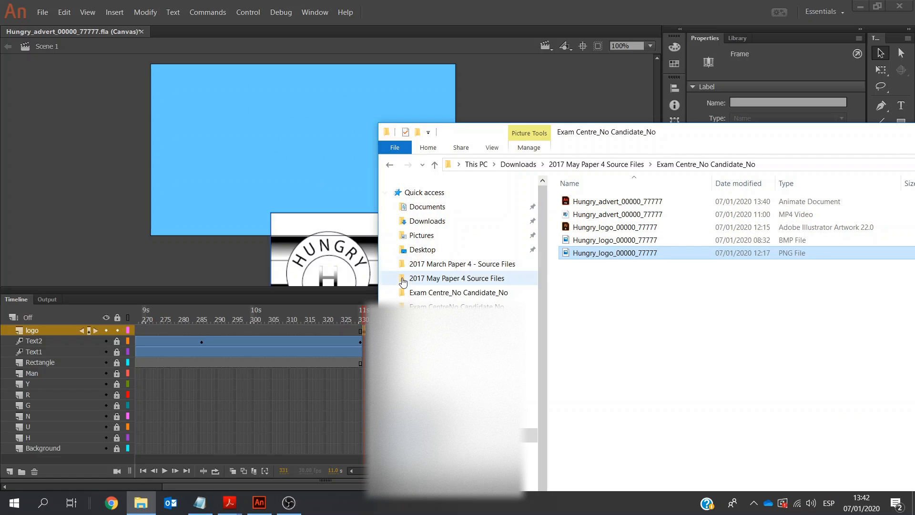
pyautogui.click(511, 67)
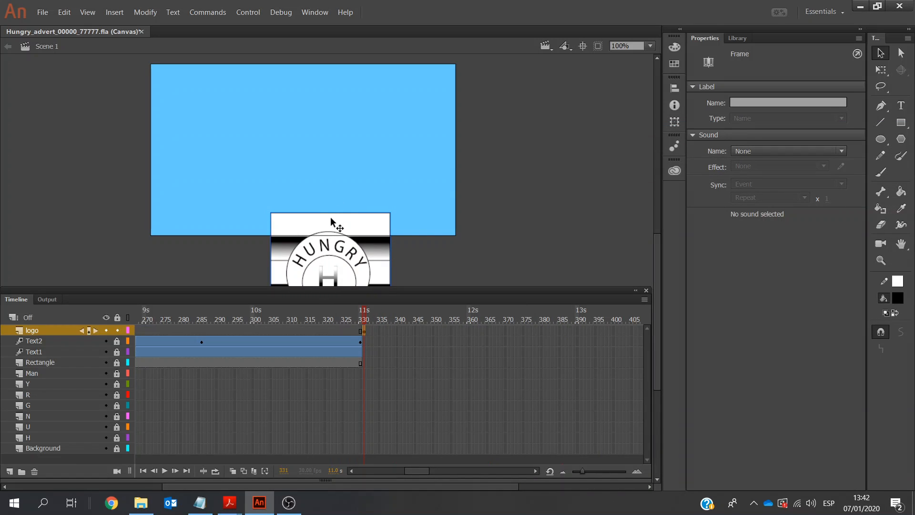
# Move the logo bitmap fully onto the stage and set its size to 100 by 100 px
pyautogui.moveTo(329, 220); pyautogui.dragTo(302, 104)
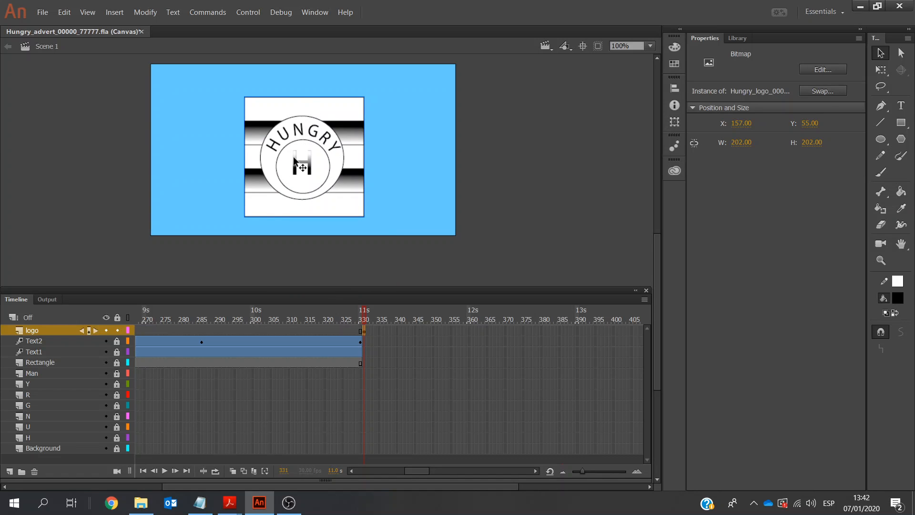
pyautogui.click(741, 143)
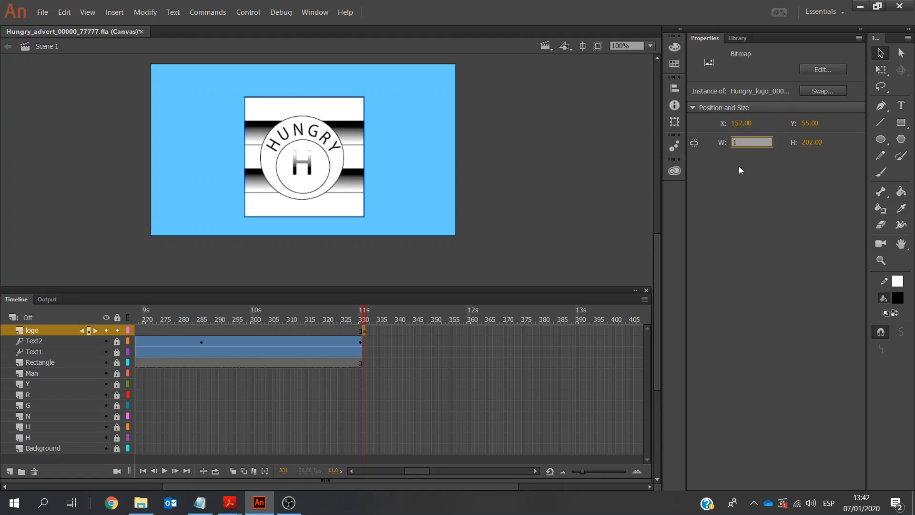
pyautogui.click(817, 142)
pyautogui.write('100')
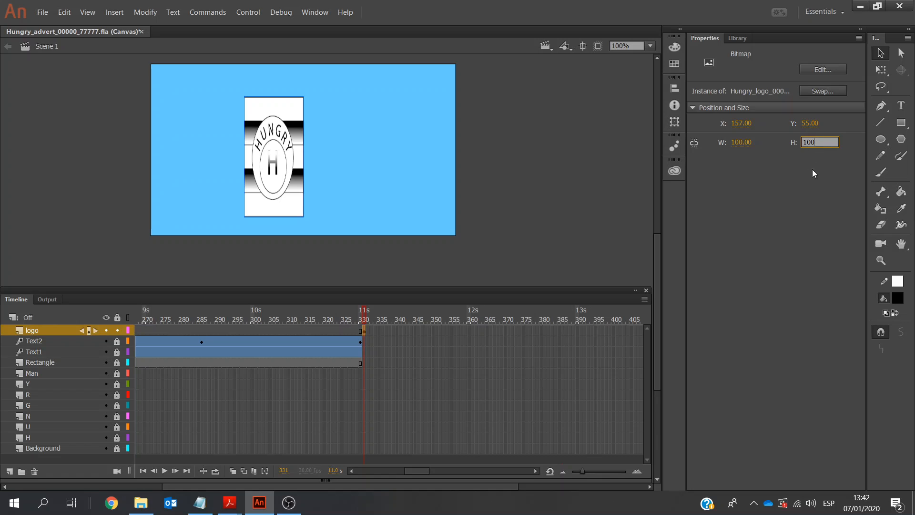
pyautogui.press('Return')
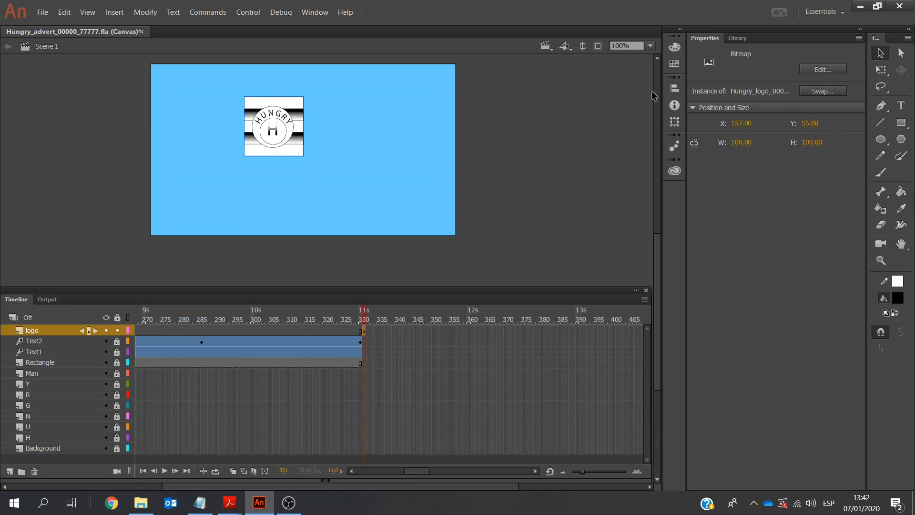
# Centre the logo bitmap horizontally and vertically on the stage
pyautogui.click(672, 87)
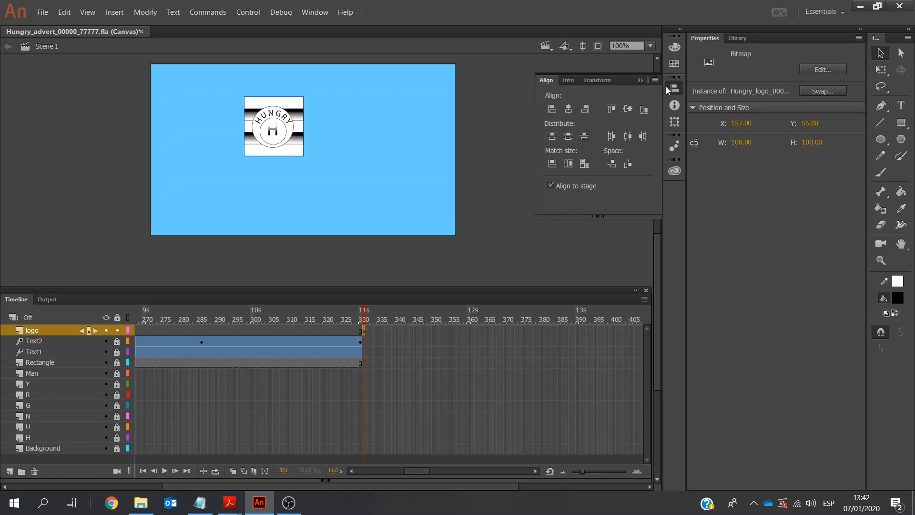
pyautogui.click(571, 110)
pyautogui.click(569, 137)
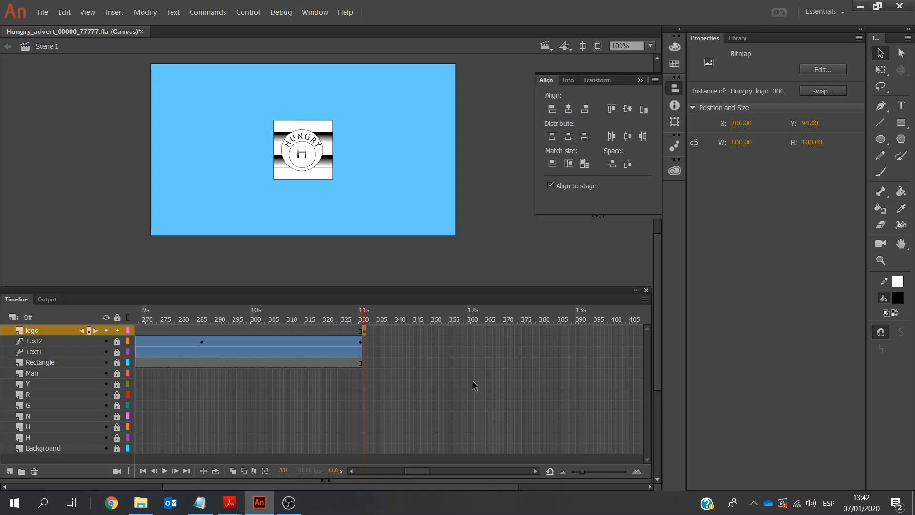
# Insert a keyframe at frame 360 on the logo layer
pyautogui.click(352, 471)
pyautogui.moveTo(417, 471)
pyautogui.mouseDown()
pyautogui.moveTo(405, 473)
pyautogui.moveTo(426, 464)
pyautogui.mouseUp()
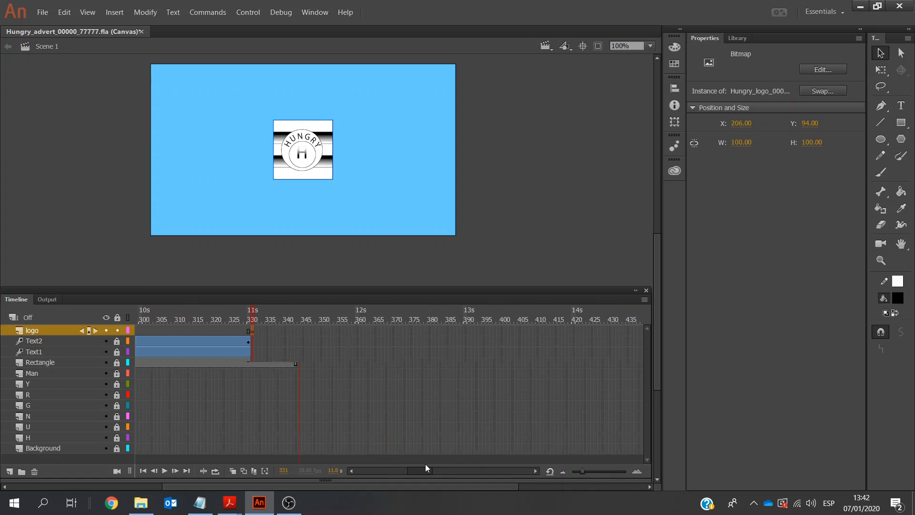
pyautogui.click(357, 330)
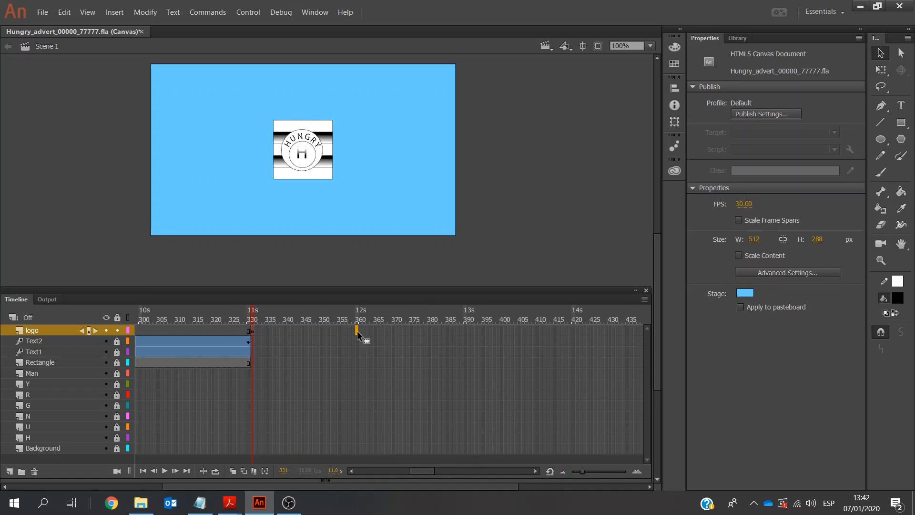
pyautogui.rightClick(357, 331)
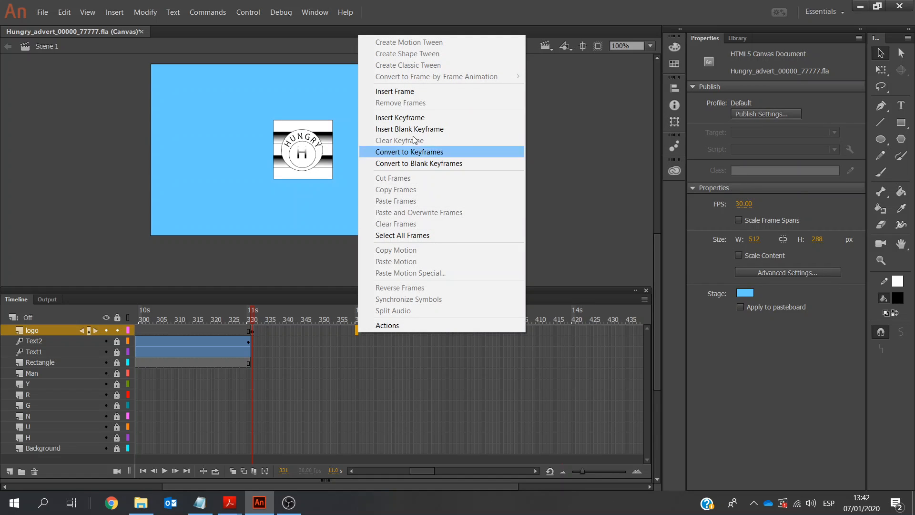
pyautogui.click(420, 118)
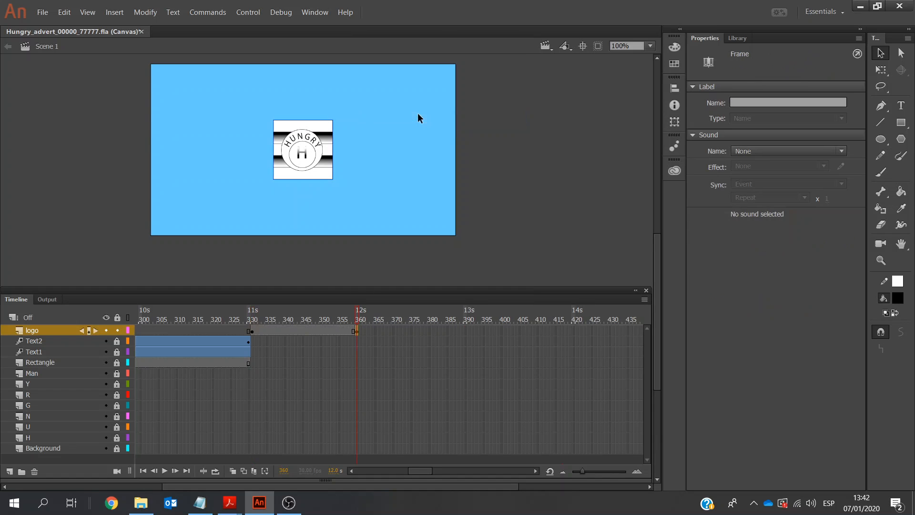
pyautogui.click(251, 330)
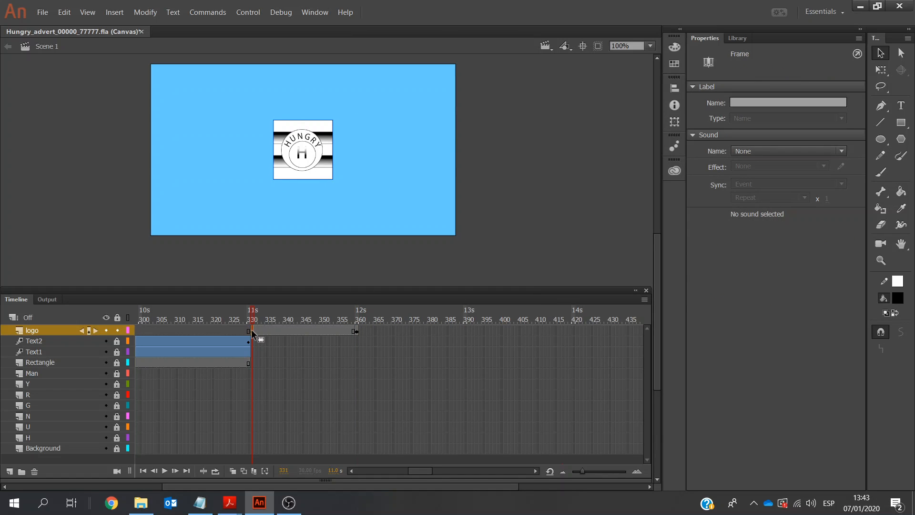
pyautogui.click(292, 162)
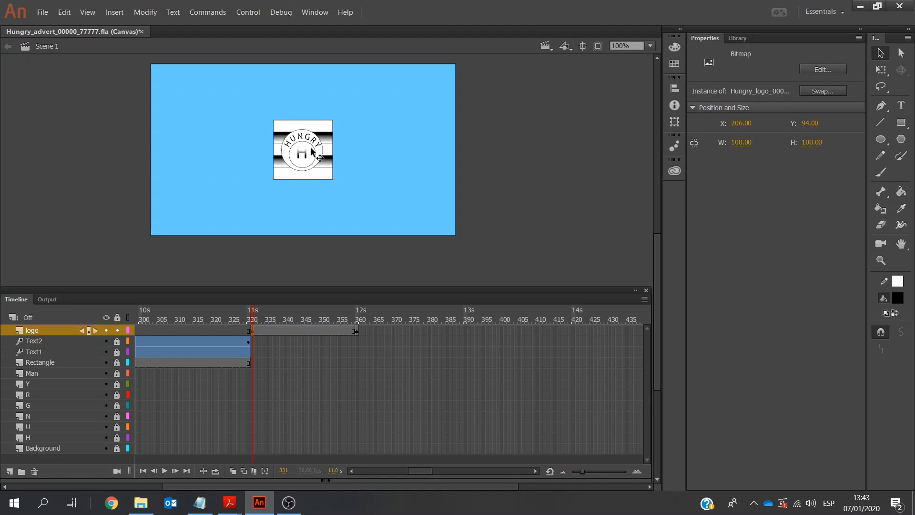
pyautogui.click(251, 330)
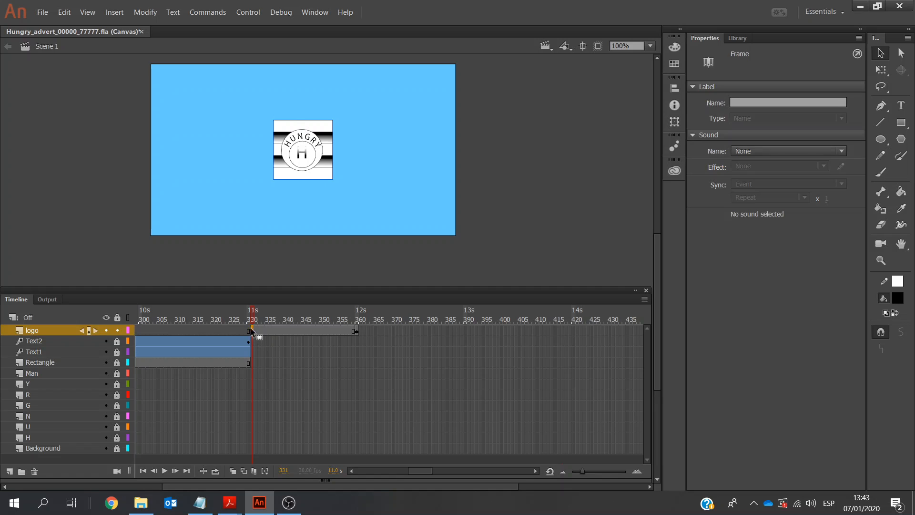
pyautogui.click(304, 146)
pyautogui.click(266, 174)
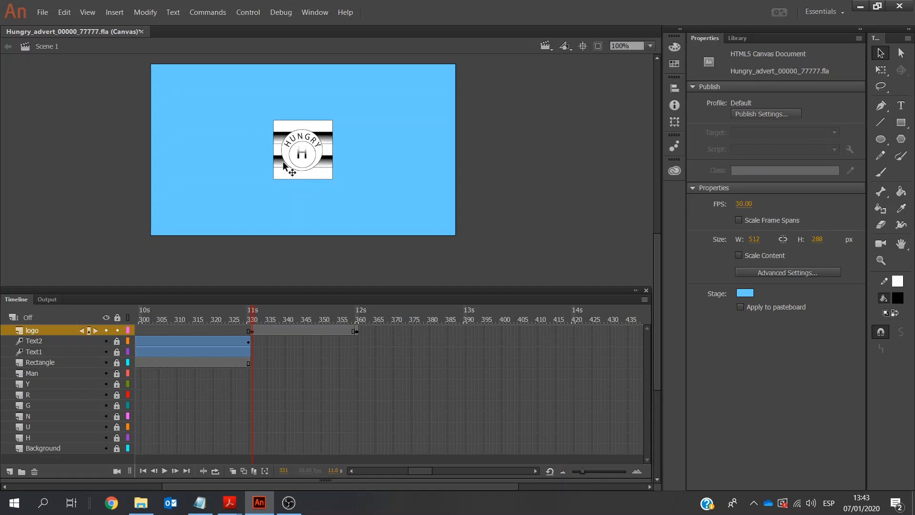
pyautogui.click(330, 153)
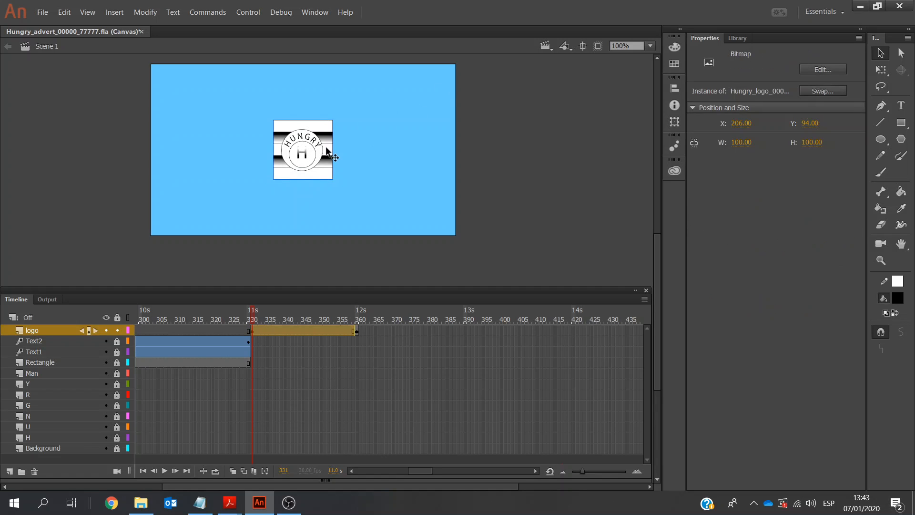
pyautogui.click(261, 329)
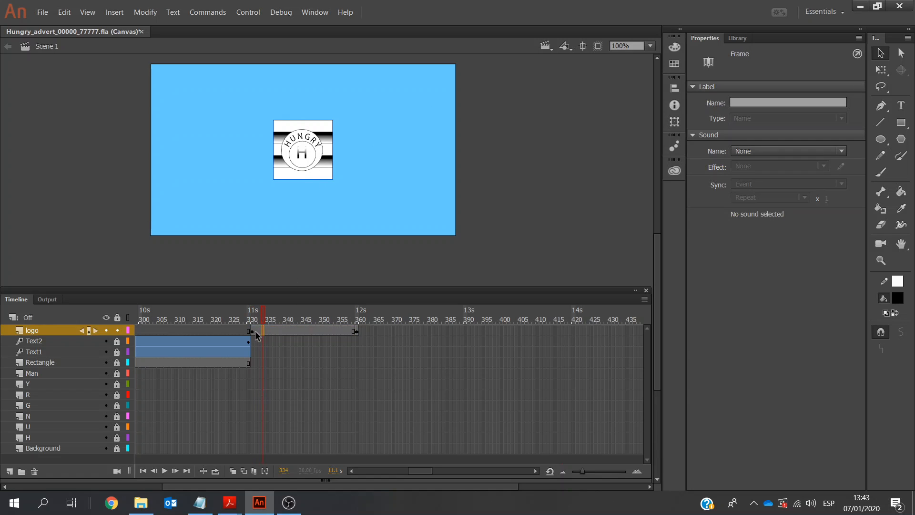
# Convert the logo bitmap at frame 331 to a graphic symbol named logo
pyautogui.click(251, 330)
pyautogui.click(302, 139)
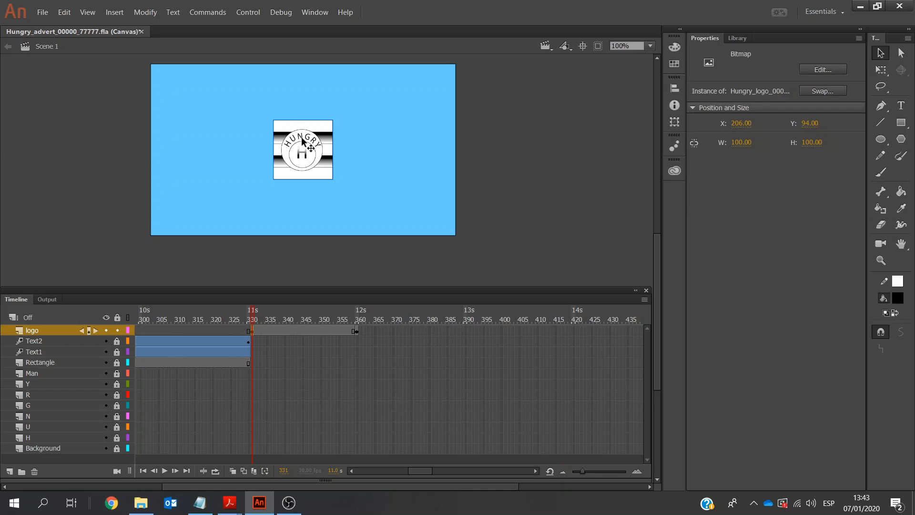
pyautogui.click(902, 54)
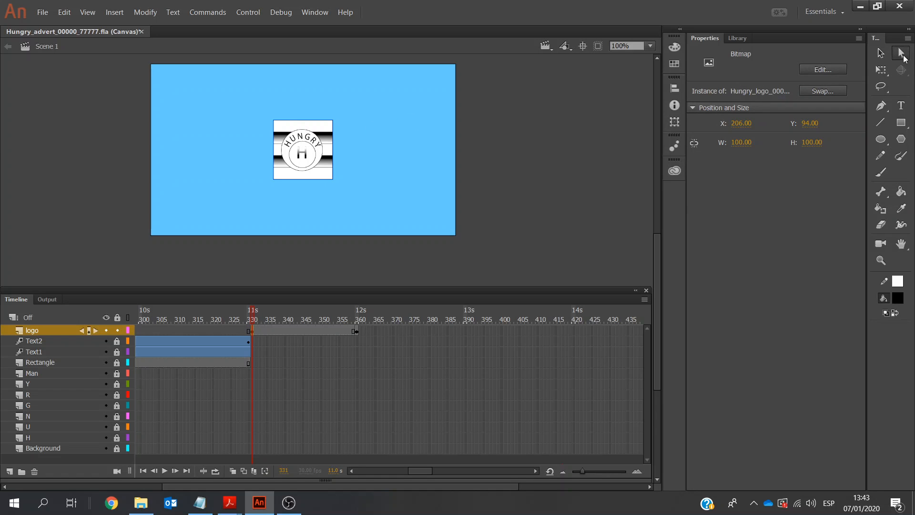
pyautogui.press('v')
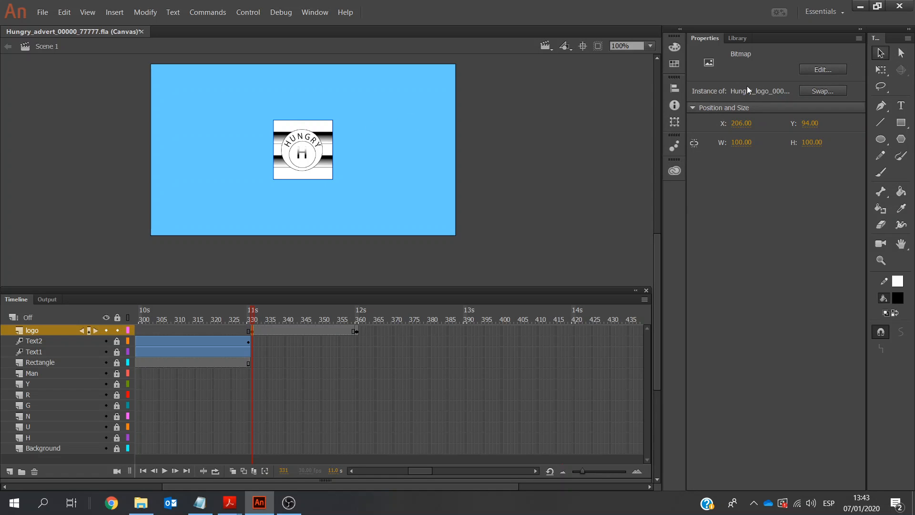
pyautogui.rightClick(294, 133)
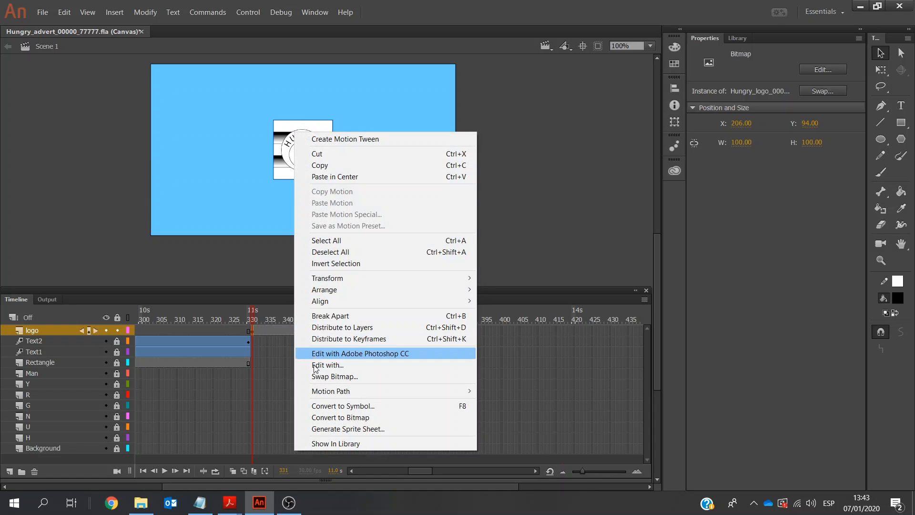
pyautogui.click(326, 405)
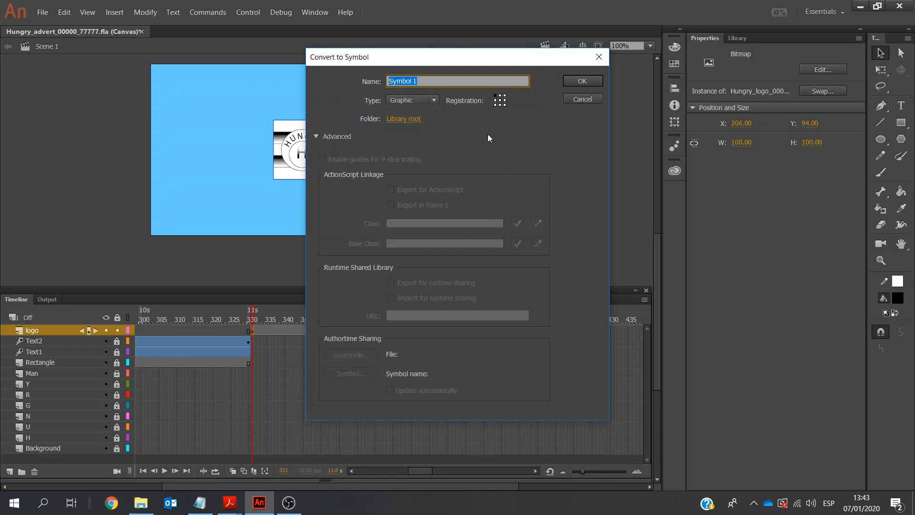
pyautogui.write('logo')
pyautogui.click(567, 82)
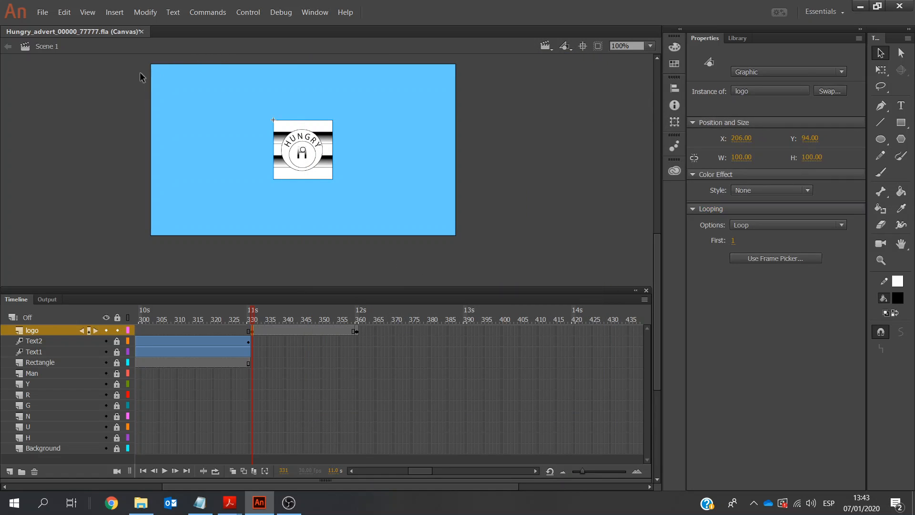
# Create a motion tween on the logo layer from frame 331 with one clockwise rotation, and play it back
pyautogui.click(110, 12)
pyautogui.click(125, 38)
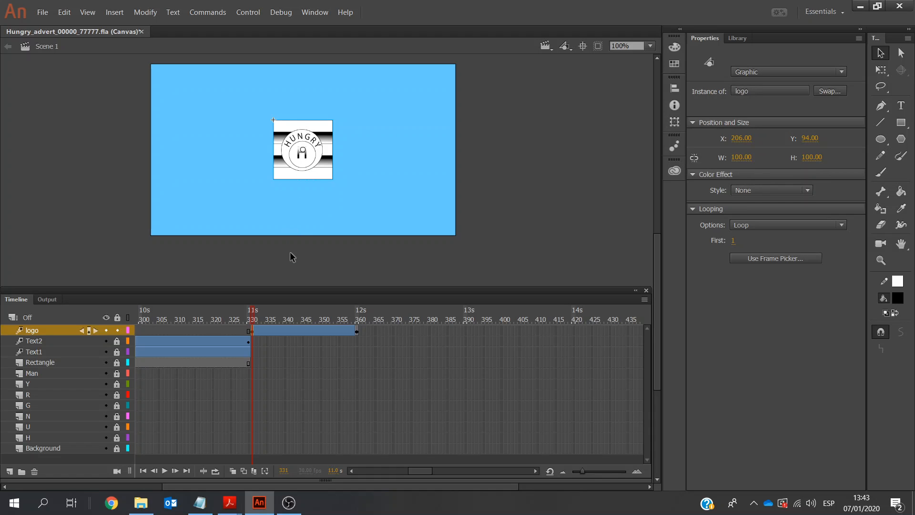
pyautogui.click(266, 333)
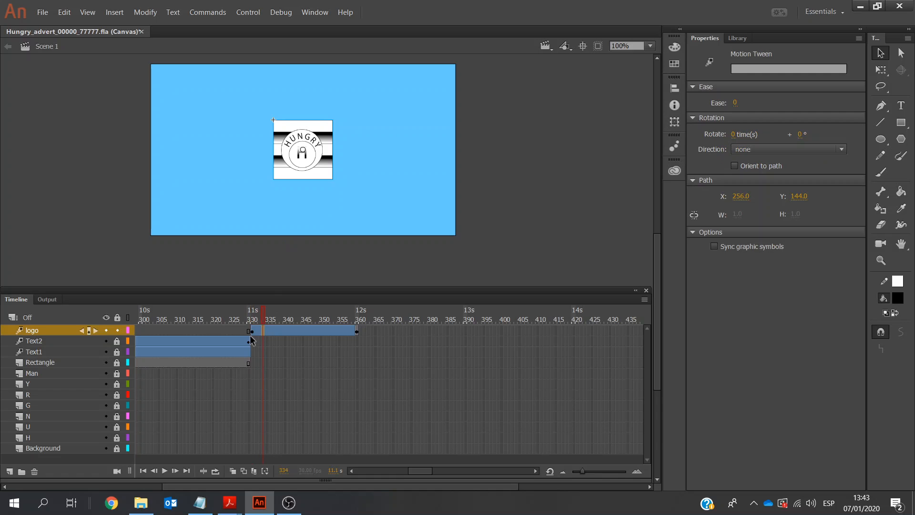
pyautogui.click(254, 333)
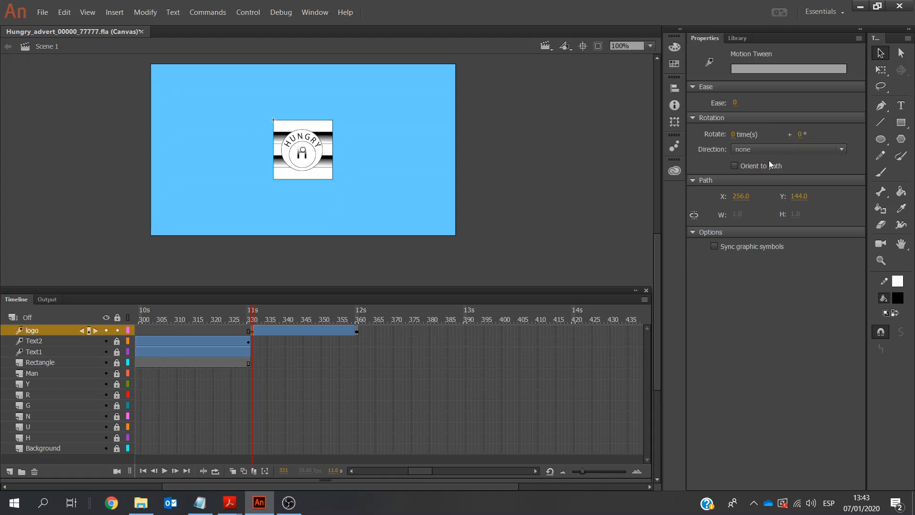
pyautogui.click(842, 149)
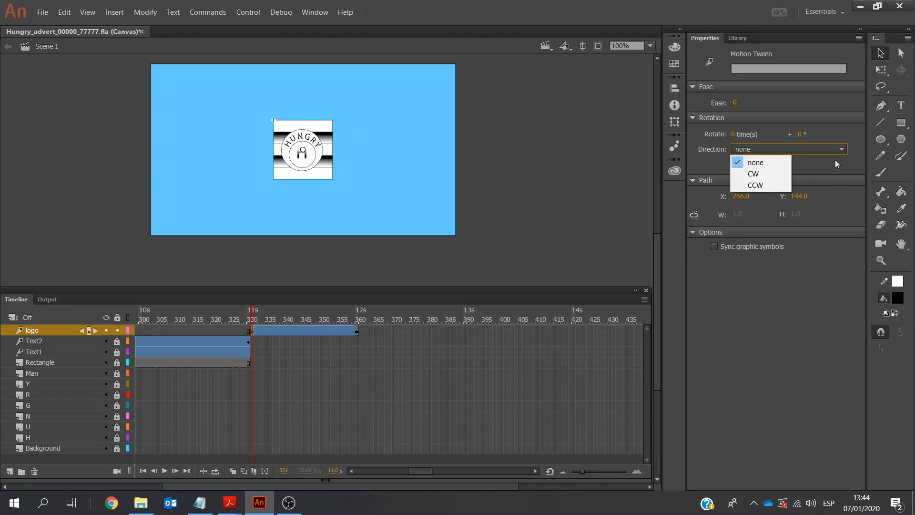
pyautogui.click(773, 174)
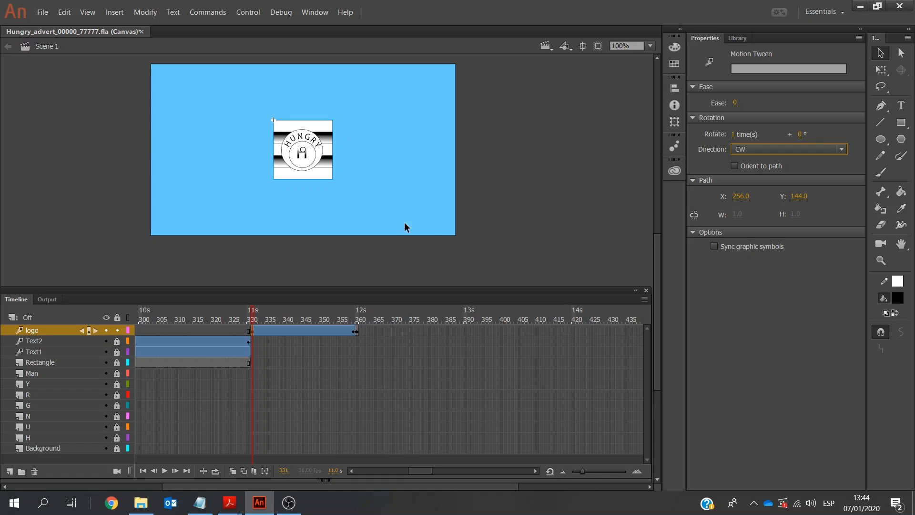
pyautogui.click(163, 472)
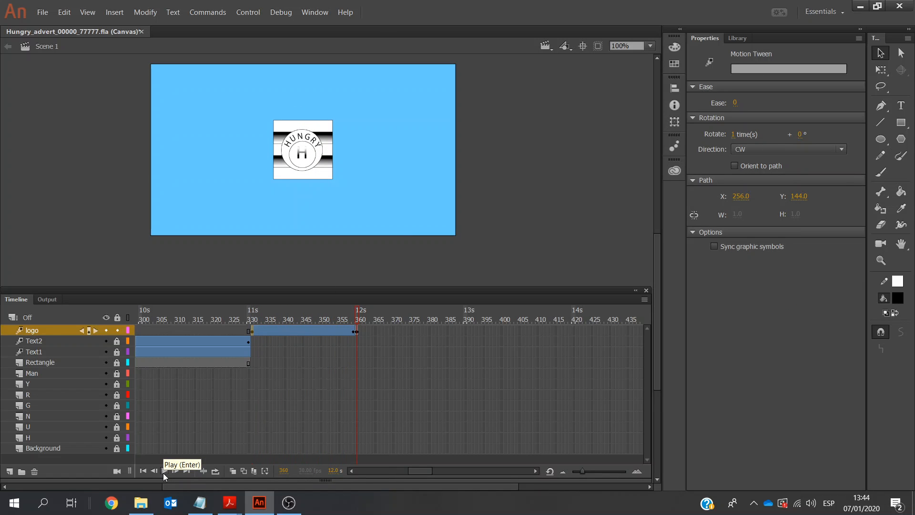
# Set the logo bitmap at frame 360 to 250 by 250 px
pyautogui.click(253, 332)
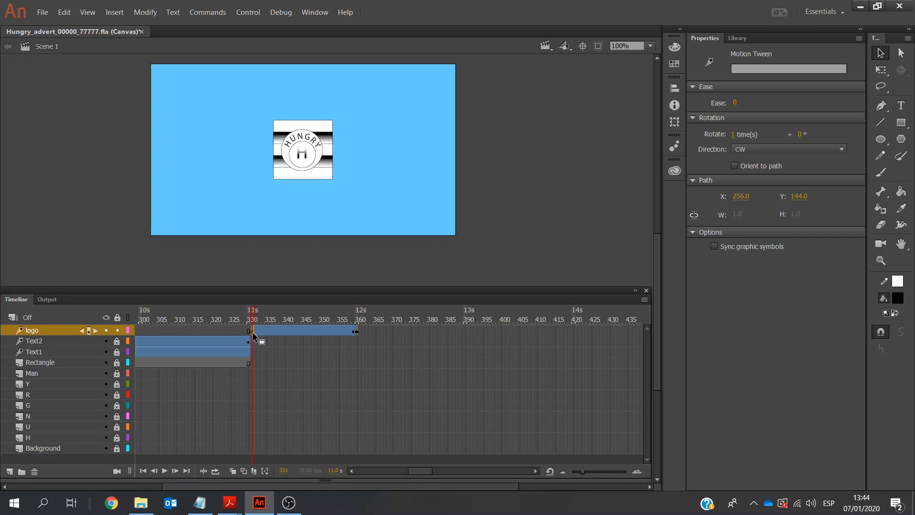
pyautogui.click(357, 332)
pyautogui.click(316, 162)
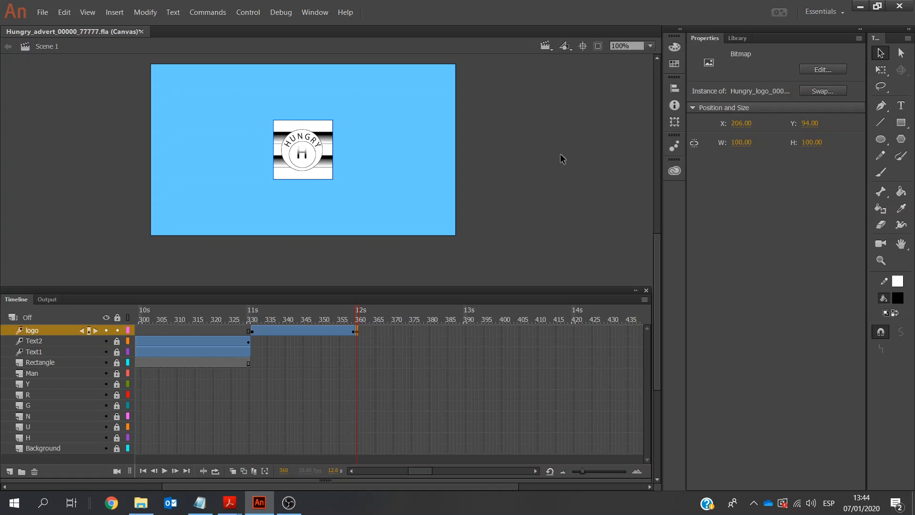
pyautogui.click(737, 142)
pyautogui.write('2500')
pyautogui.press('BackSpace')
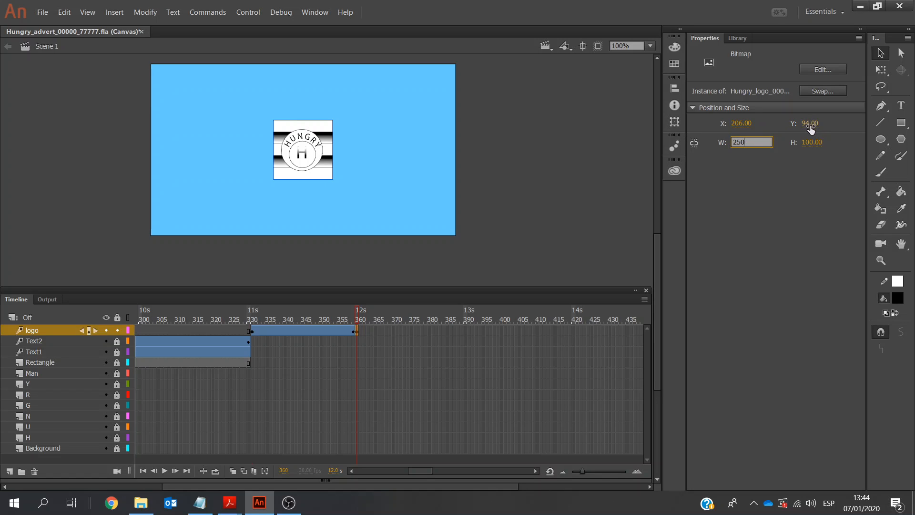
pyautogui.click(814, 143)
pyautogui.write('2')
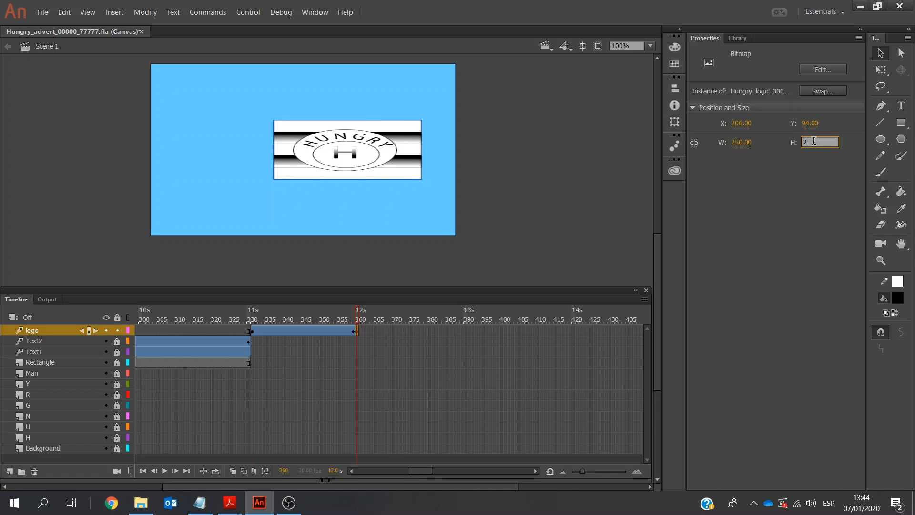
pyautogui.write('50')
pyautogui.press('Return')
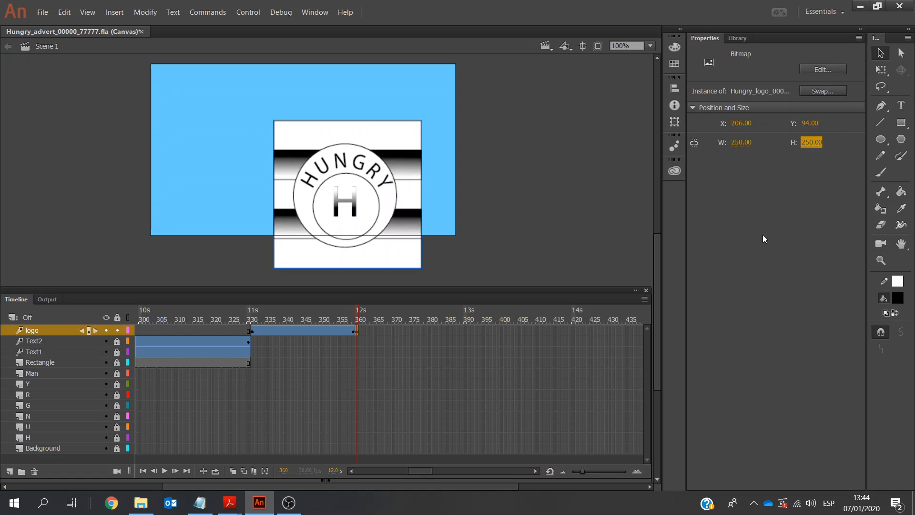
# Centre the 250 px logo horizontally and vertically on the stage and play the animation from frame 324
pyautogui.click(671, 88)
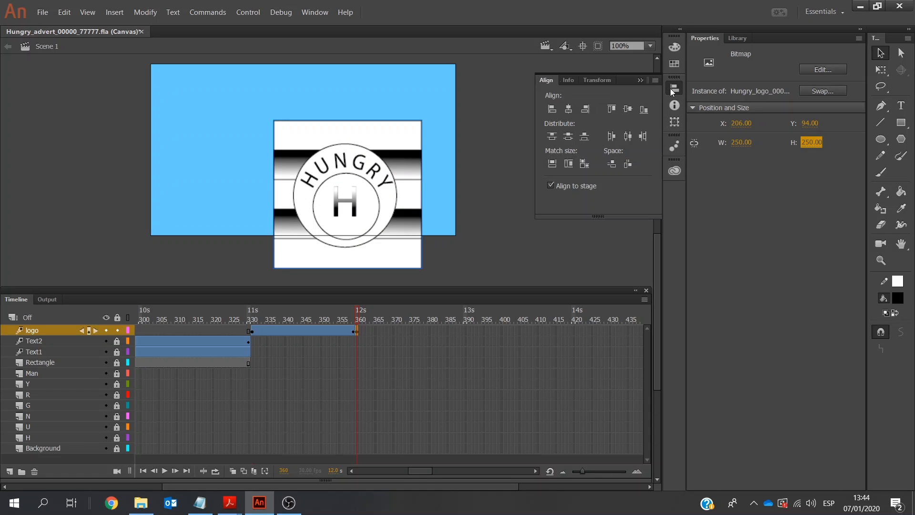
pyautogui.click(569, 111)
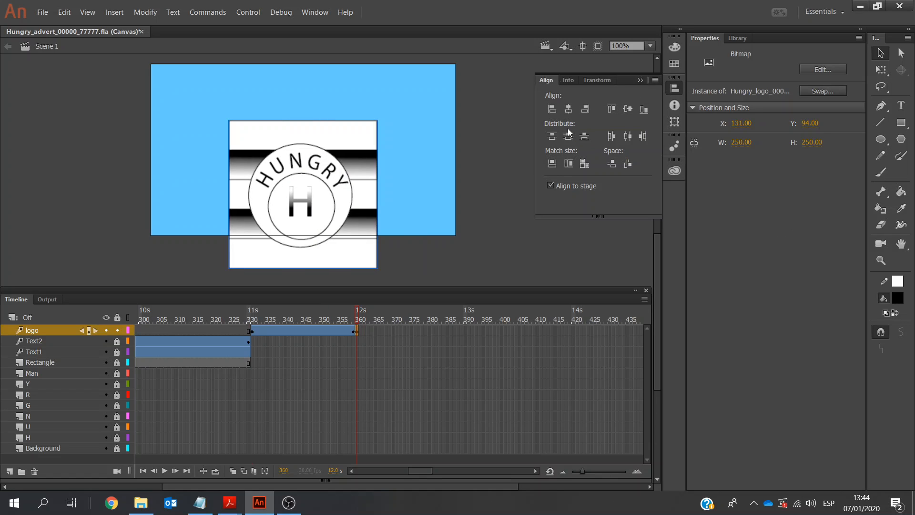
pyautogui.click(568, 136)
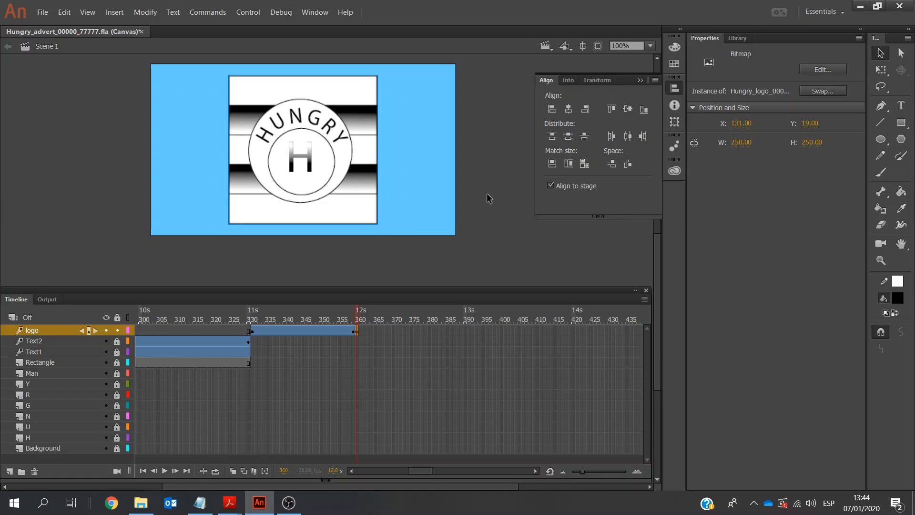
pyautogui.click(228, 339)
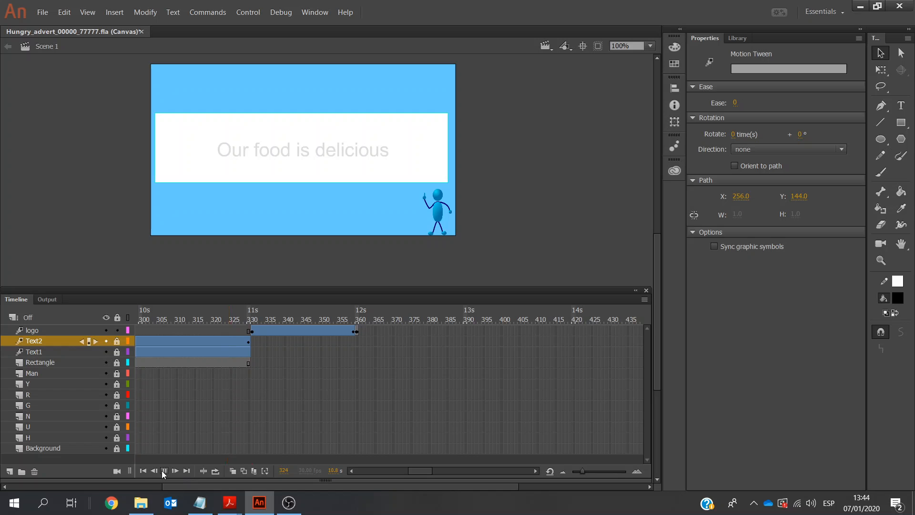
pyautogui.click(165, 471)
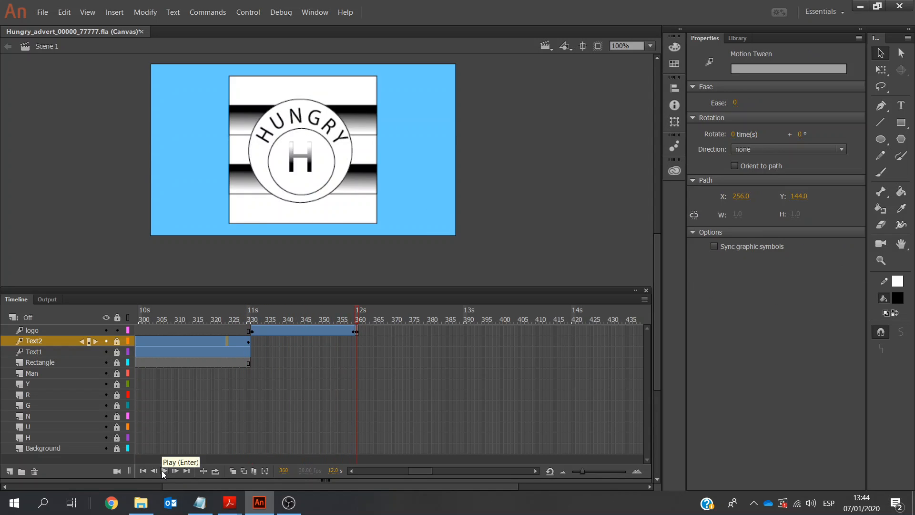
# Delete the logo layer and add a fresh layer named logo above Text2
pyautogui.click(394, 330)
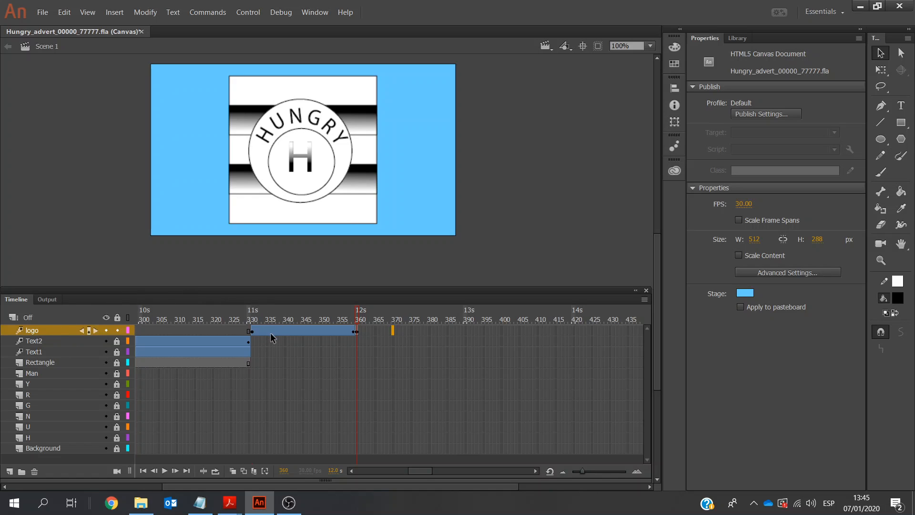
pyautogui.rightClick(38, 330)
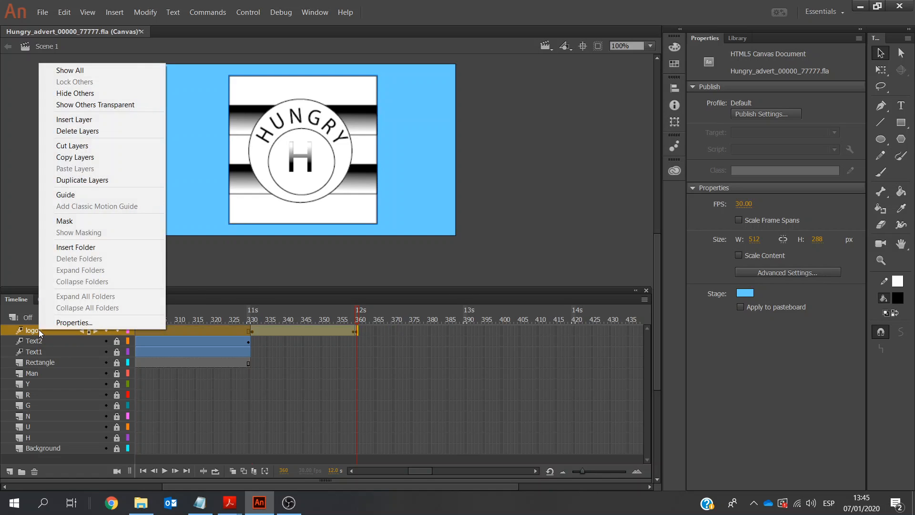
pyautogui.click(96, 135)
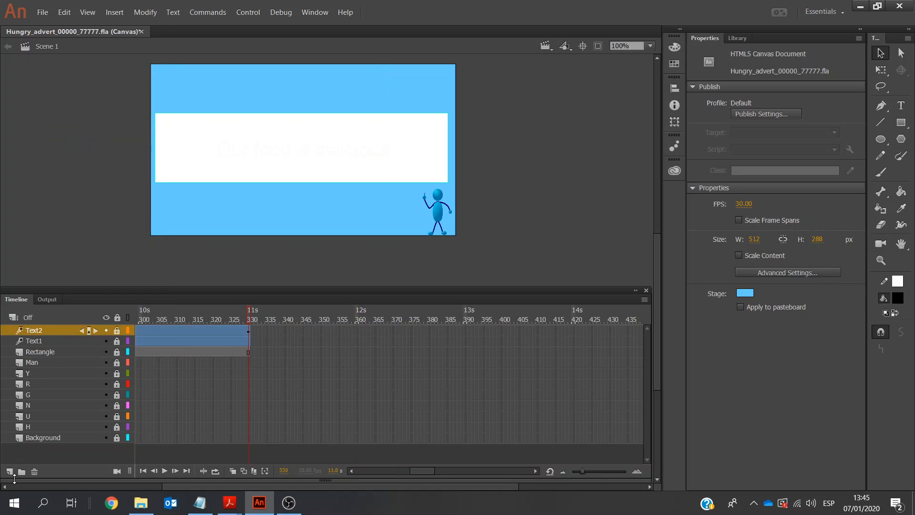
pyautogui.click(10, 472)
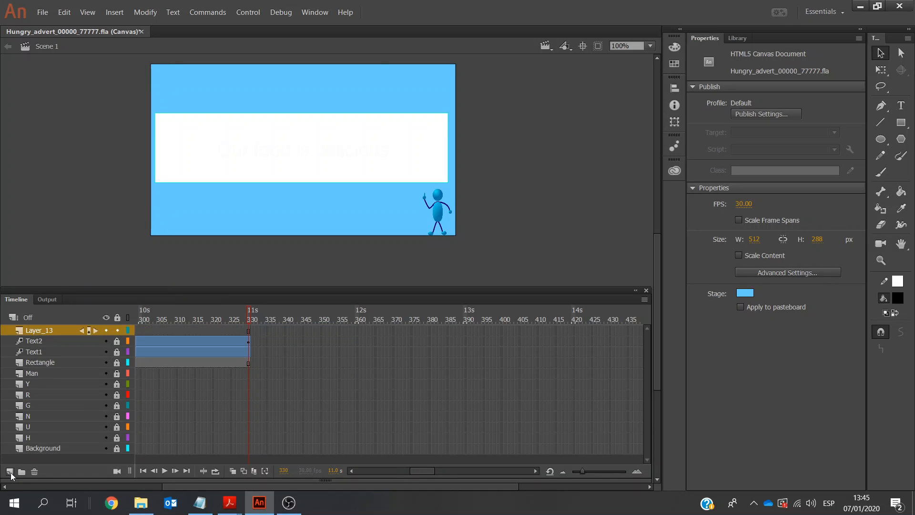
pyautogui.doubleClick(48, 329)
pyautogui.write('logo')
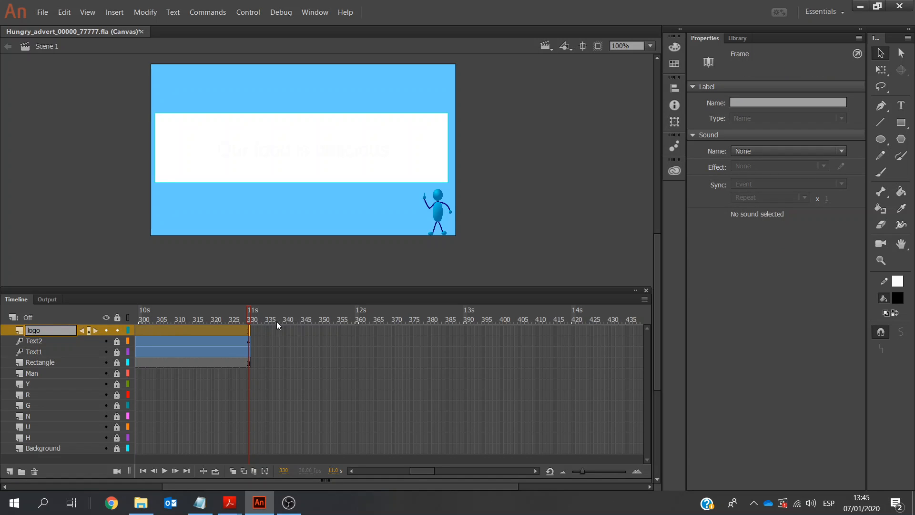
# Insert a keyframe at frame 331 on the new logo layer
pyautogui.click(250, 330)
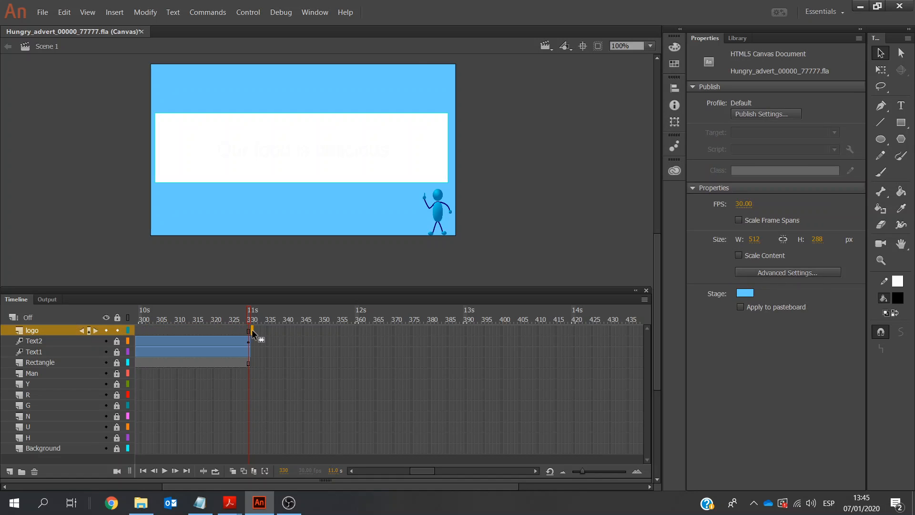
pyautogui.rightClick(252, 330)
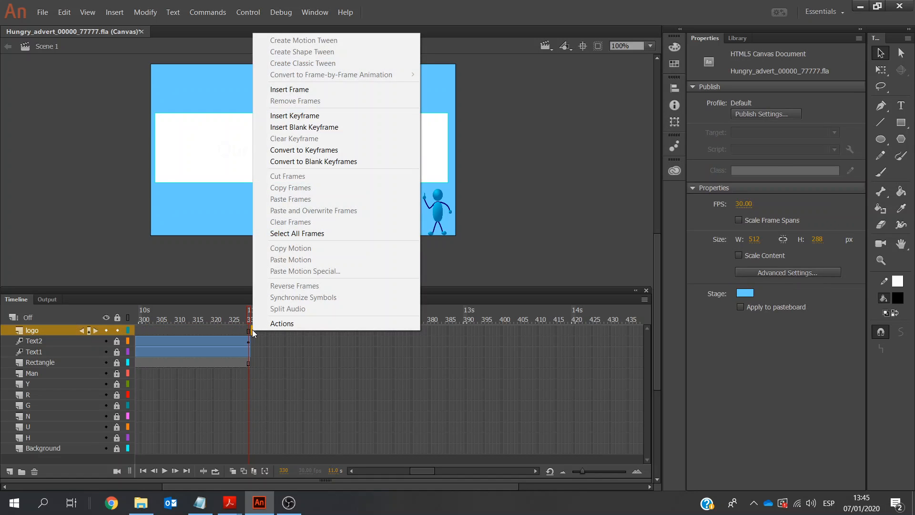
pyautogui.click(294, 115)
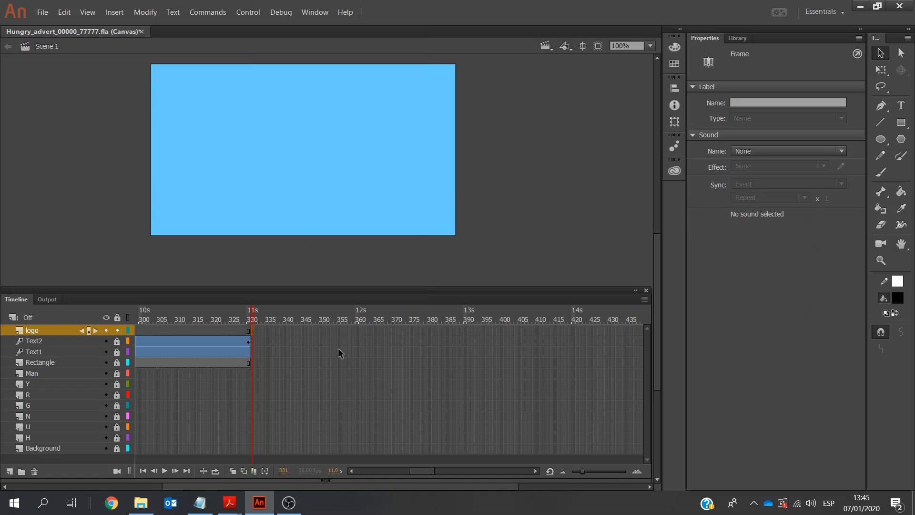
# Import the Hungry_logo_00000_77777 PNG from the Exam Centre_No Candidate_No folder, replacing the existing library item, and place it on the stage
pyautogui.click(141, 502)
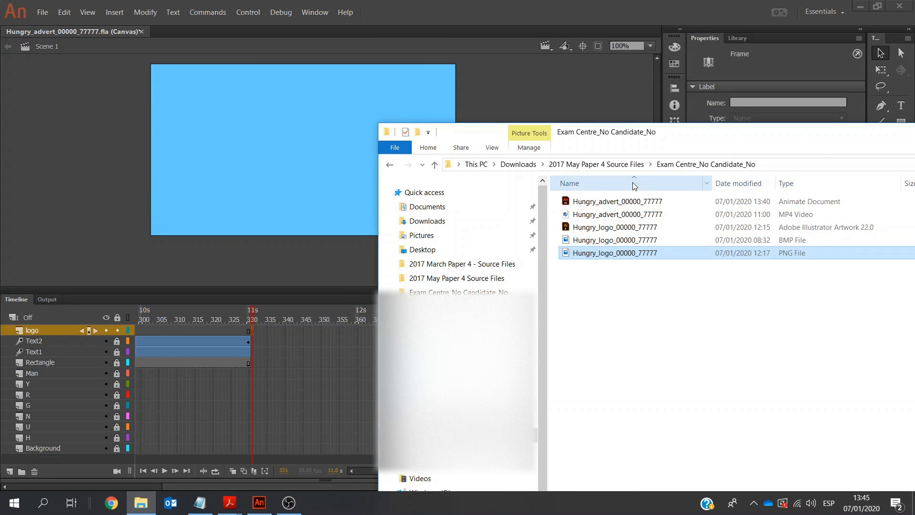
pyautogui.moveTo(690, 137); pyautogui.dragTo(764, 180)
pyautogui.moveTo(692, 296); pyautogui.dragTo(342, 179)
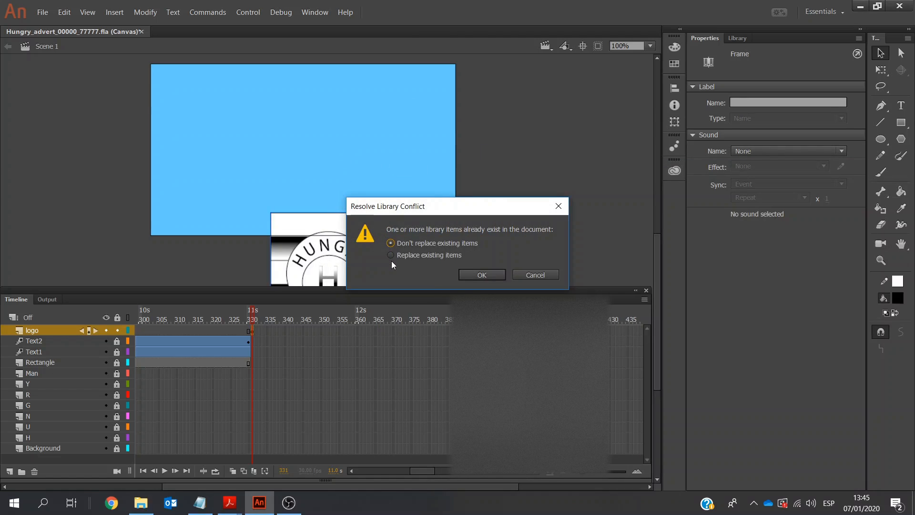
pyautogui.click(391, 255)
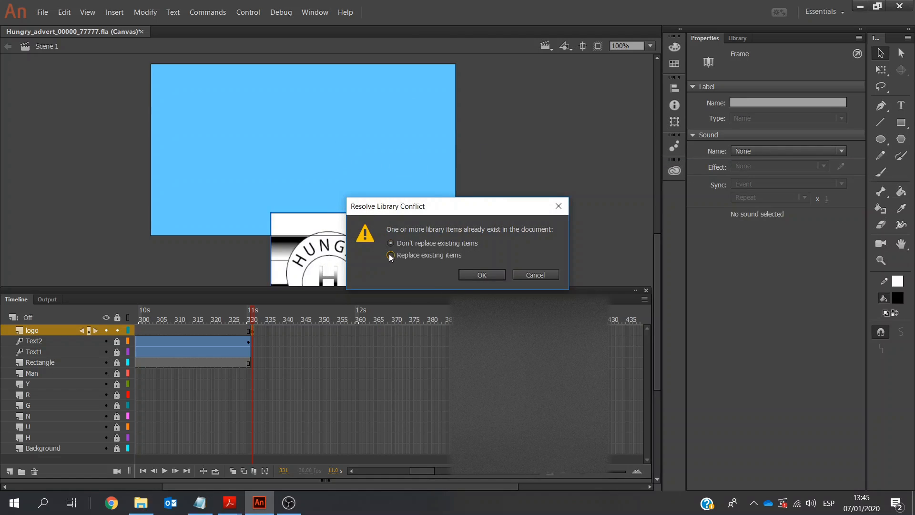
pyautogui.click(491, 273)
pyautogui.moveTo(332, 219); pyautogui.dragTo(304, 101)
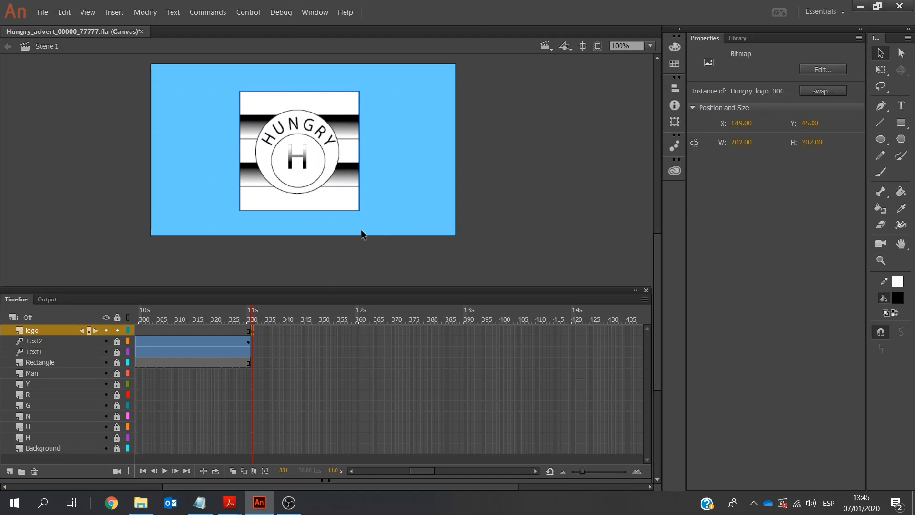
# Set the logo bitmap at frame 331 to 100 by 100 px
pyautogui.click(743, 142)
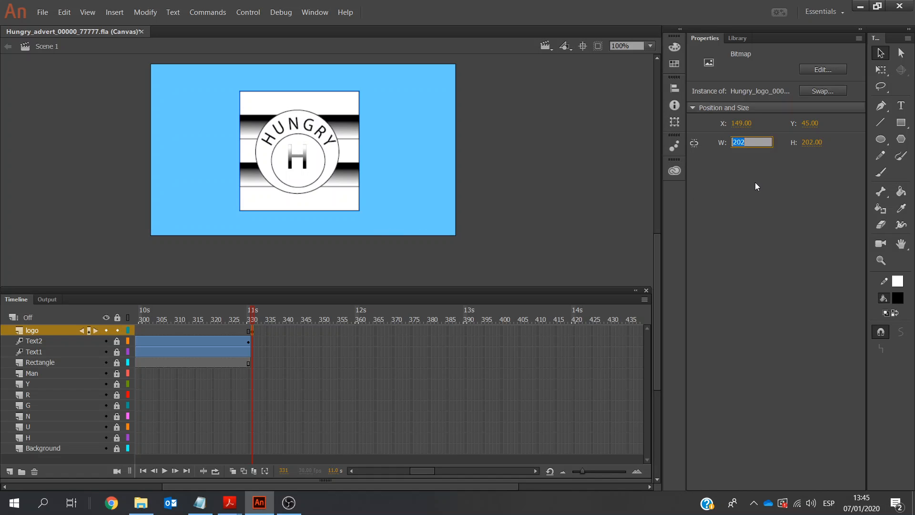
pyautogui.write('100')
pyautogui.click(807, 143)
pyautogui.write('100')
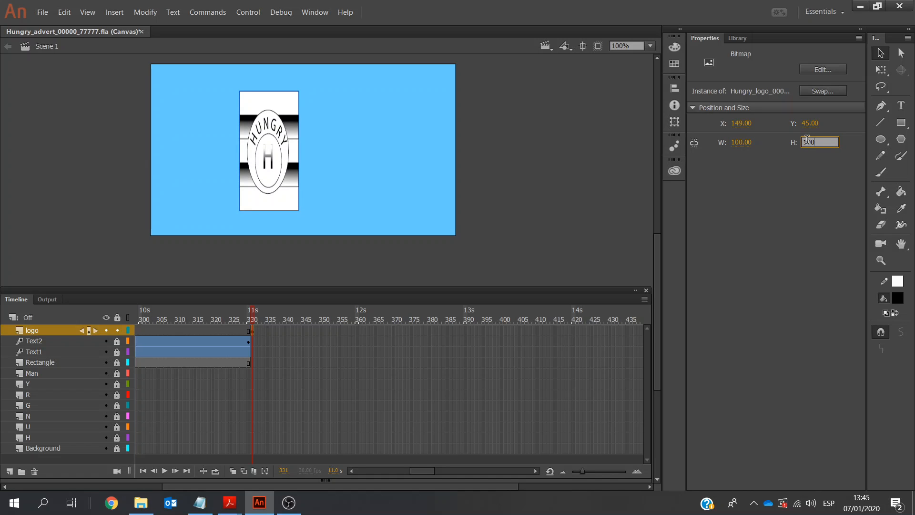
pyautogui.click(790, 179)
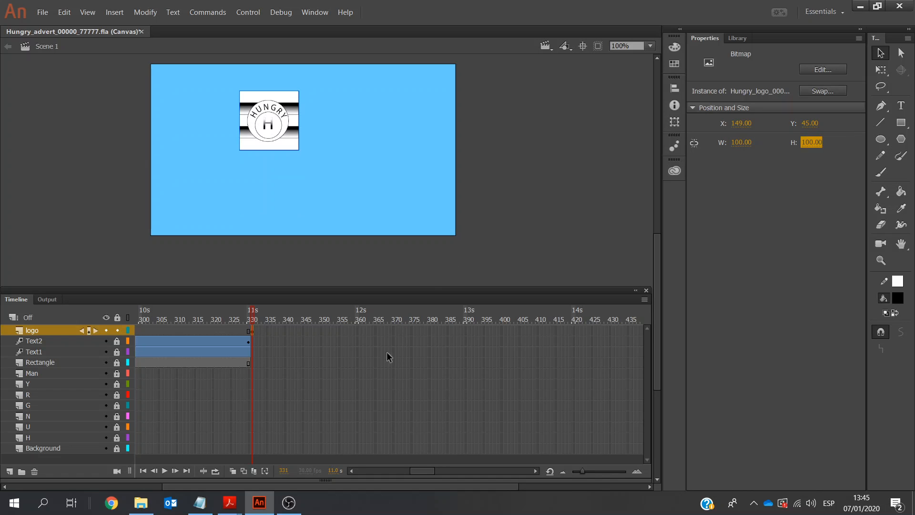
pyautogui.click(357, 331)
pyautogui.rightClick(358, 330)
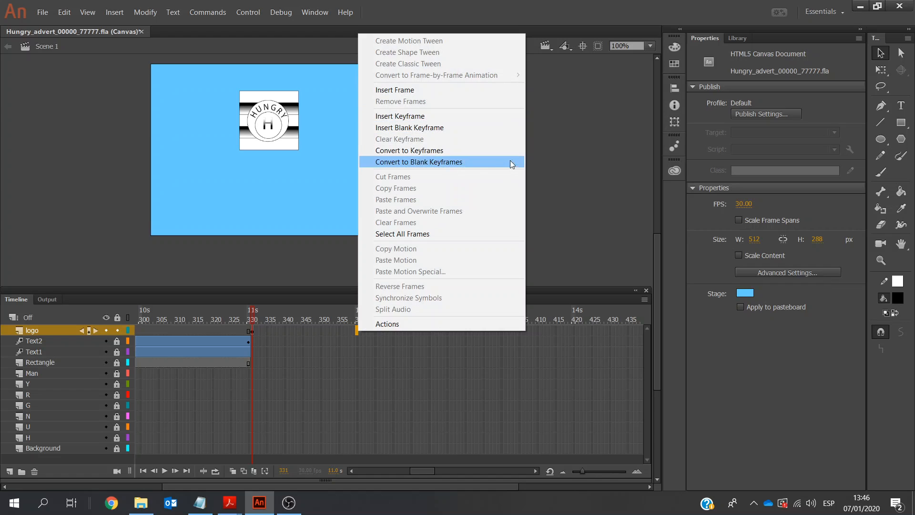
pyautogui.click(608, 168)
# Centre the 100 px logo horizontally and vertically on the stage at frame 331
pyautogui.click(284, 125)
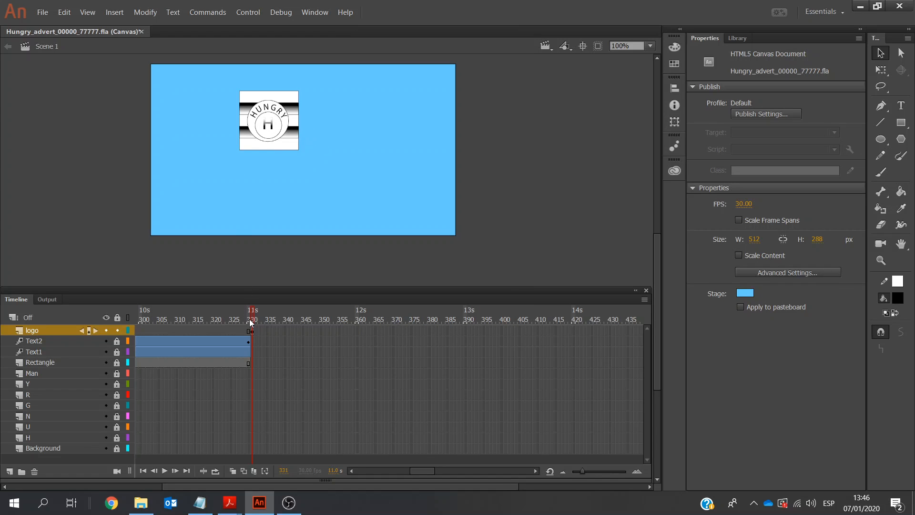
pyautogui.click(251, 331)
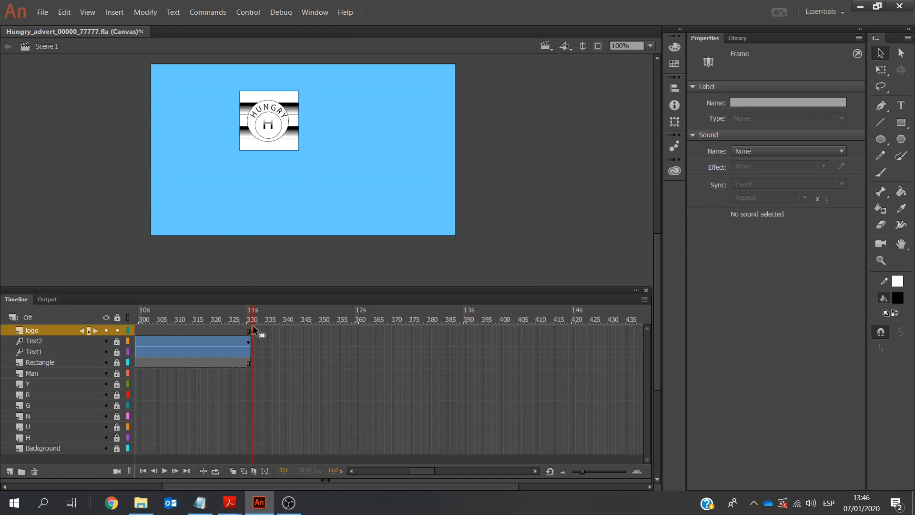
pyautogui.click(267, 136)
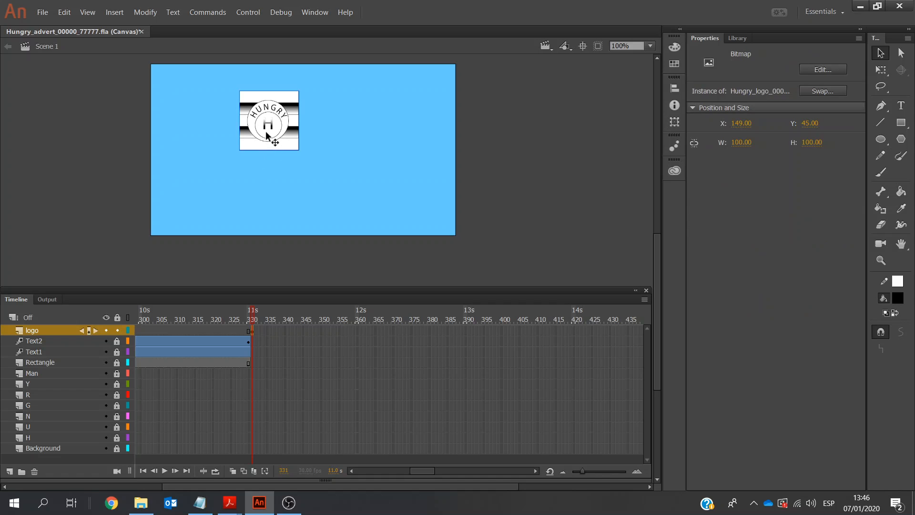
pyautogui.click(675, 88)
pyautogui.click(569, 109)
pyautogui.click(568, 136)
pyautogui.click(357, 331)
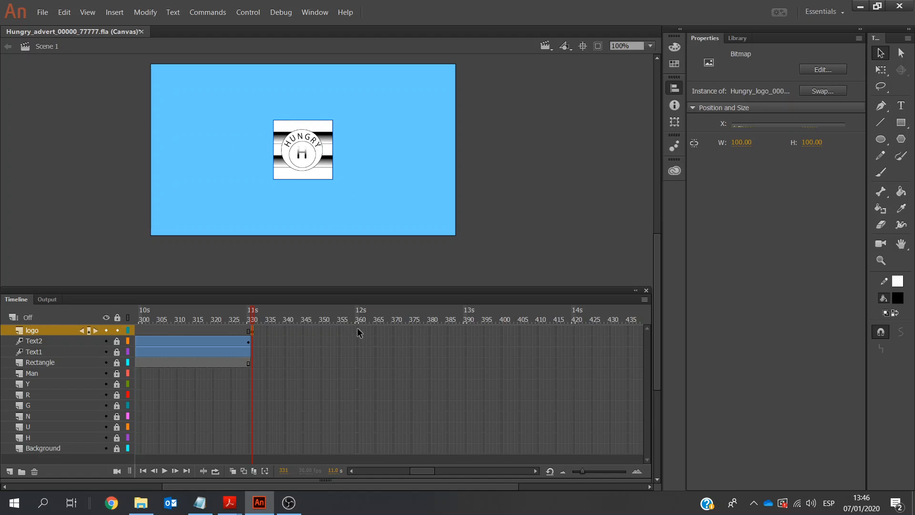
pyautogui.click(294, 147)
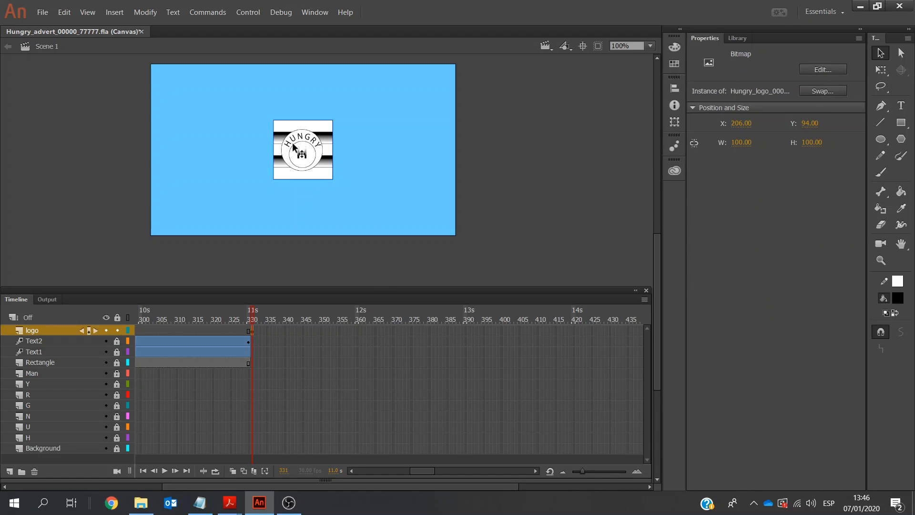
pyautogui.click(742, 142)
pyautogui.write('250')
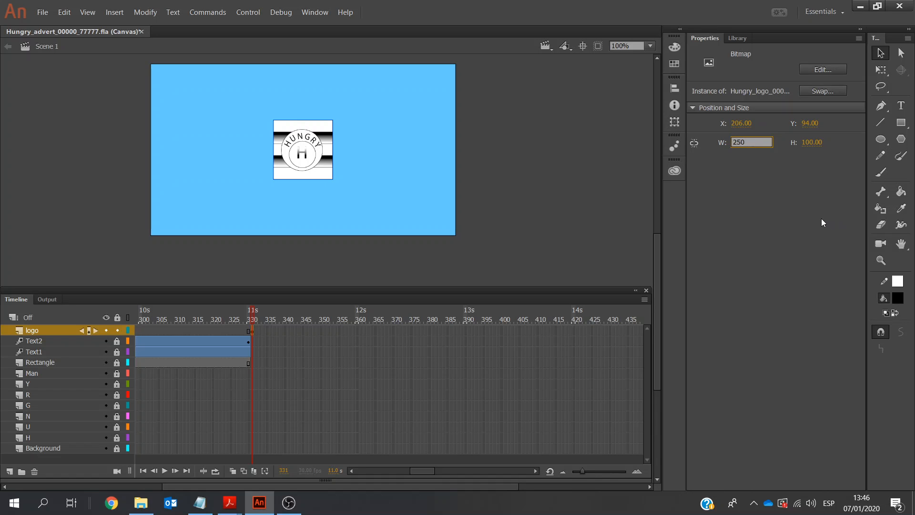
pyautogui.press('BackSpace')
pyautogui.press('BackSpace')
pyautogui.press('BackSpace')
pyautogui.click(352, 471)
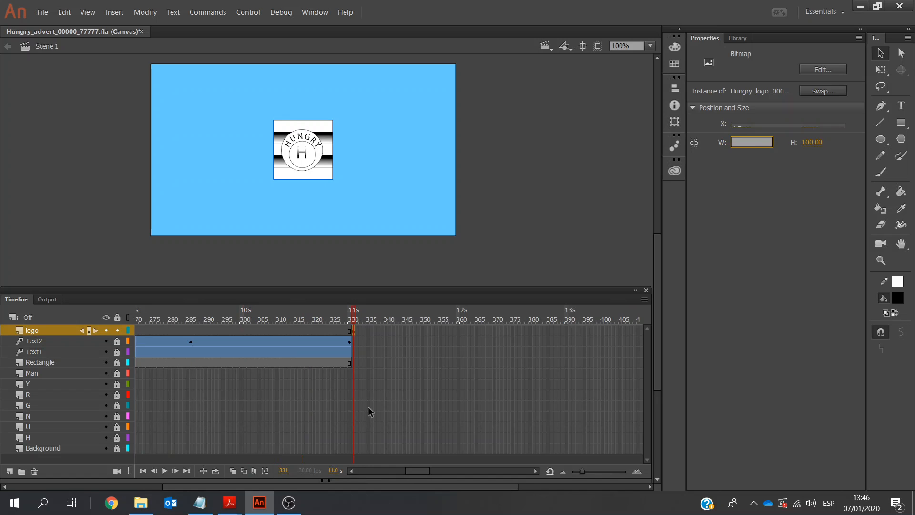
pyautogui.click(405, 374)
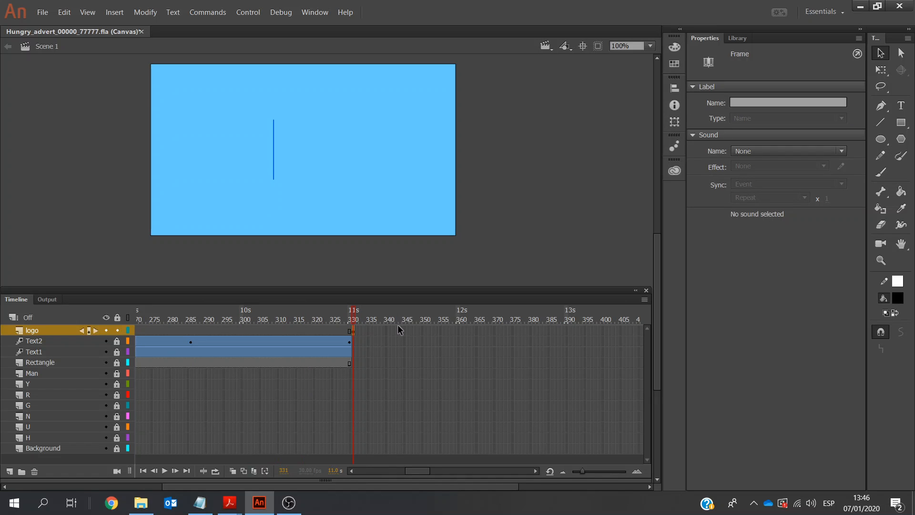
pyautogui.hotkey('ctrl', 'z')
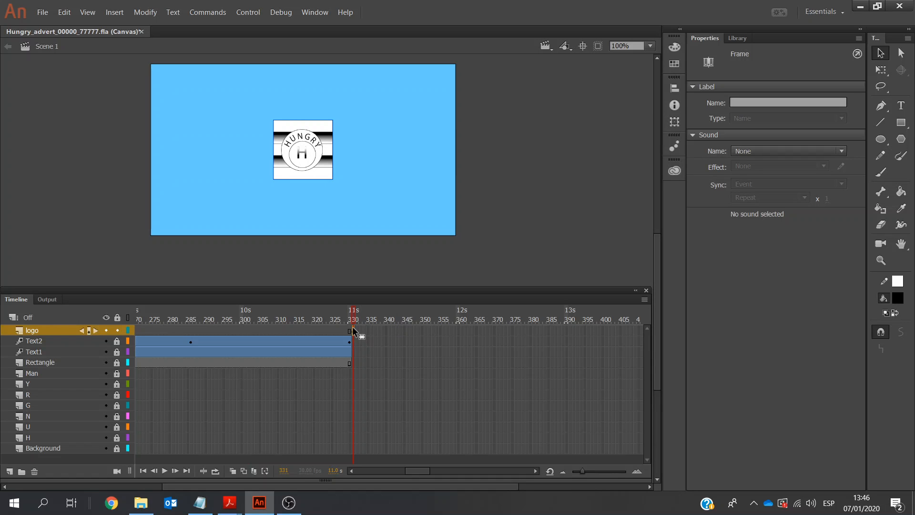
# Convert the logo bitmap to a graphic symbol named logo1
pyautogui.click(300, 145)
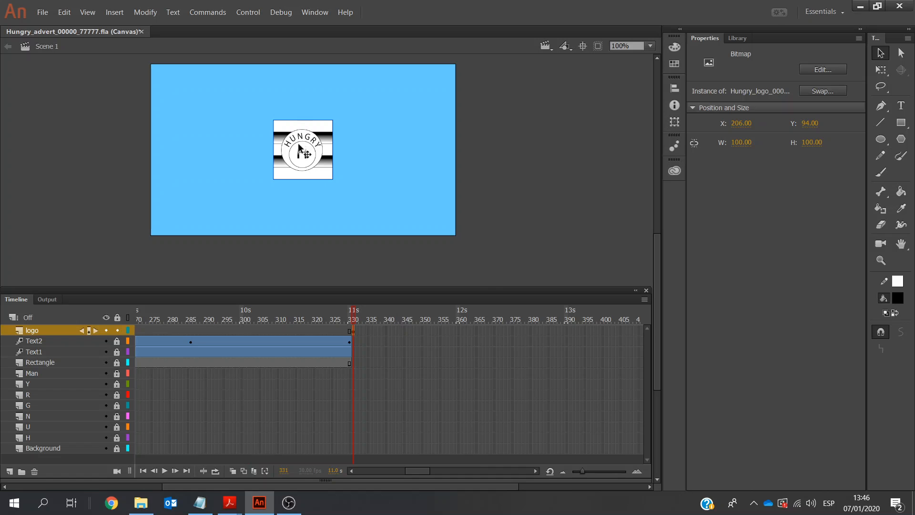
pyautogui.rightClick(299, 145)
pyautogui.click(366, 419)
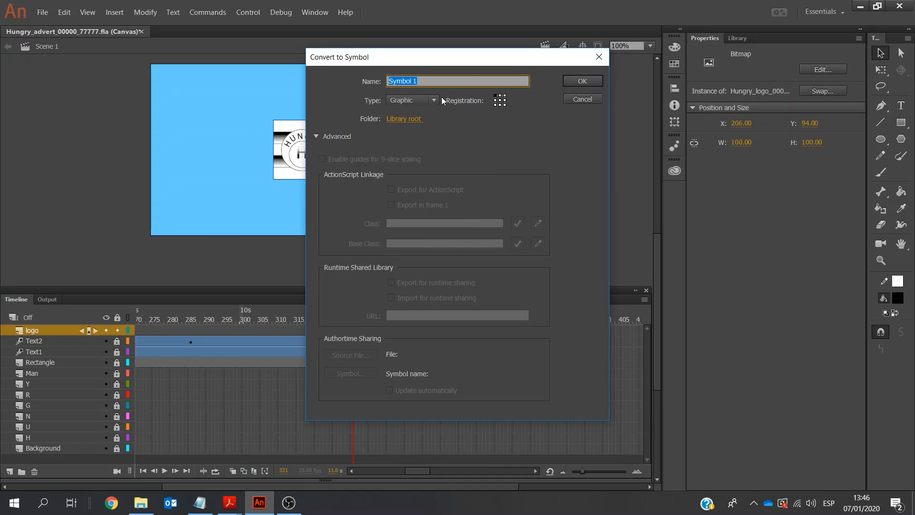
pyautogui.write('logo1')
pyautogui.click(566, 81)
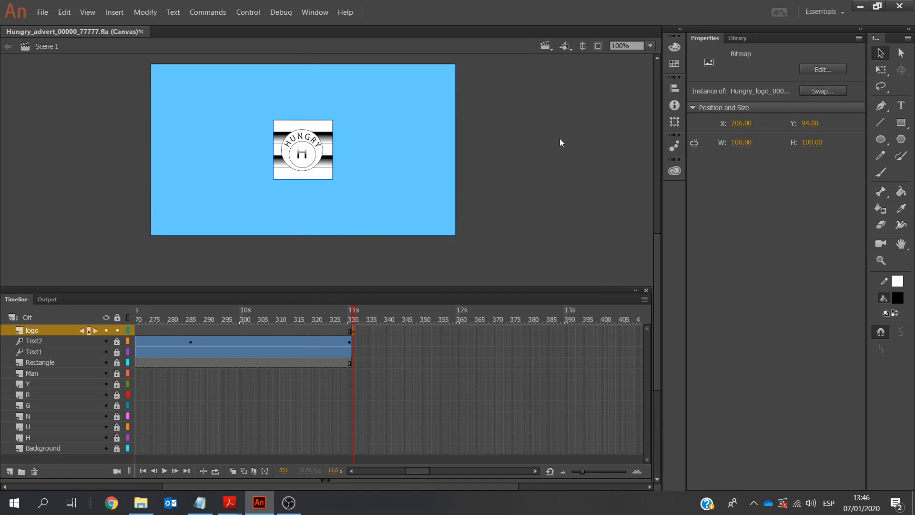
# Create a motion tween on the logo layer's keyframe at frame 331
pyautogui.click(459, 330)
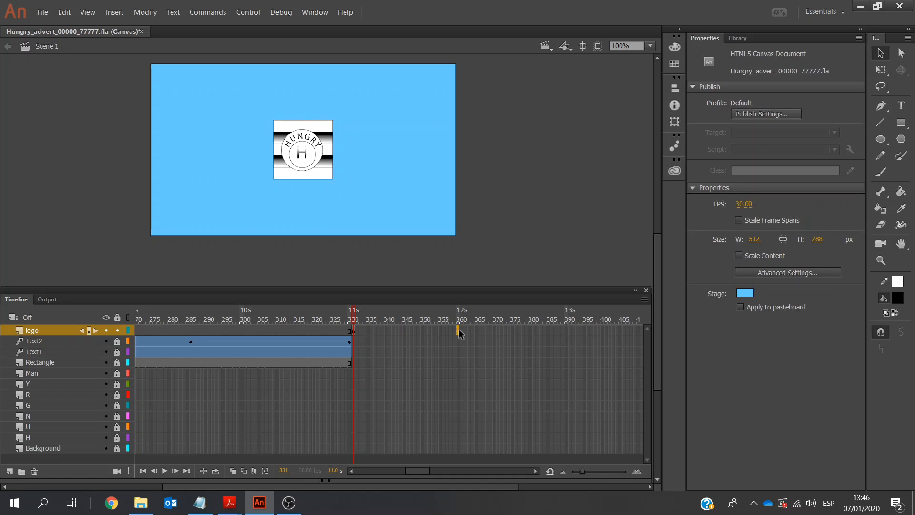
pyautogui.click(353, 330)
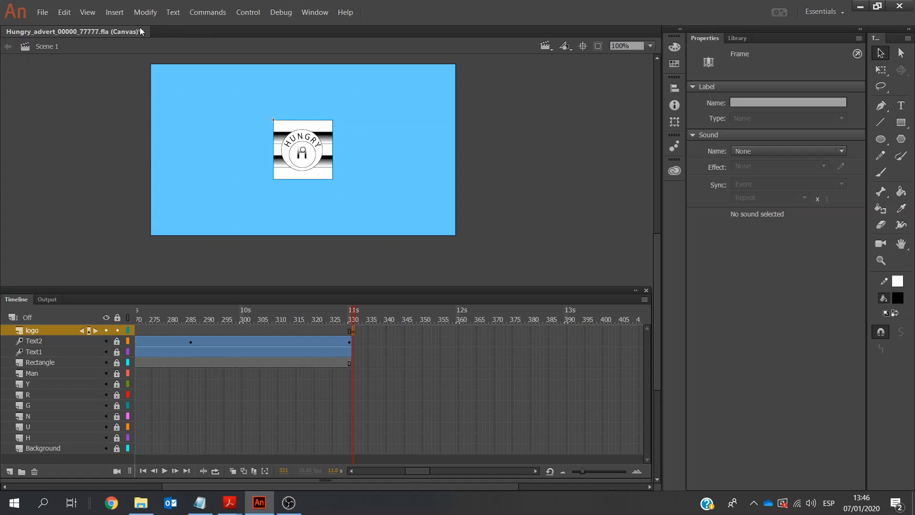
pyautogui.click(114, 12)
pyautogui.click(120, 41)
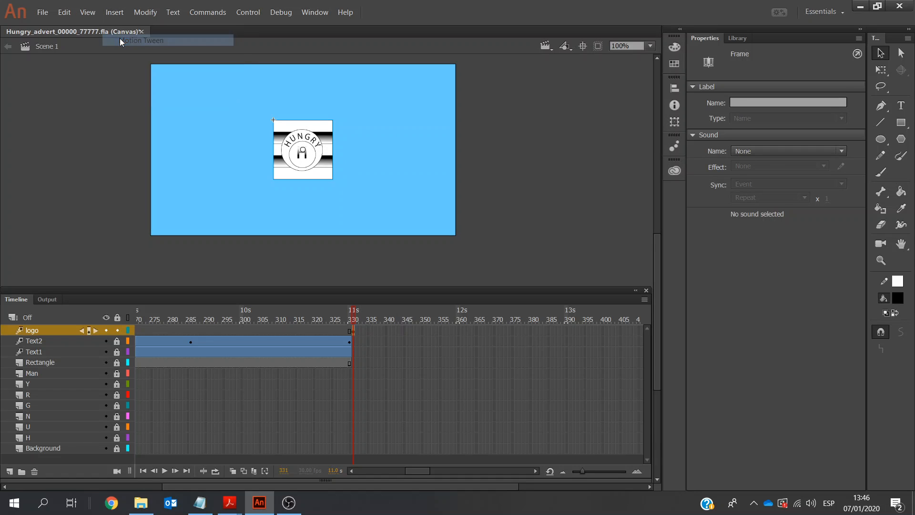
# Insert a Position keyframe at frame 360 on the logo layer's motion tween
pyautogui.click(459, 333)
pyautogui.rightClick(458, 330)
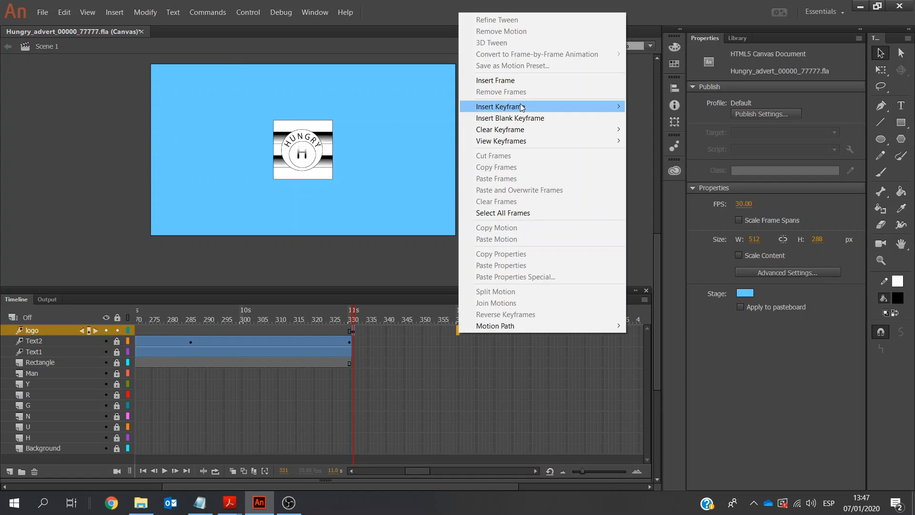
pyautogui.moveTo(522, 107)
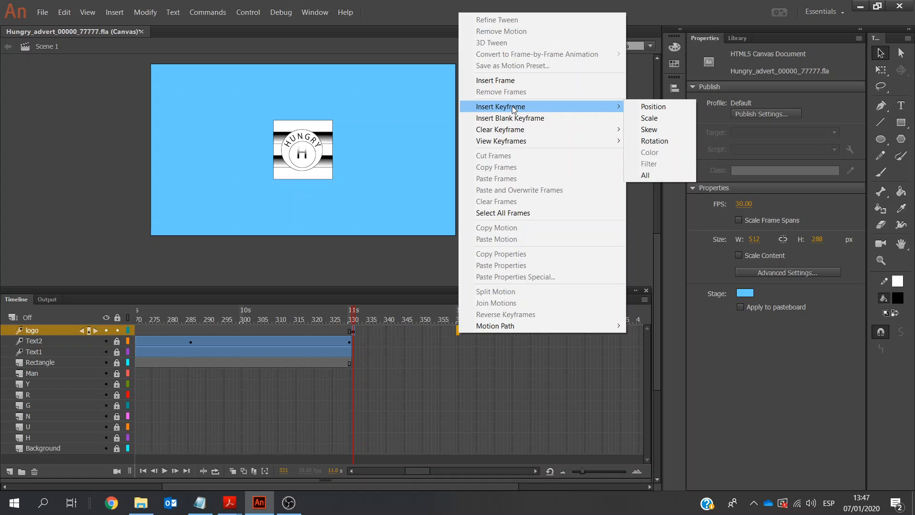
pyautogui.click(657, 107)
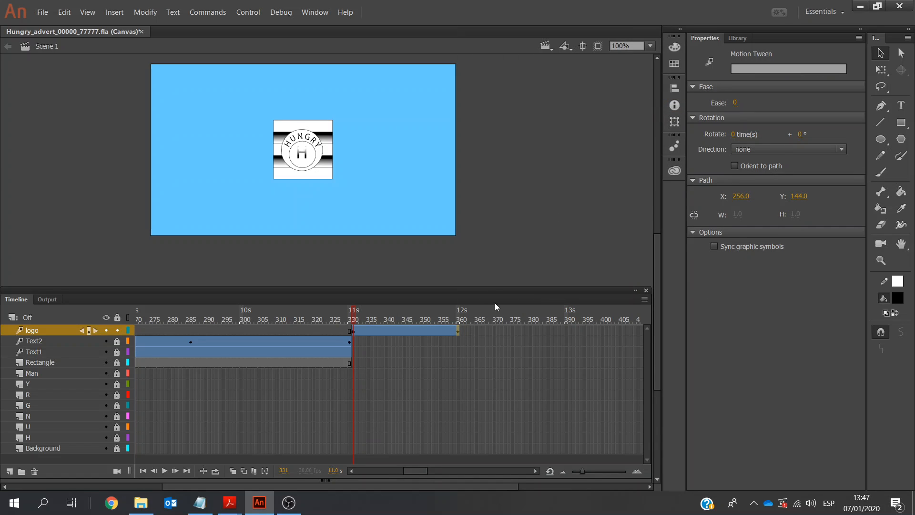
# Set the logo1 instance at frame 360 to 250 by 250 px
pyautogui.click(456, 330)
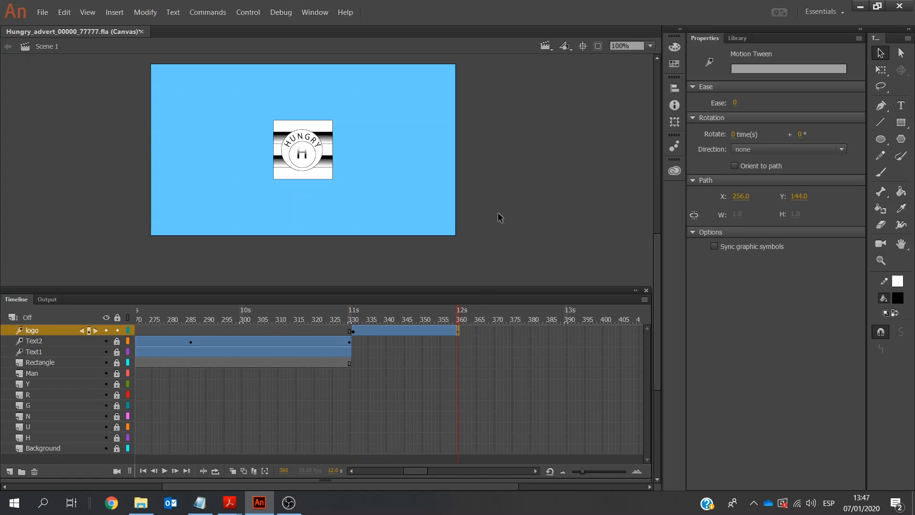
pyautogui.click(317, 157)
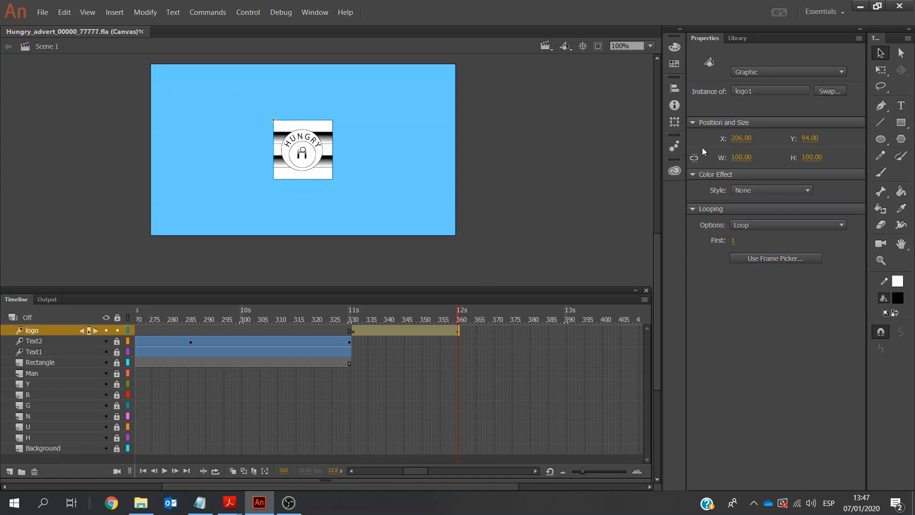
pyautogui.click(745, 157)
pyautogui.write('250')
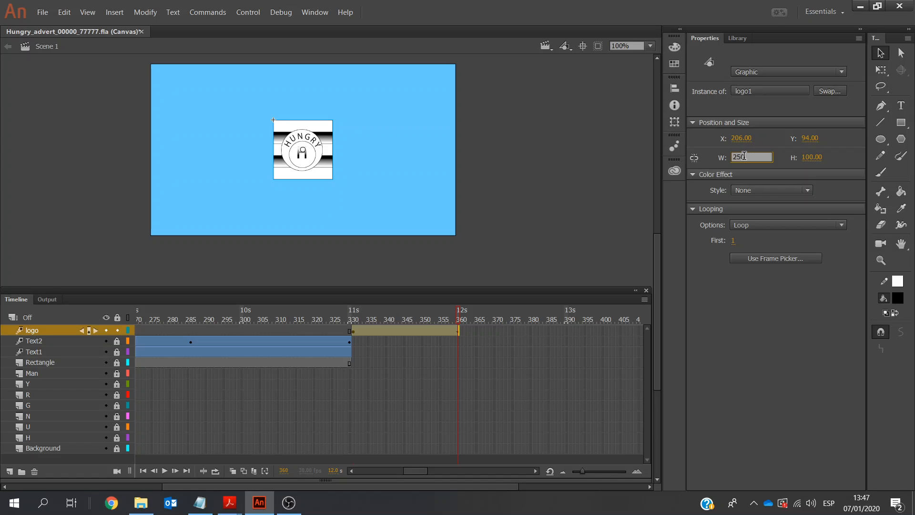
pyautogui.click(806, 158)
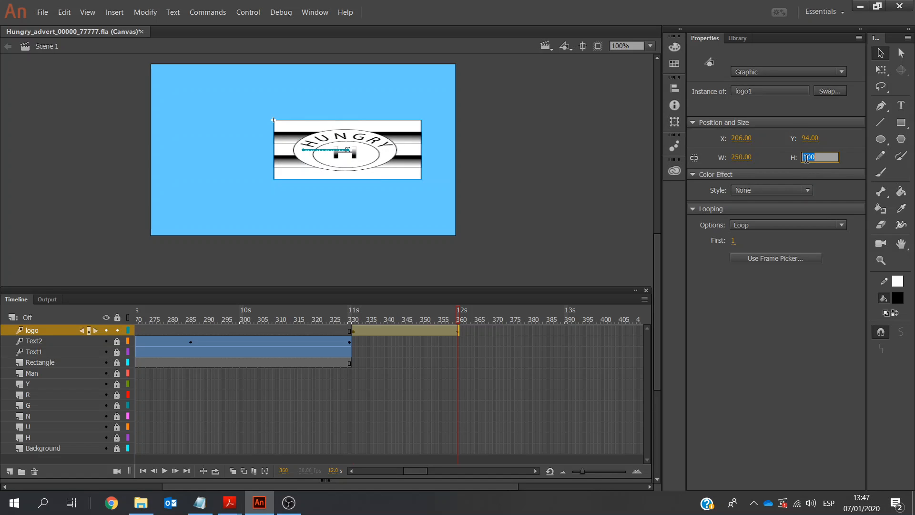
pyautogui.write('250')
pyautogui.press('Return')
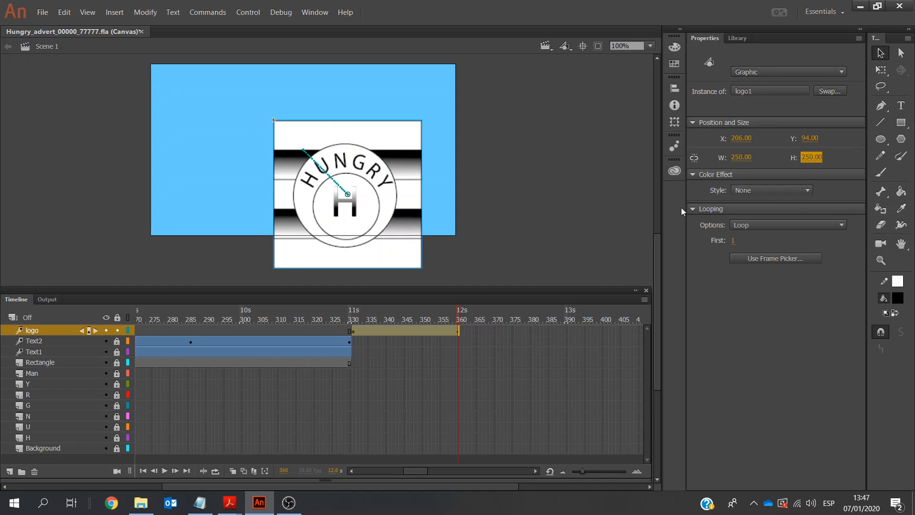
# Centre the enlarged logo horizontally and vertically on the stage at frame 360 and play the animation from frame 319
pyautogui.click(674, 87)
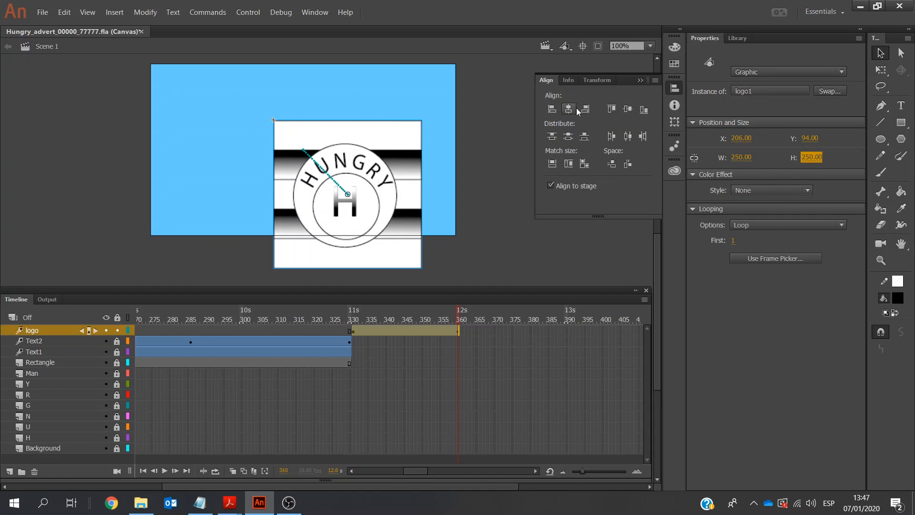
pyautogui.click(574, 111)
pyautogui.click(568, 135)
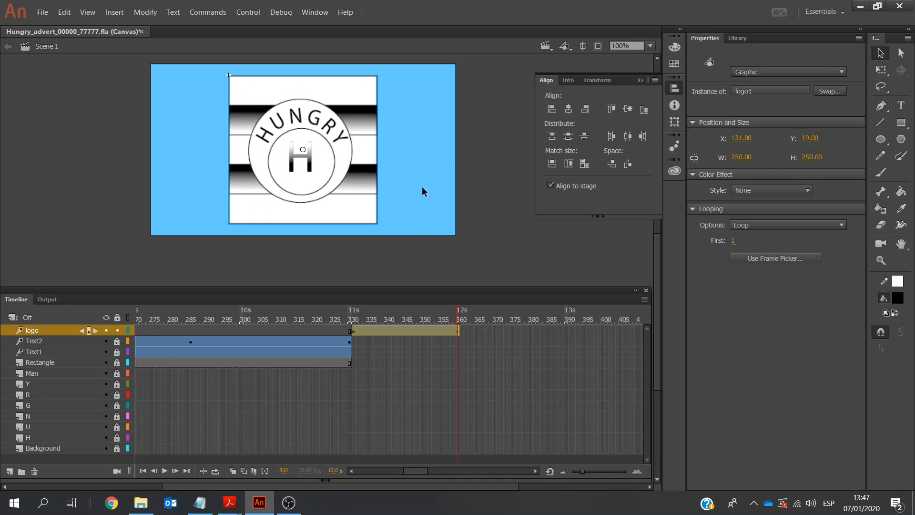
pyautogui.click(423, 240)
pyautogui.click(310, 341)
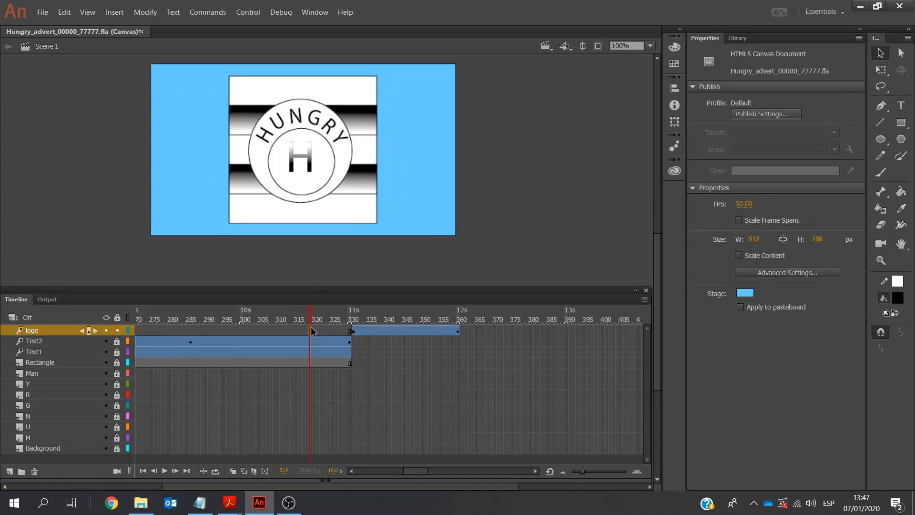
pyautogui.click(163, 471)
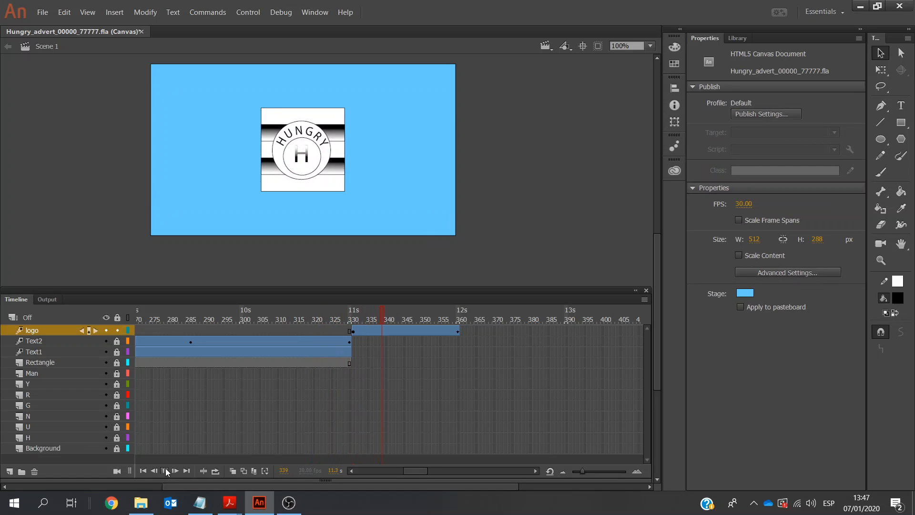
# Set the logo layer's motion tween starting at frame 331 to rotate once clockwise (CW) and play it
pyautogui.click(353, 330)
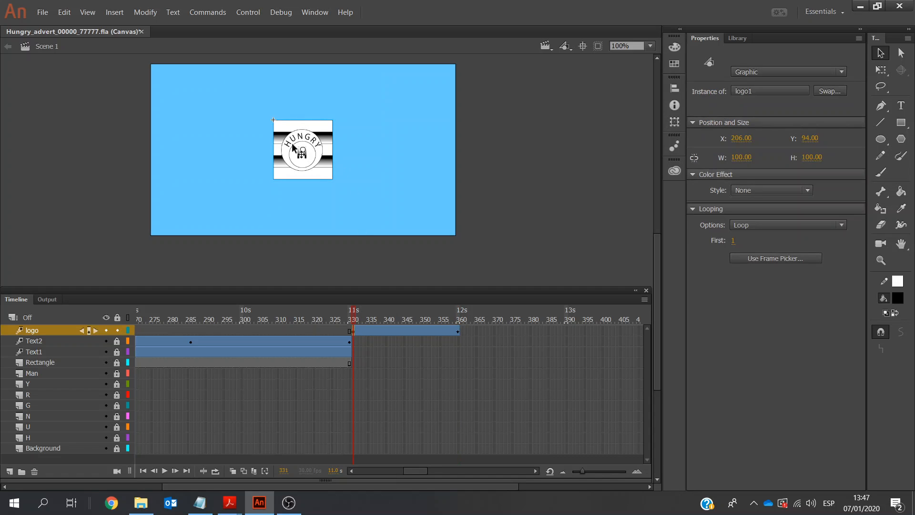
pyautogui.click(355, 331)
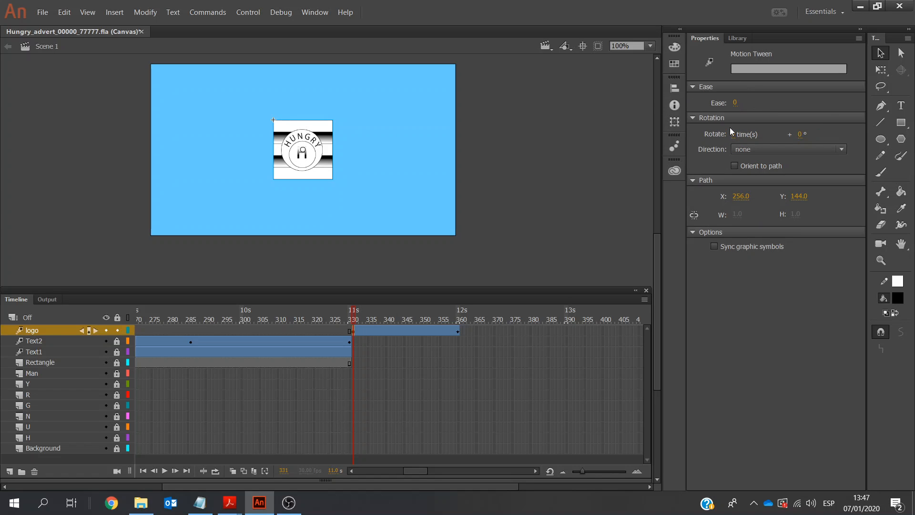
pyautogui.click(812, 150)
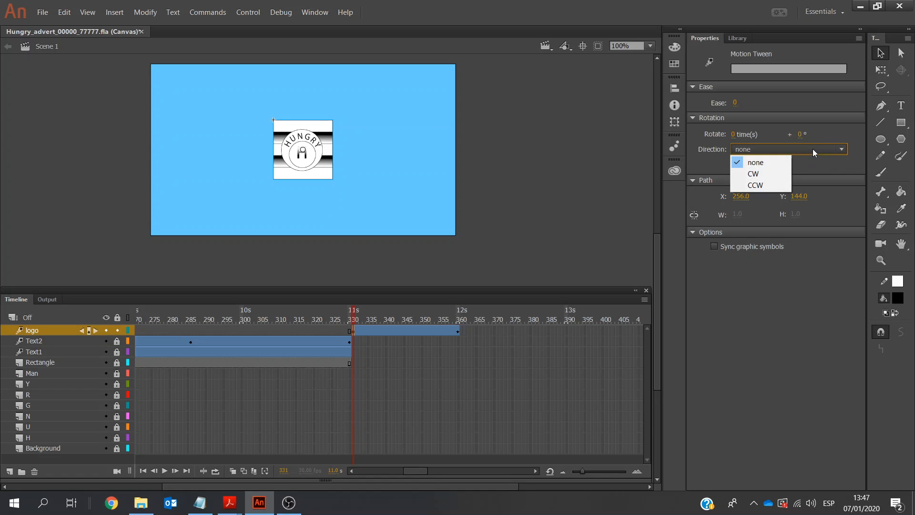
pyautogui.click(782, 174)
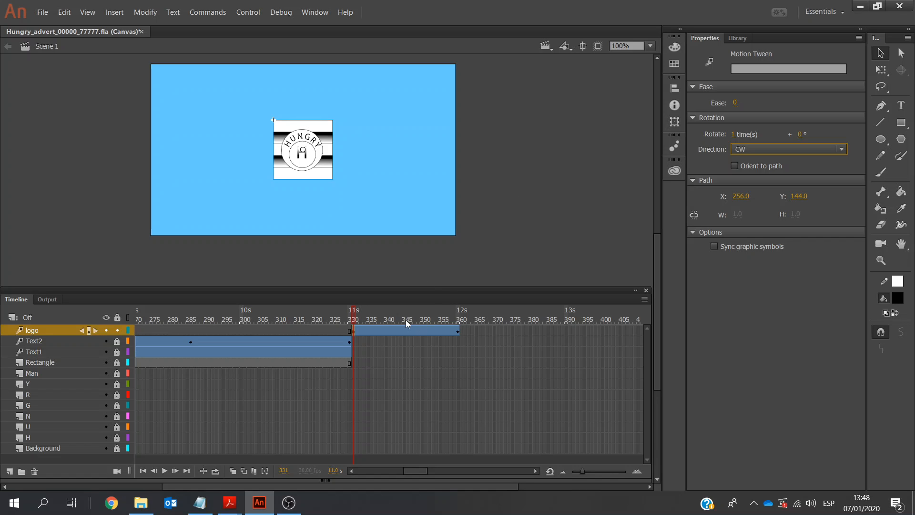
pyautogui.click(164, 471)
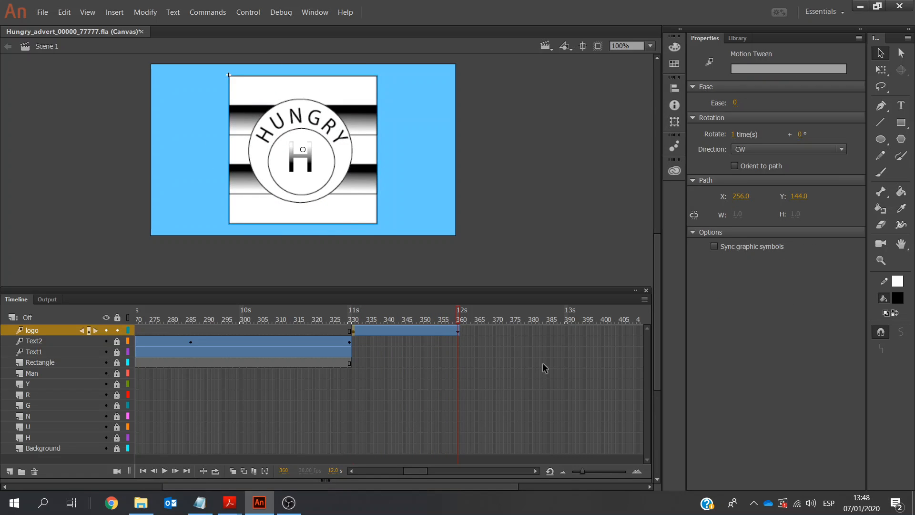
# Extend the logo layer by inserting a frame at frame 420 and save the document
pyautogui.click(535, 471)
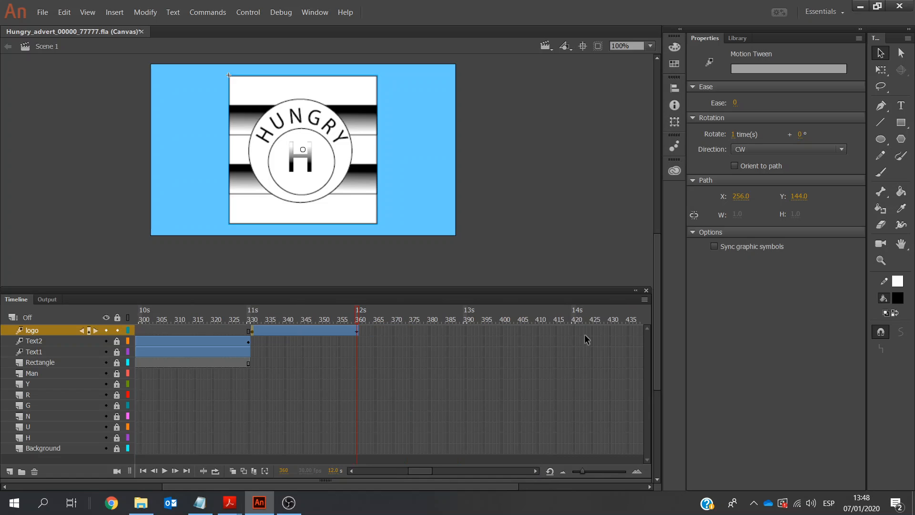
pyautogui.click(575, 330)
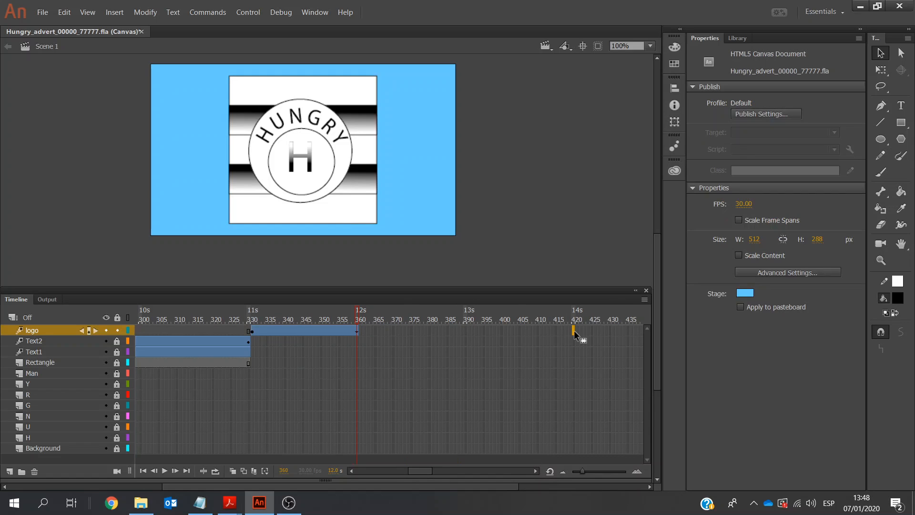
pyautogui.rightClick(574, 331)
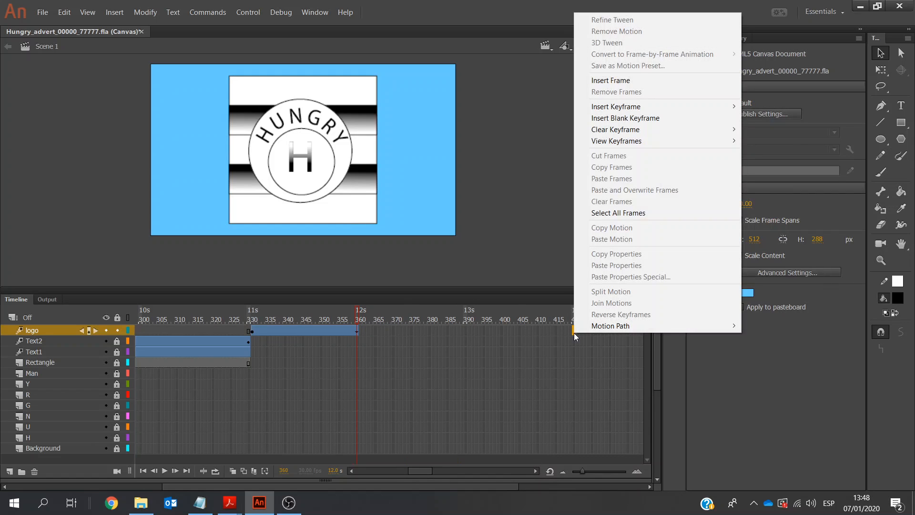
pyautogui.click(603, 82)
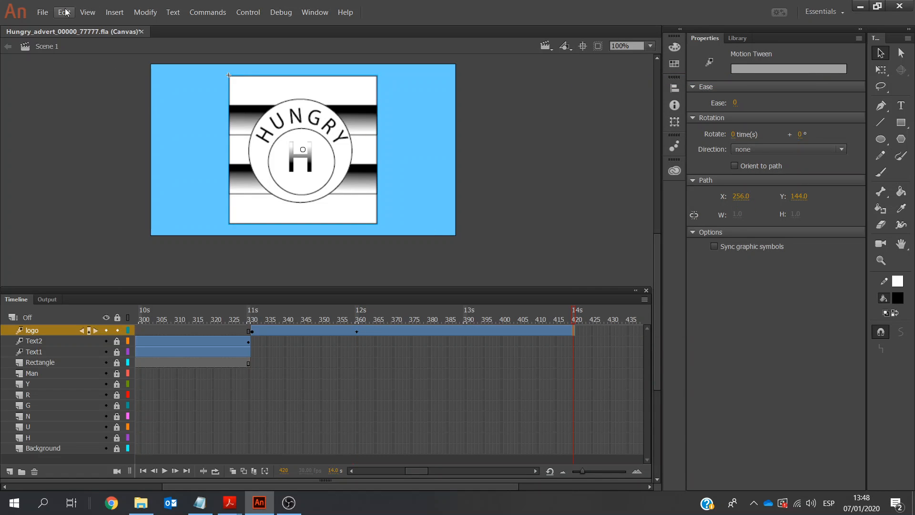
pyautogui.click(43, 12)
pyautogui.click(52, 112)
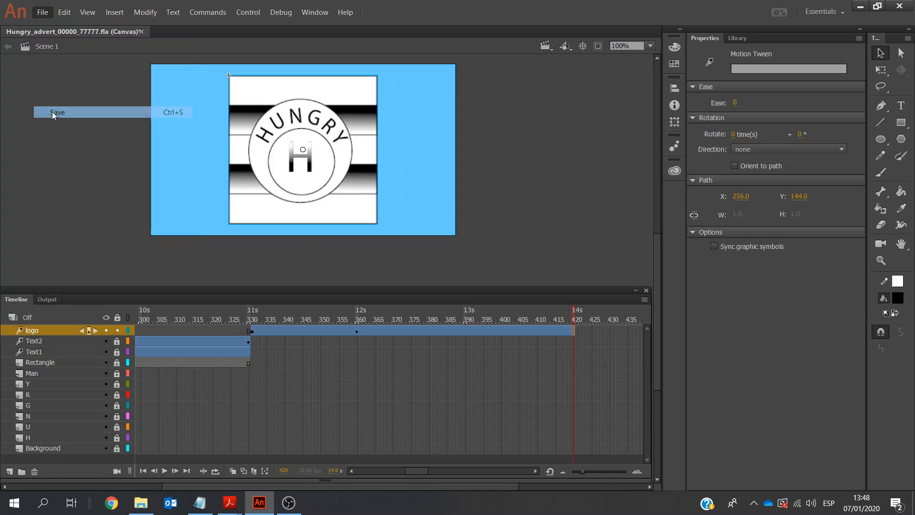
# Play the whole animation from frame 1 and review it against the requirements in 9626_s17_qp_4.pdf in Acrobat Reader
pyautogui.click(143, 472)
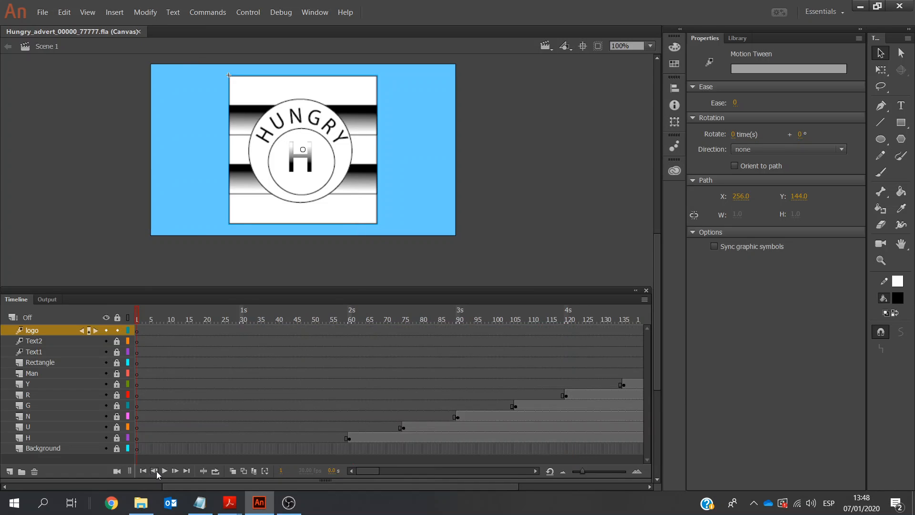
pyautogui.click(165, 471)
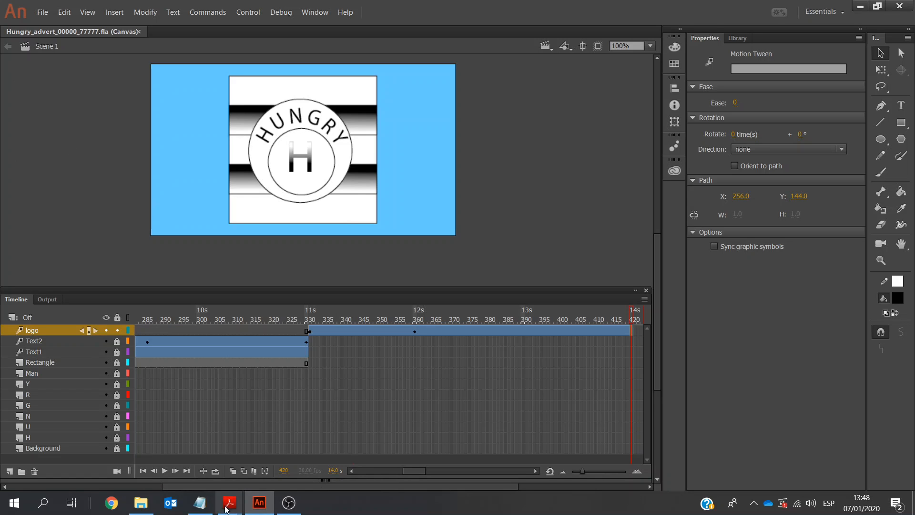
pyautogui.moveTo(230, 502)
pyautogui.click(296, 451)
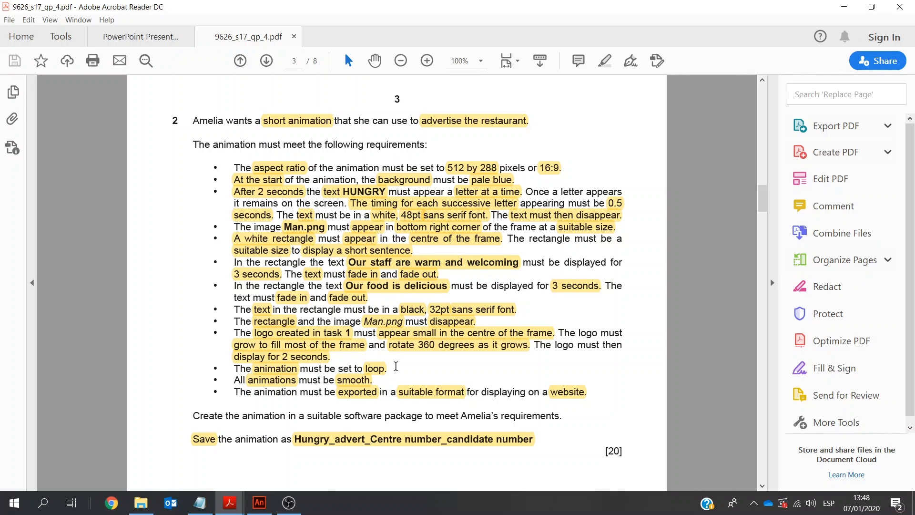
# Switch to Animate to check the Loop Timeline option in the publish settings, and reread the exam paper's export requirement in Acrobat Reader
pyautogui.click(259, 502)
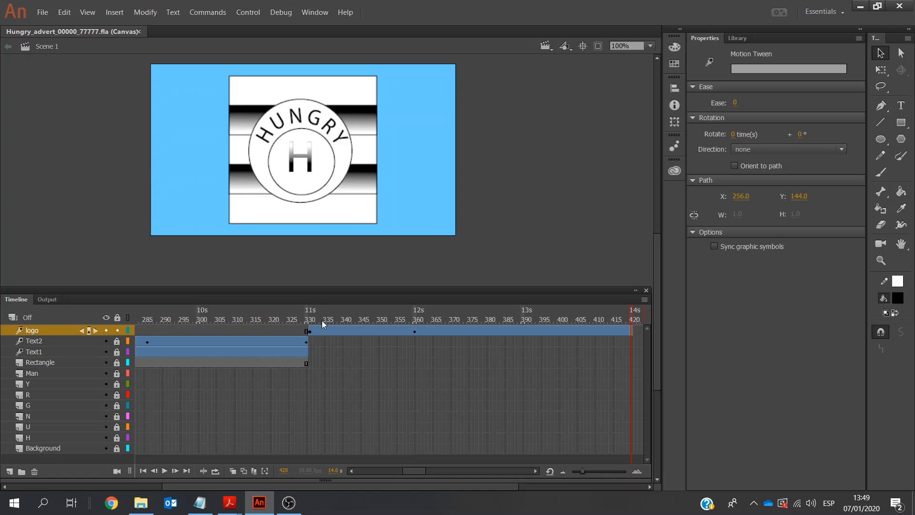
pyautogui.click(381, 368)
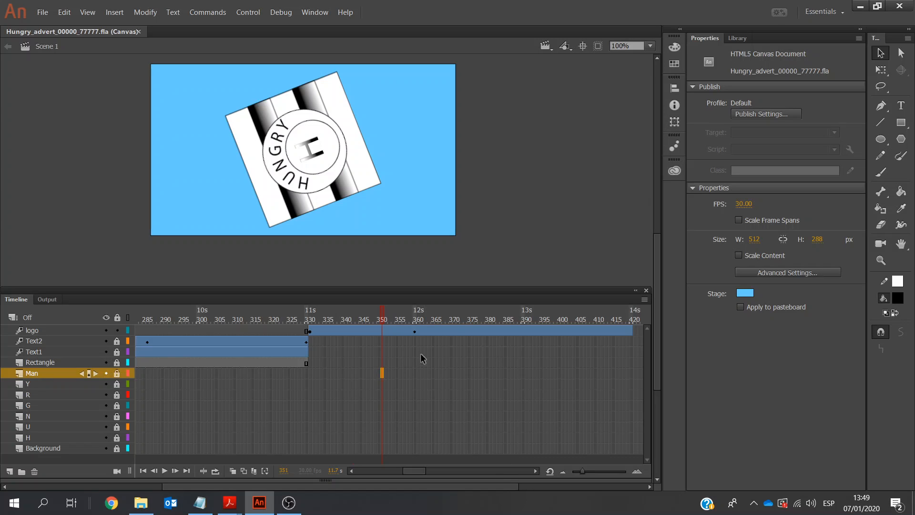
pyautogui.click(793, 114)
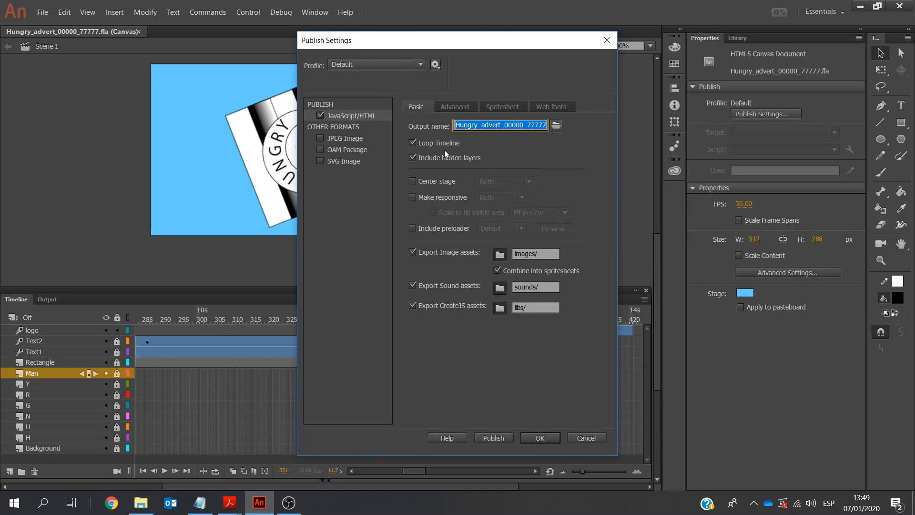
pyautogui.click(593, 439)
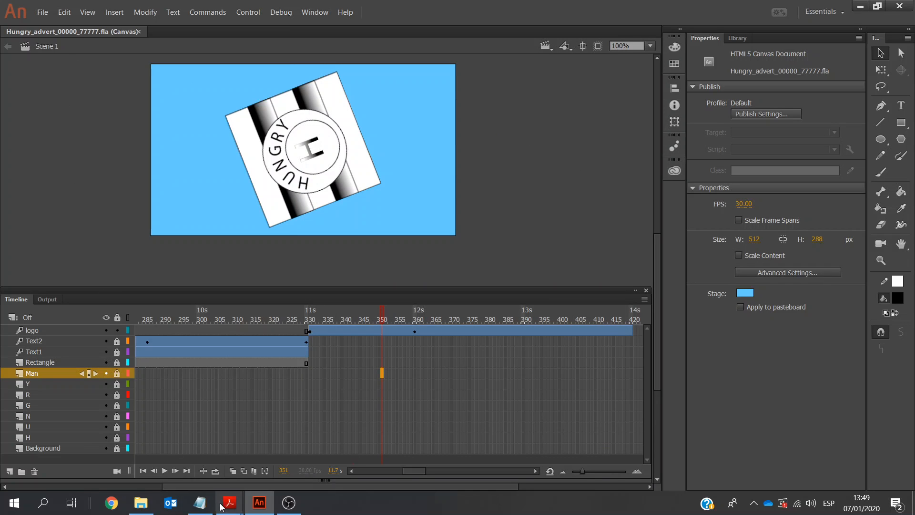
pyautogui.moveTo(223, 505)
pyautogui.click(259, 446)
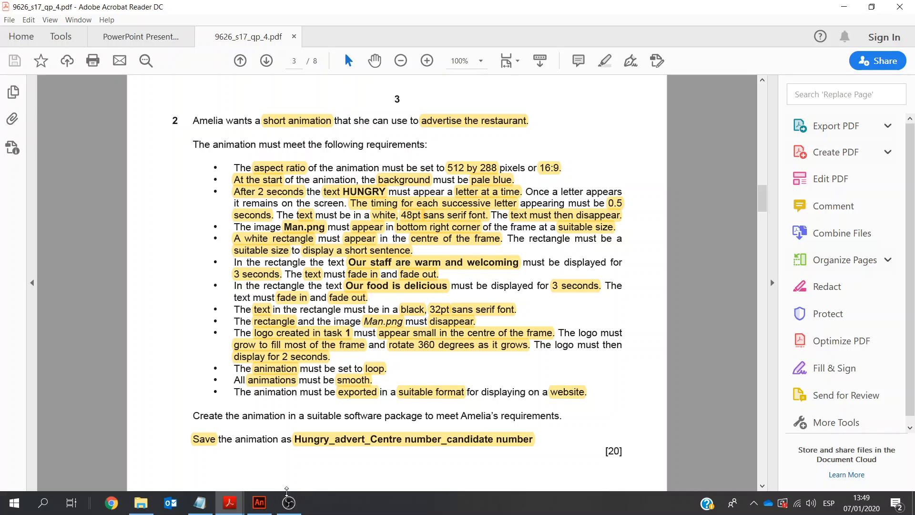
# Switch back to Animate and start exporting the animation as an animated GIF
pyautogui.click(255, 509)
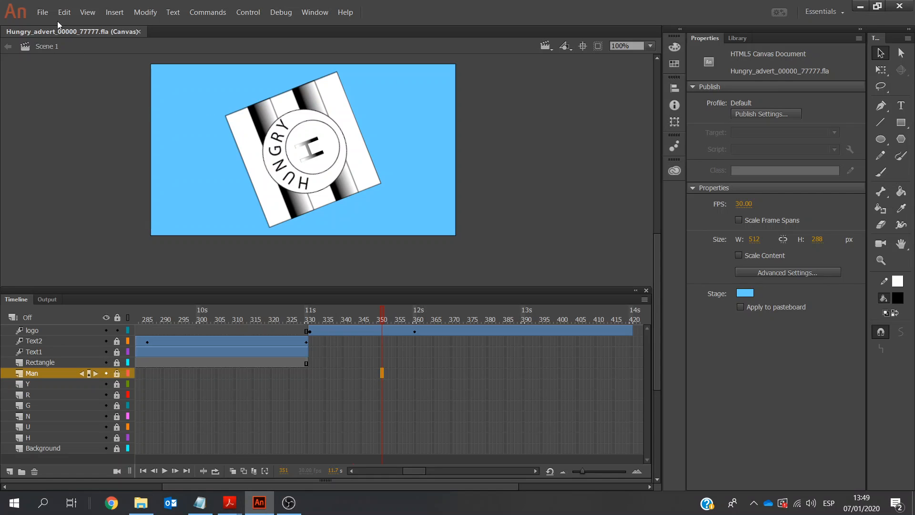
pyautogui.click(42, 14)
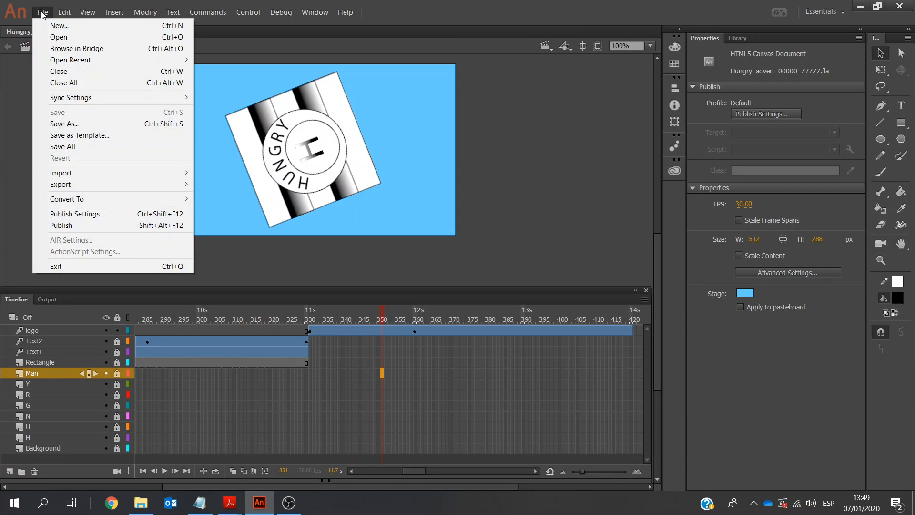
pyautogui.moveTo(79, 185)
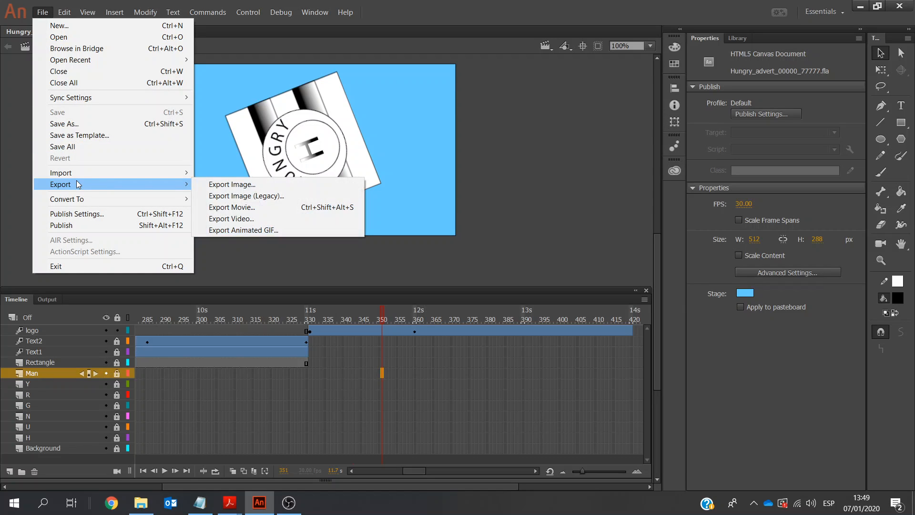
pyautogui.click(278, 230)
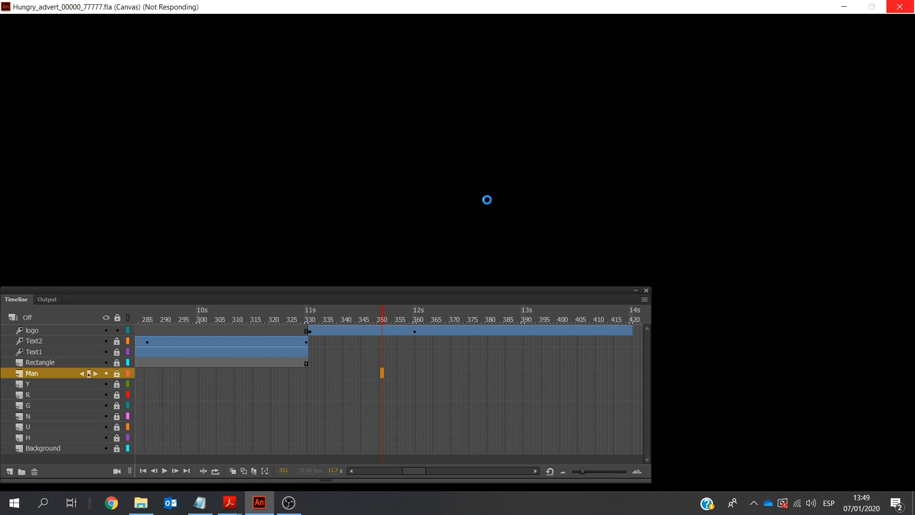
pyautogui.hotkey('alt', 'Tab')
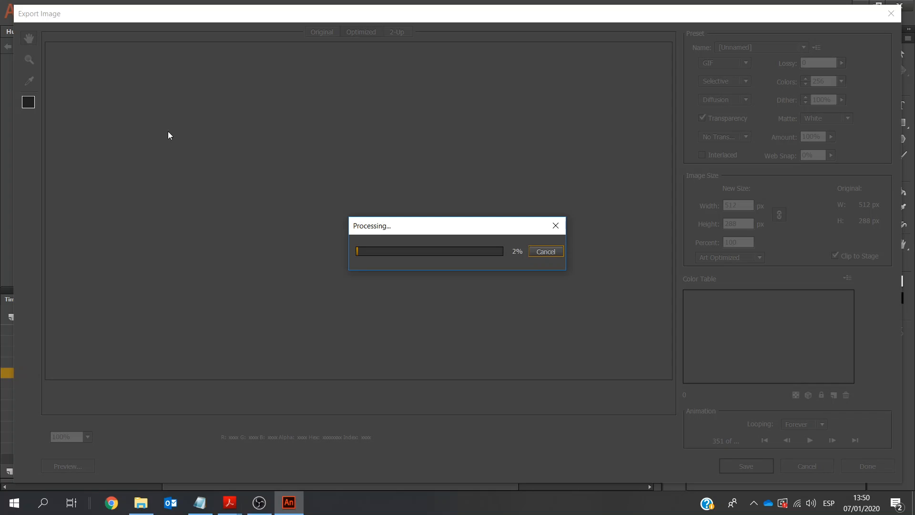
# Switch to the PowerPoint Presentation PDF in Acrobat Reader and review the skills checklist and the other recommendations
pyautogui.click(230, 502)
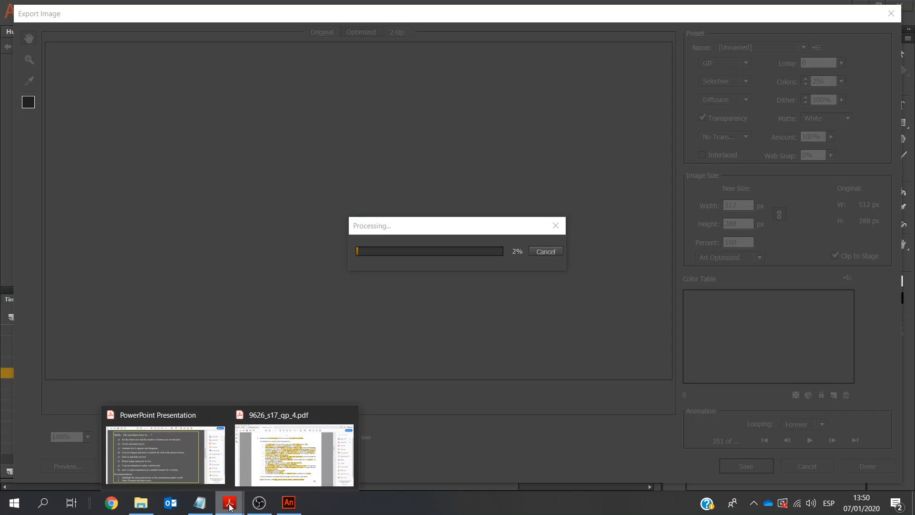
pyautogui.click(174, 446)
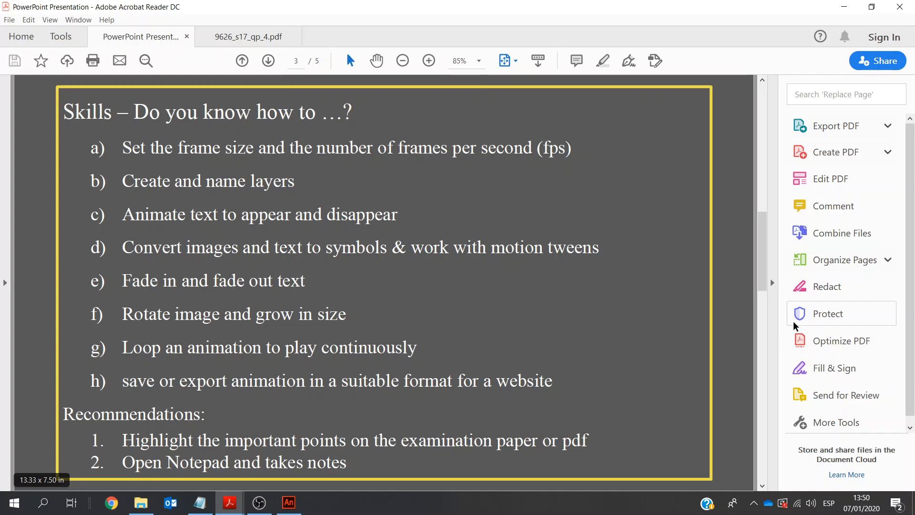
pyautogui.click(762, 435)
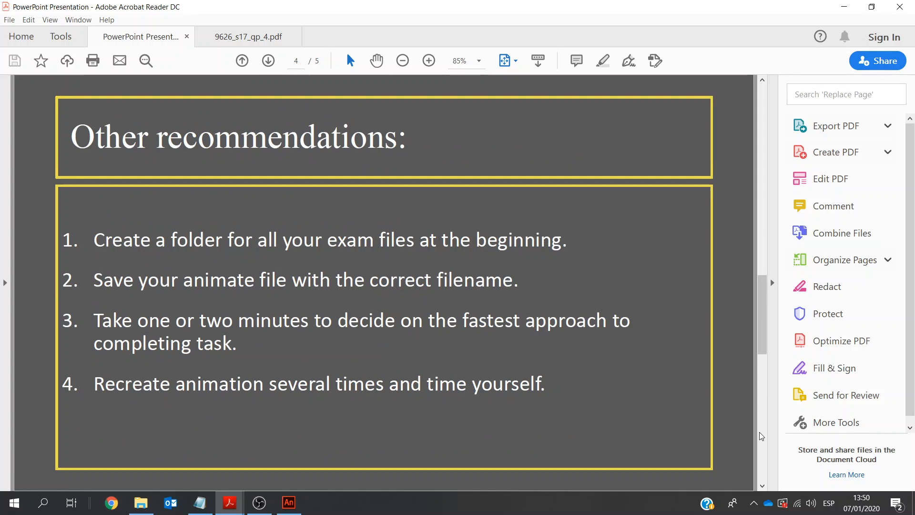